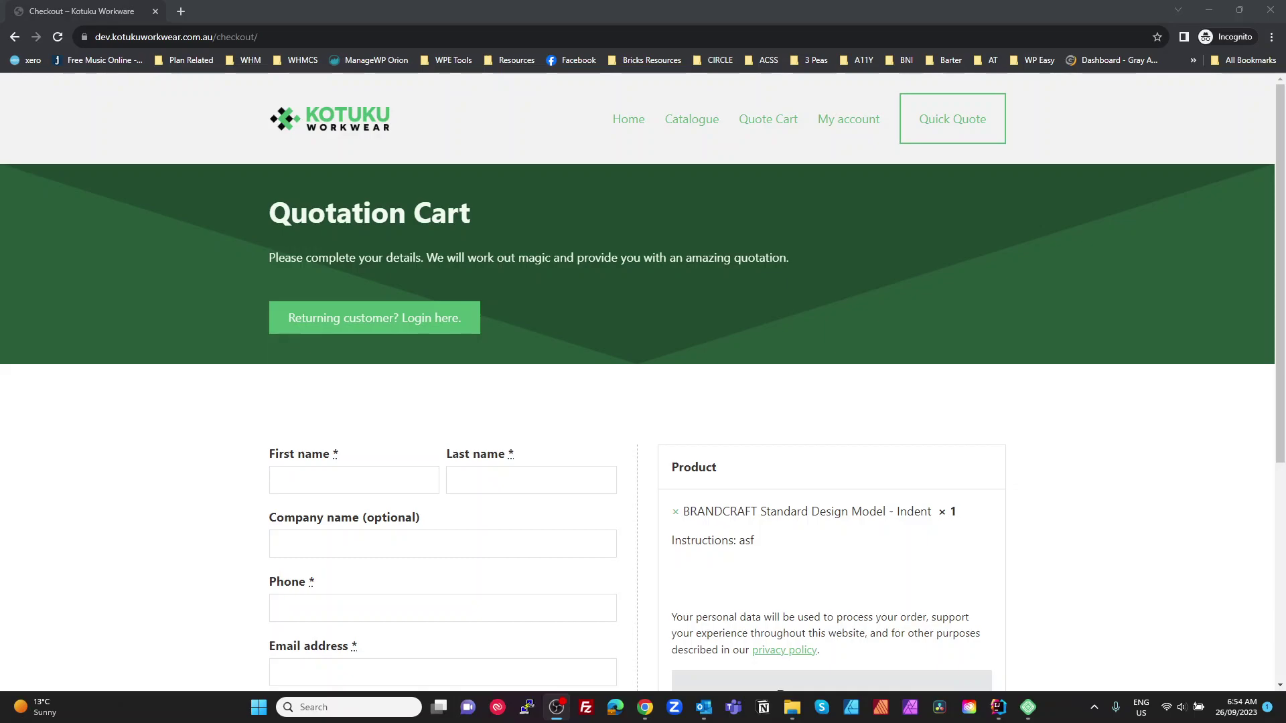
# Scroll down and back up the Kotuku Workwear Quotation Cart checkout page.
pyautogui.scroll(-5, 401, 324)
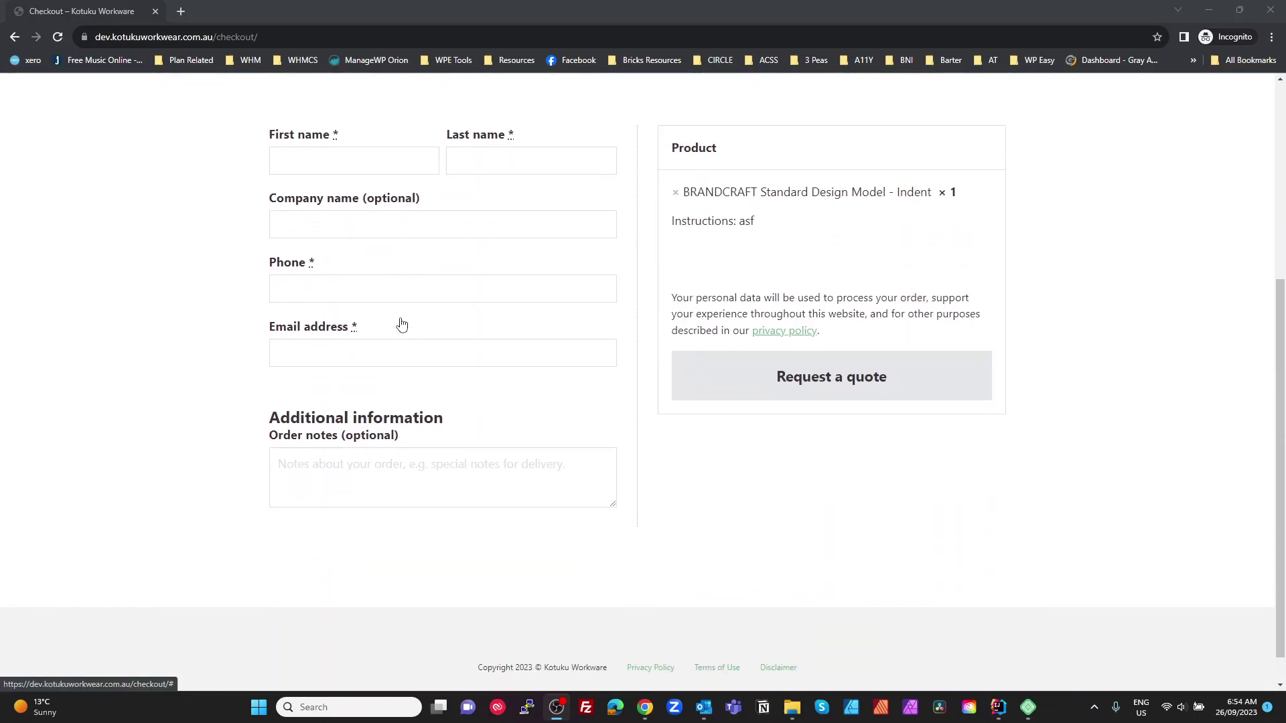
pyautogui.scroll(5, 404, 305)
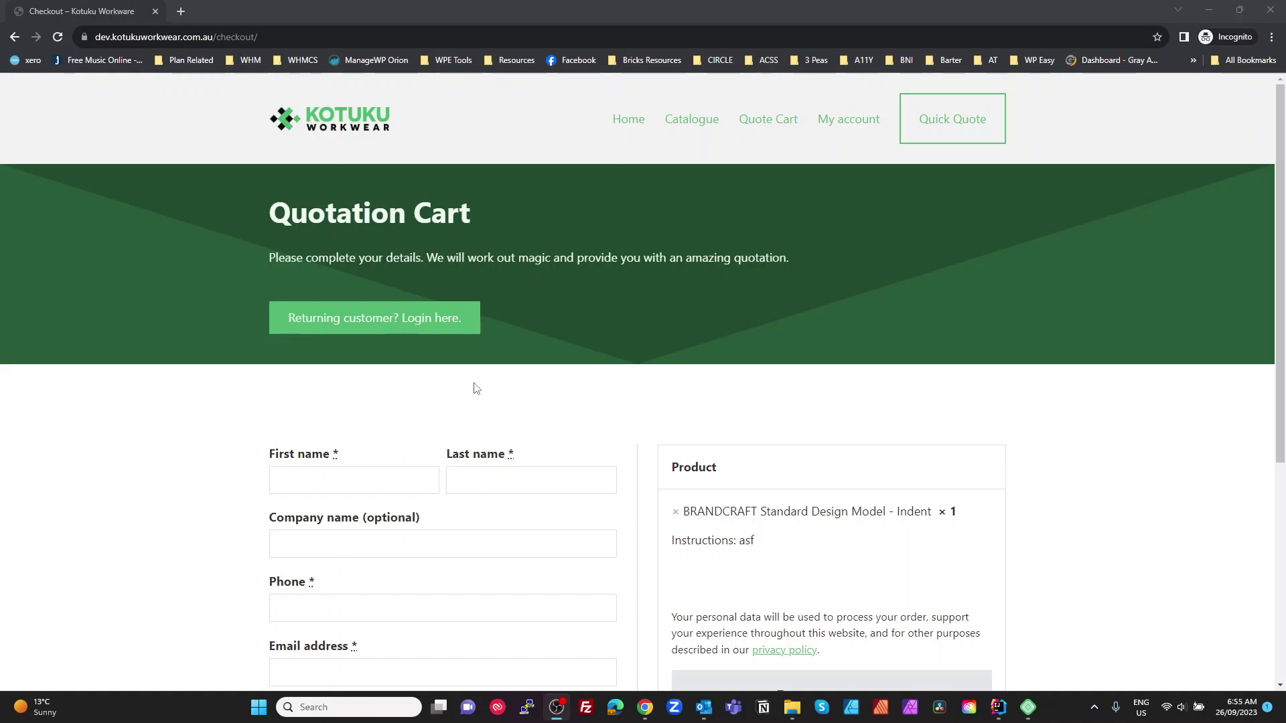
# Open the 'Returning customer? Login here.' login popup, then close it with its X.
pyautogui.click(444, 320)
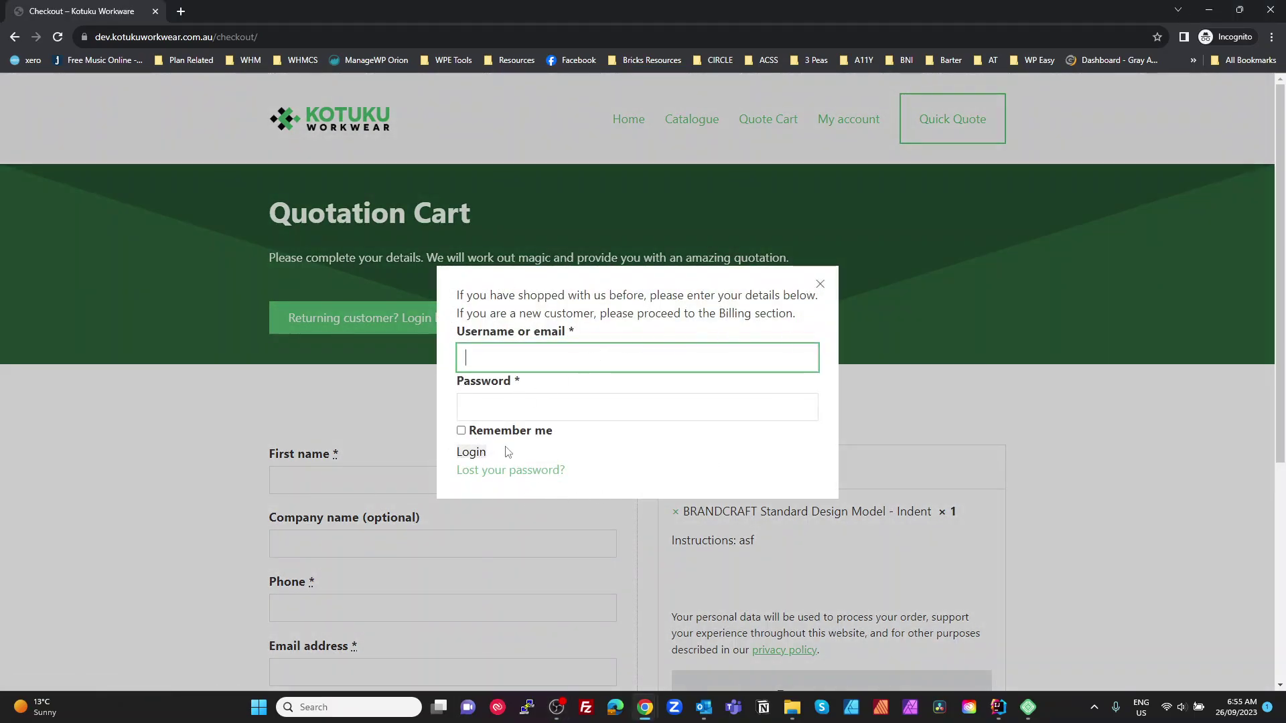
pyautogui.click(823, 286)
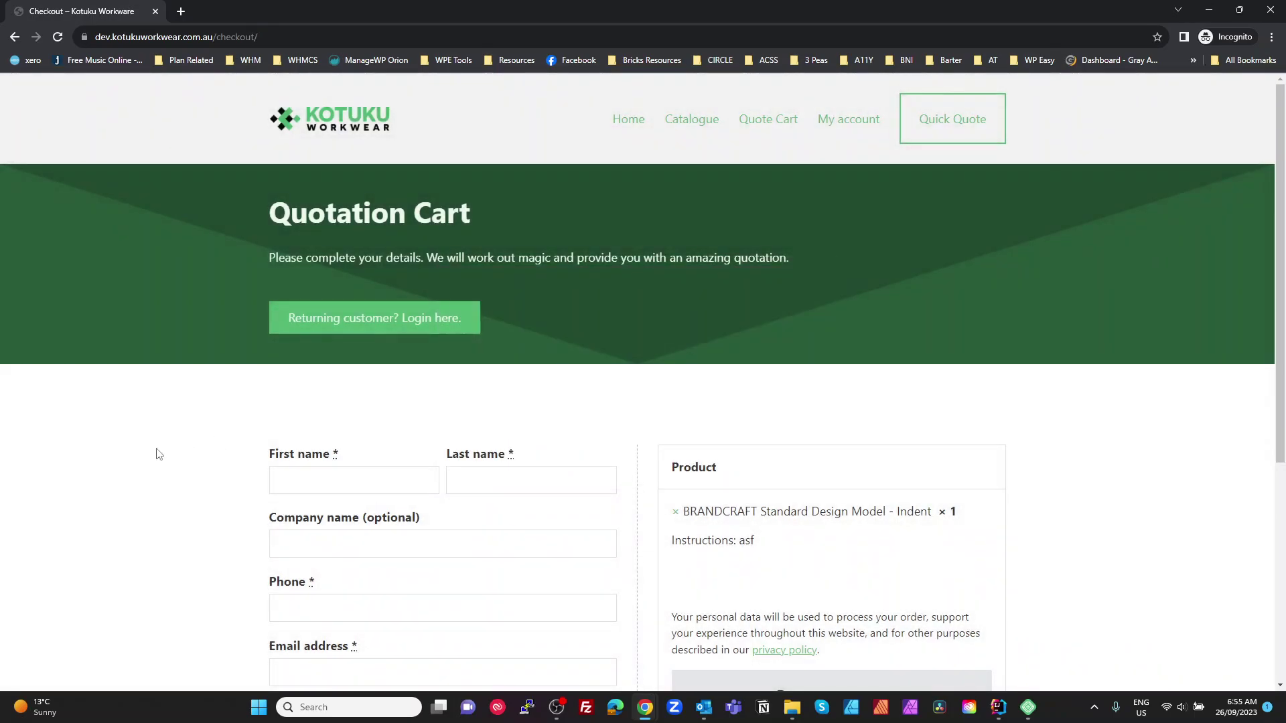
# Inspect the checkout markup in DevTools from the hero through div.woocommerce and before-checkout to the form.
pyautogui.press('F12')
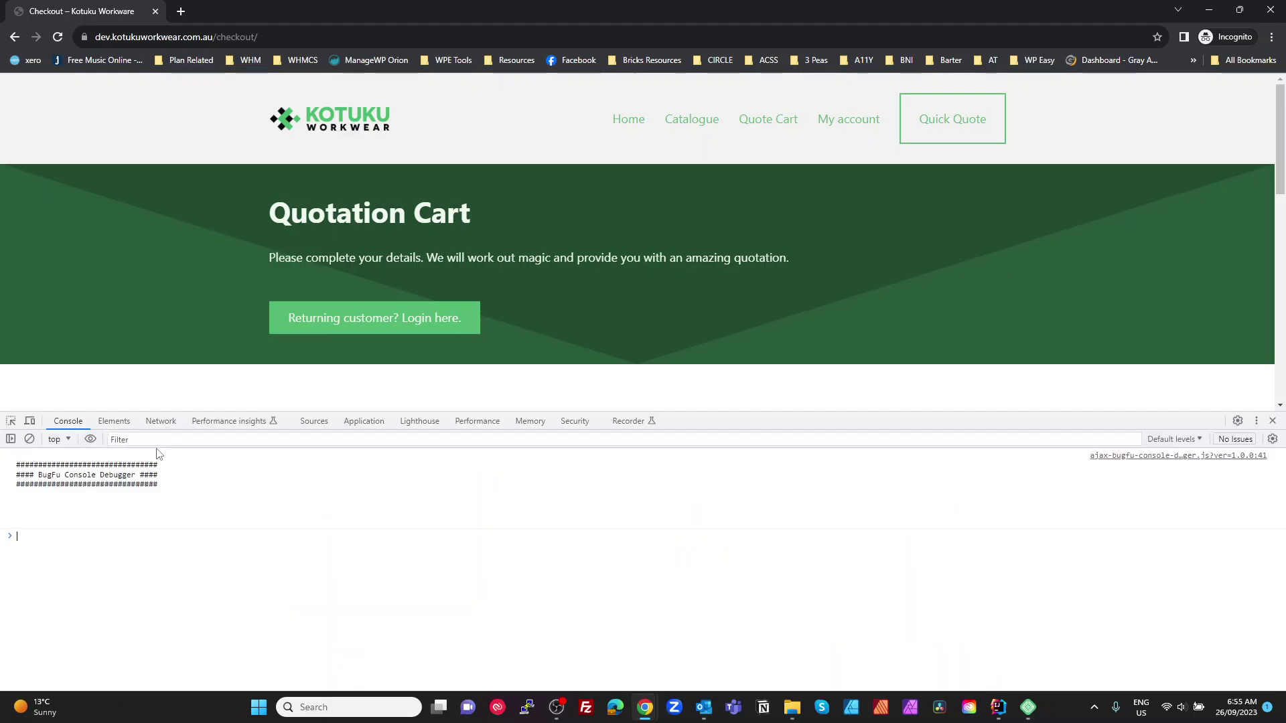
pyautogui.click(10, 421)
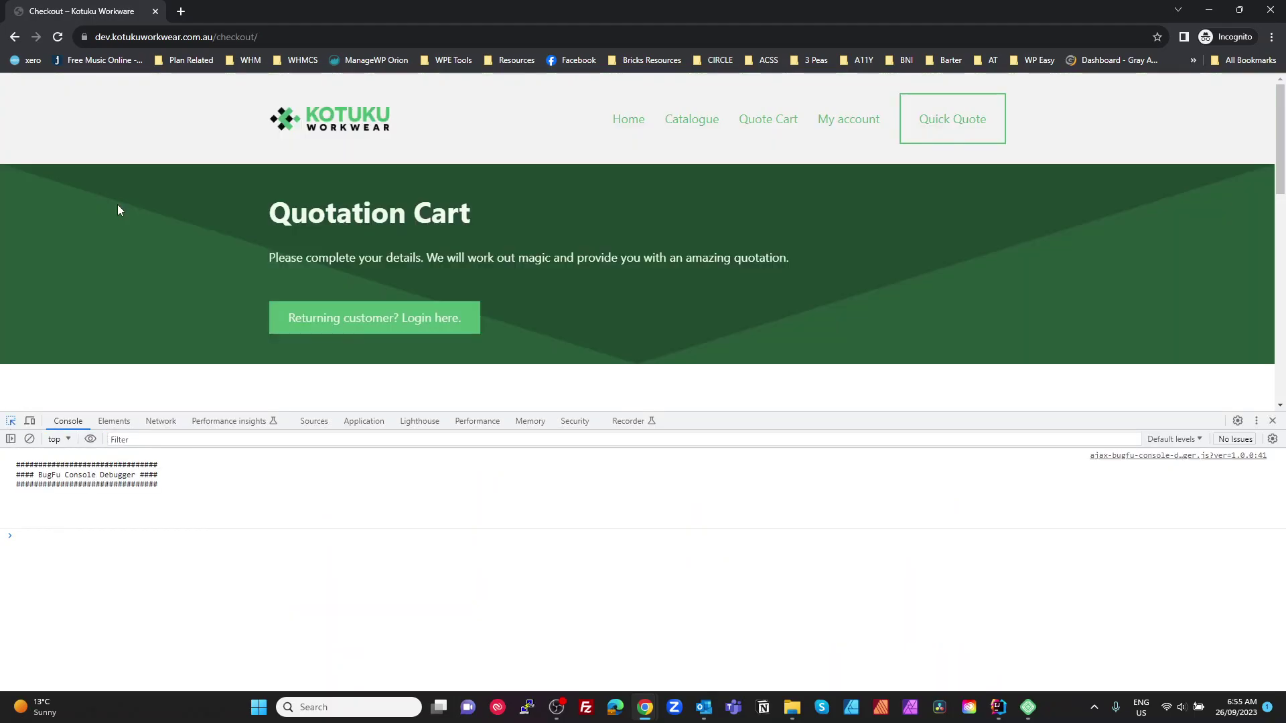
pyautogui.click(118, 203)
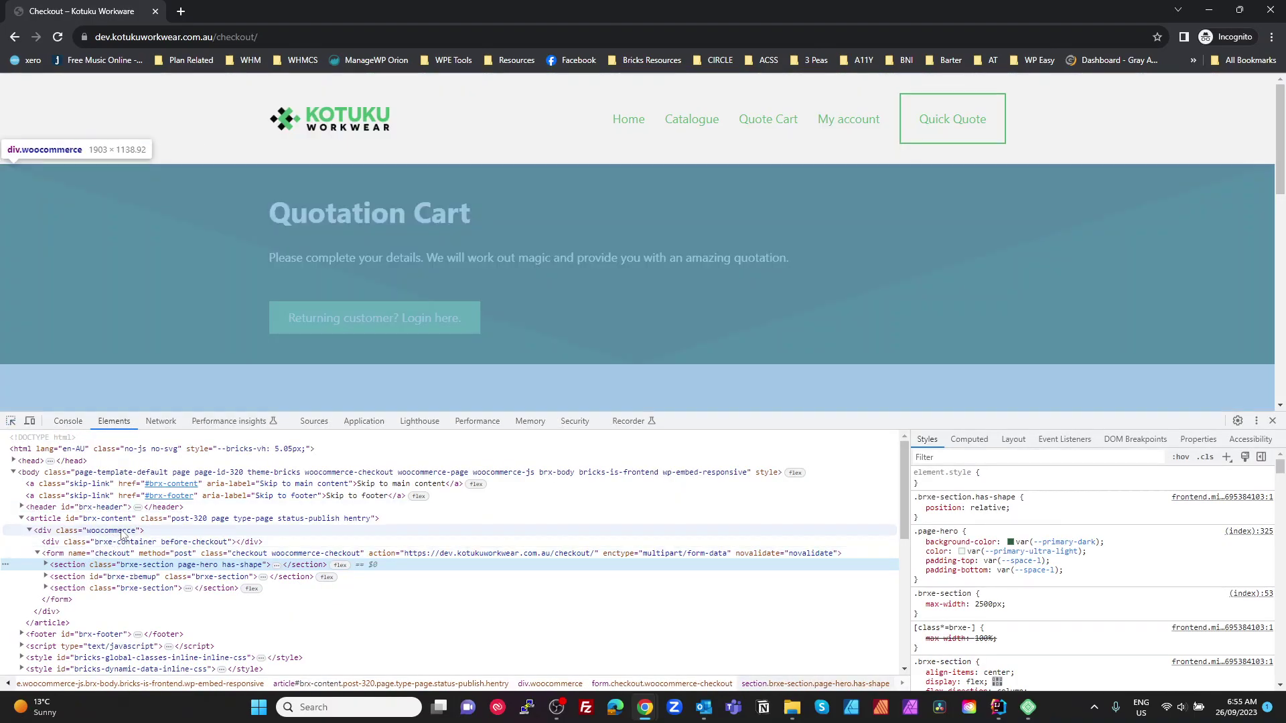
pyautogui.click(67, 531)
pyautogui.click(41, 473)
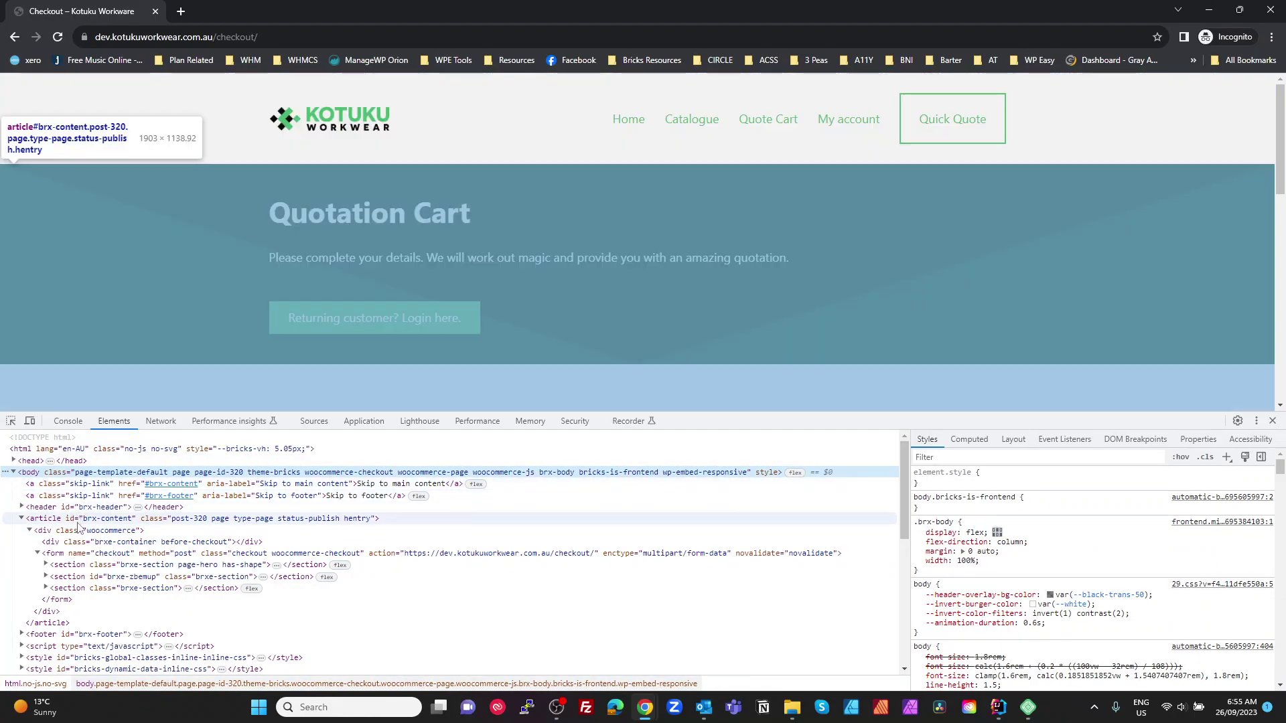
pyautogui.click(77, 529)
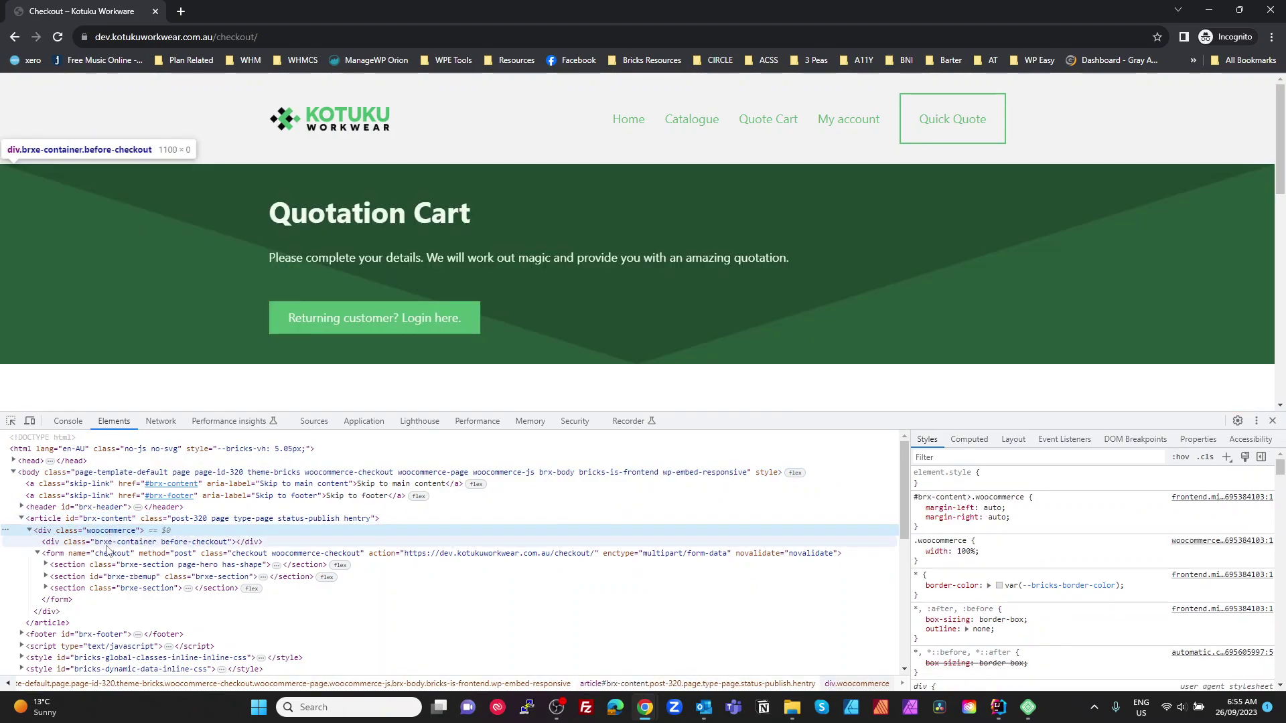
pyautogui.click(106, 542)
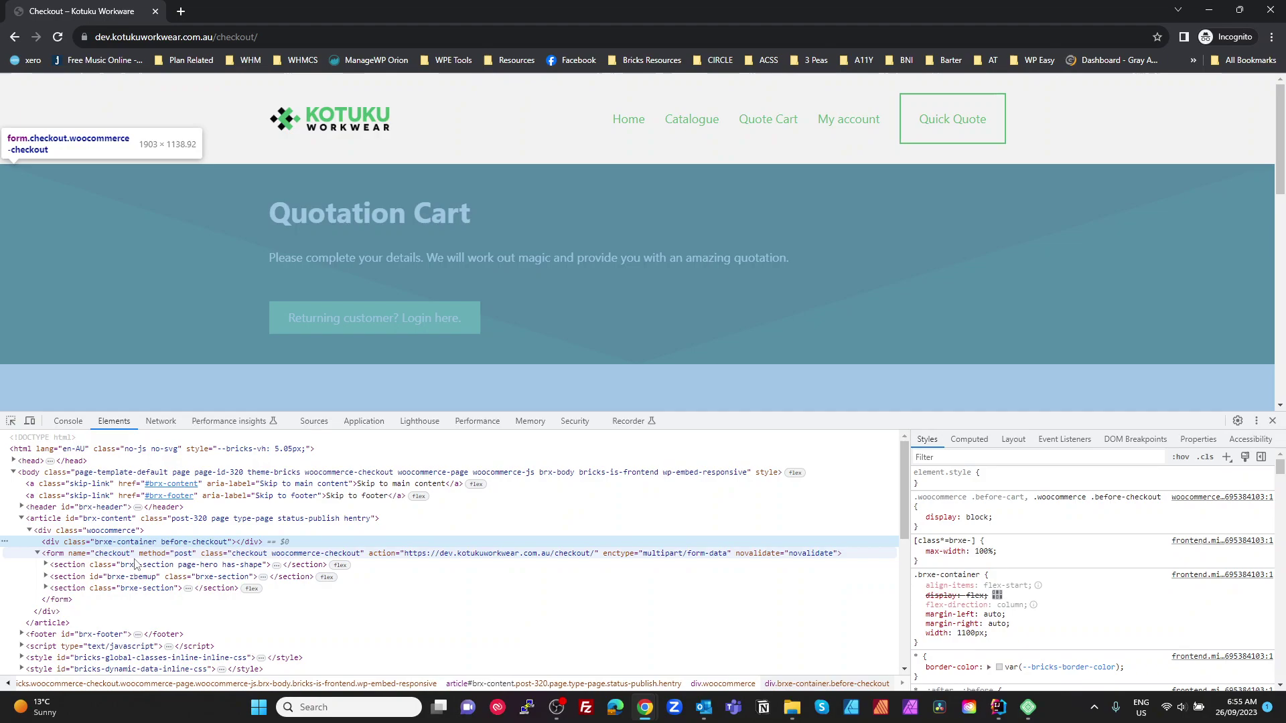
pyautogui.click(113, 556)
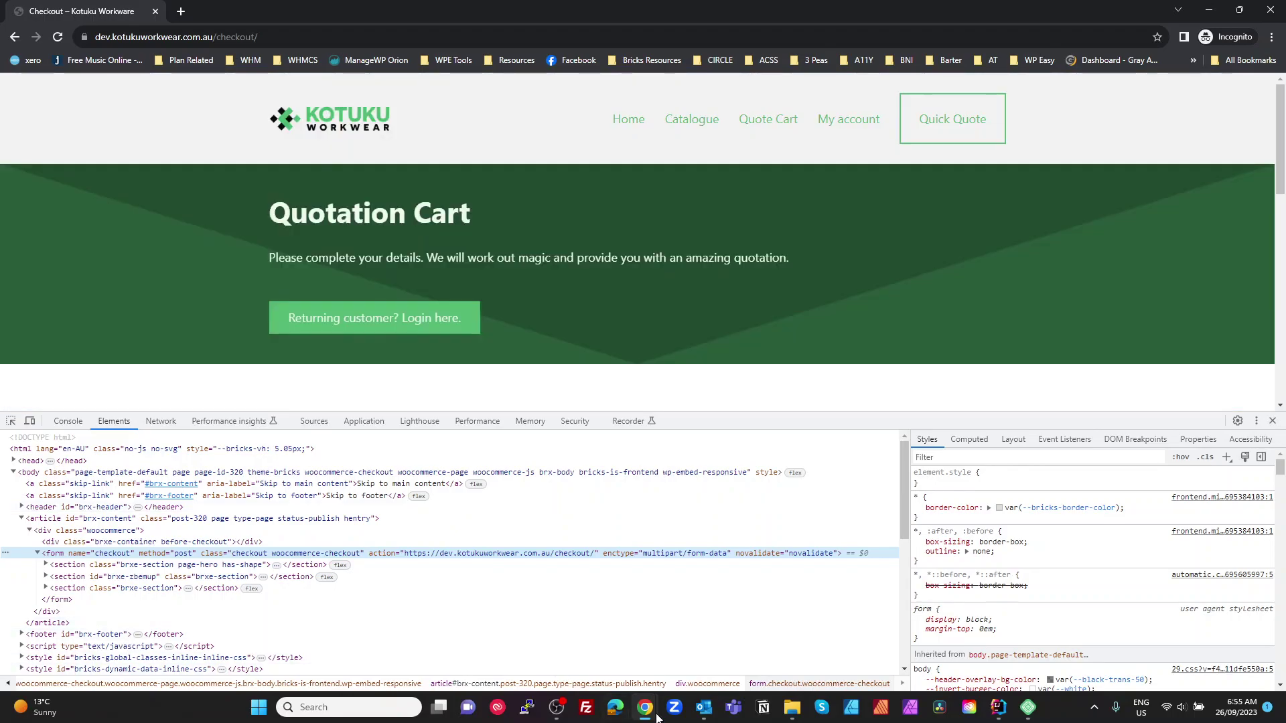
pyautogui.moveTo(645, 707)
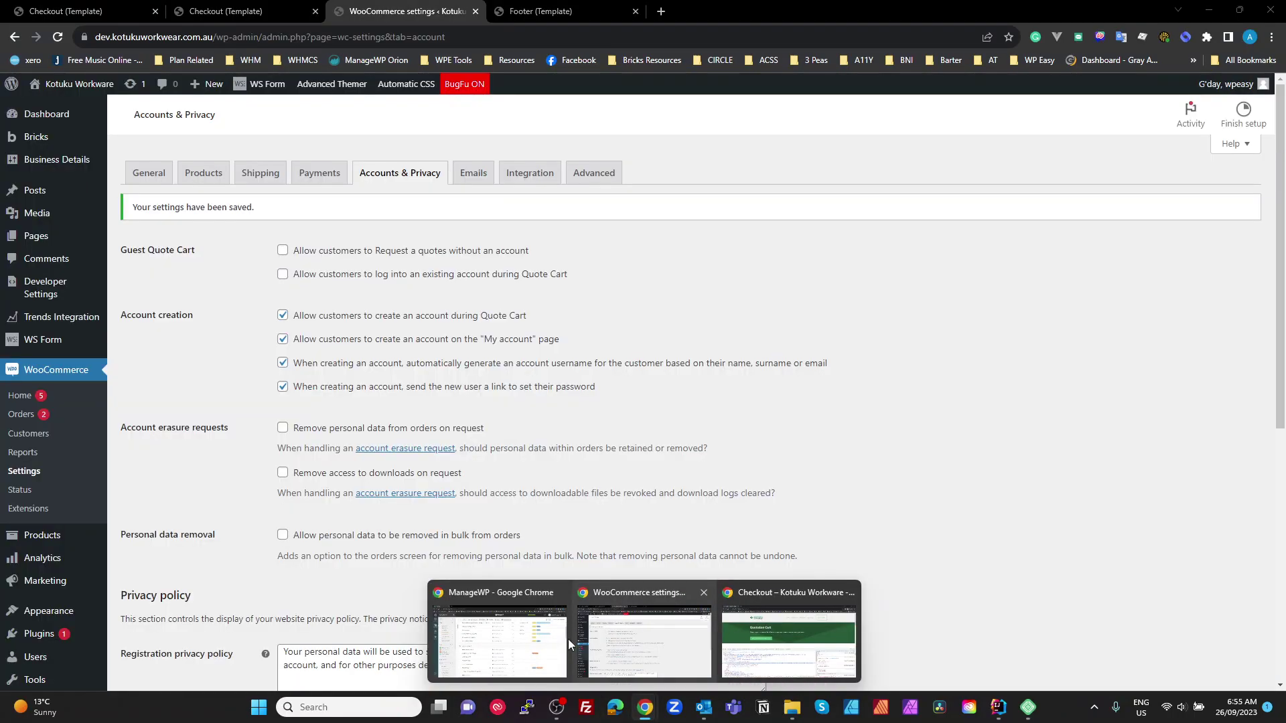
# Review the checkout template Button's {echo:is_user_logged_in} == false condition, then return to the incognito checkout.
pyautogui.click(639, 640)
pyautogui.click(206, 10)
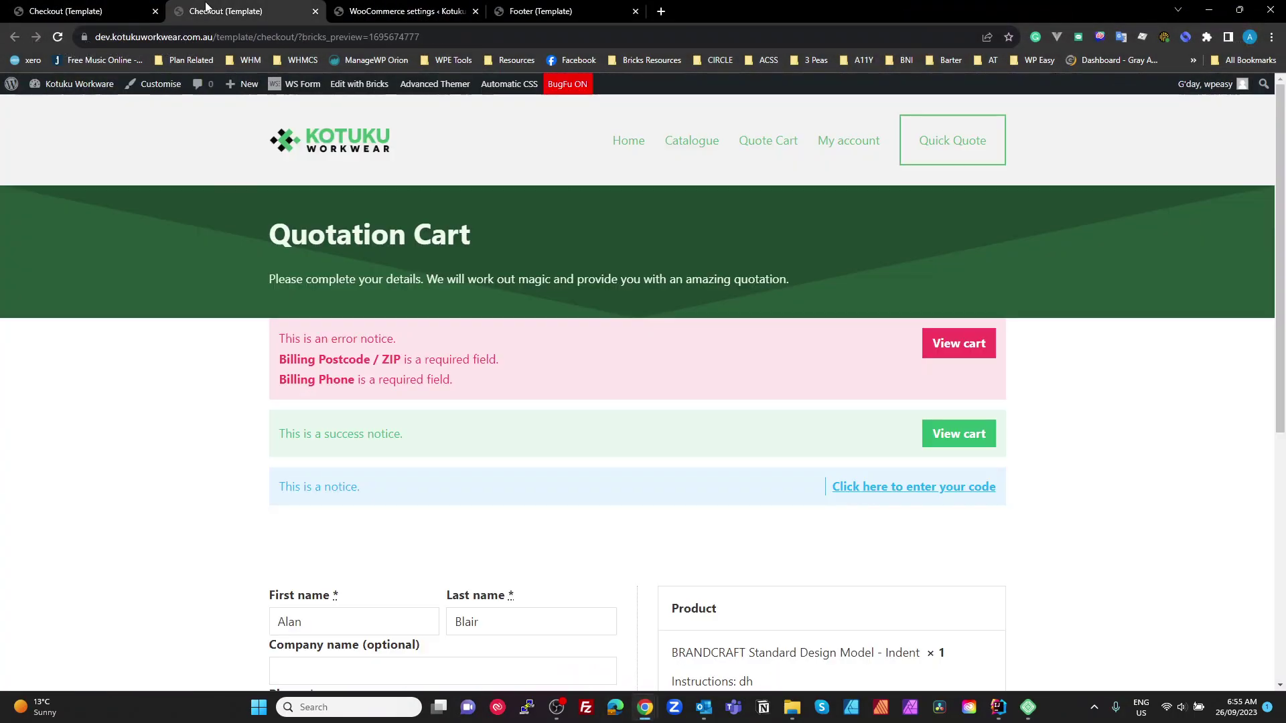
pyautogui.click(95, 13)
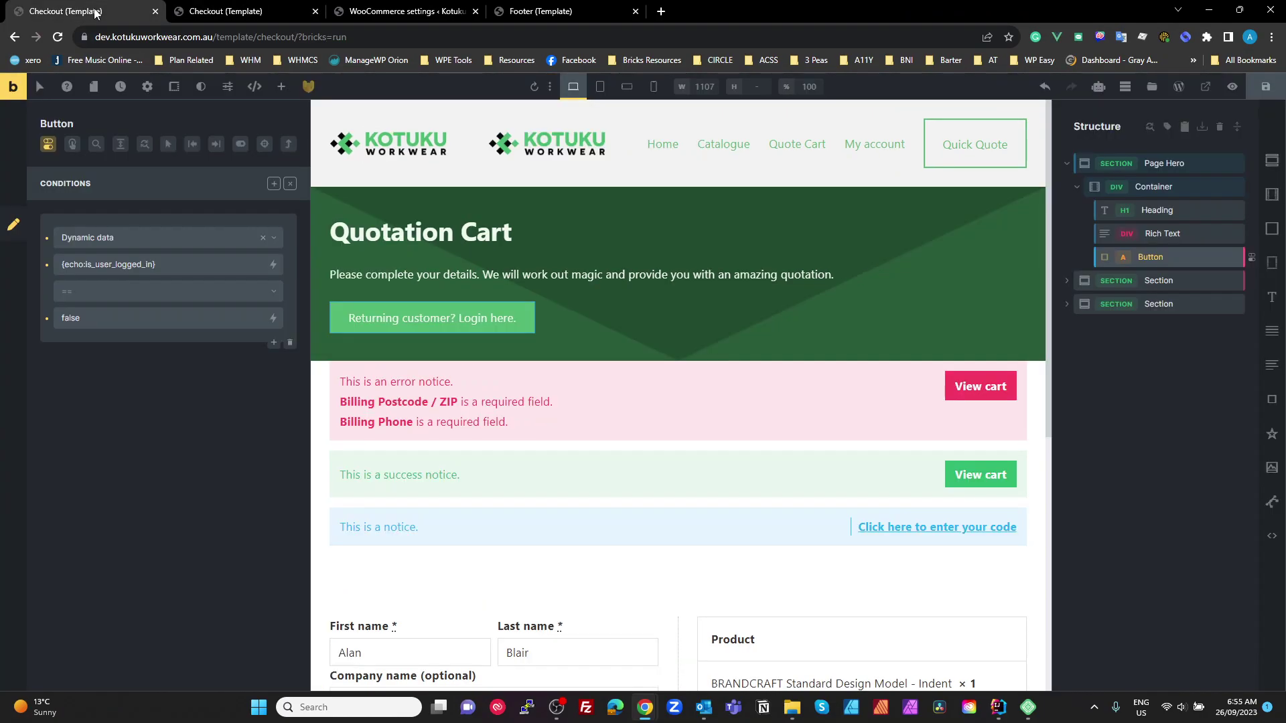
pyautogui.click(1152, 162)
pyautogui.scroll(2, 459, 271)
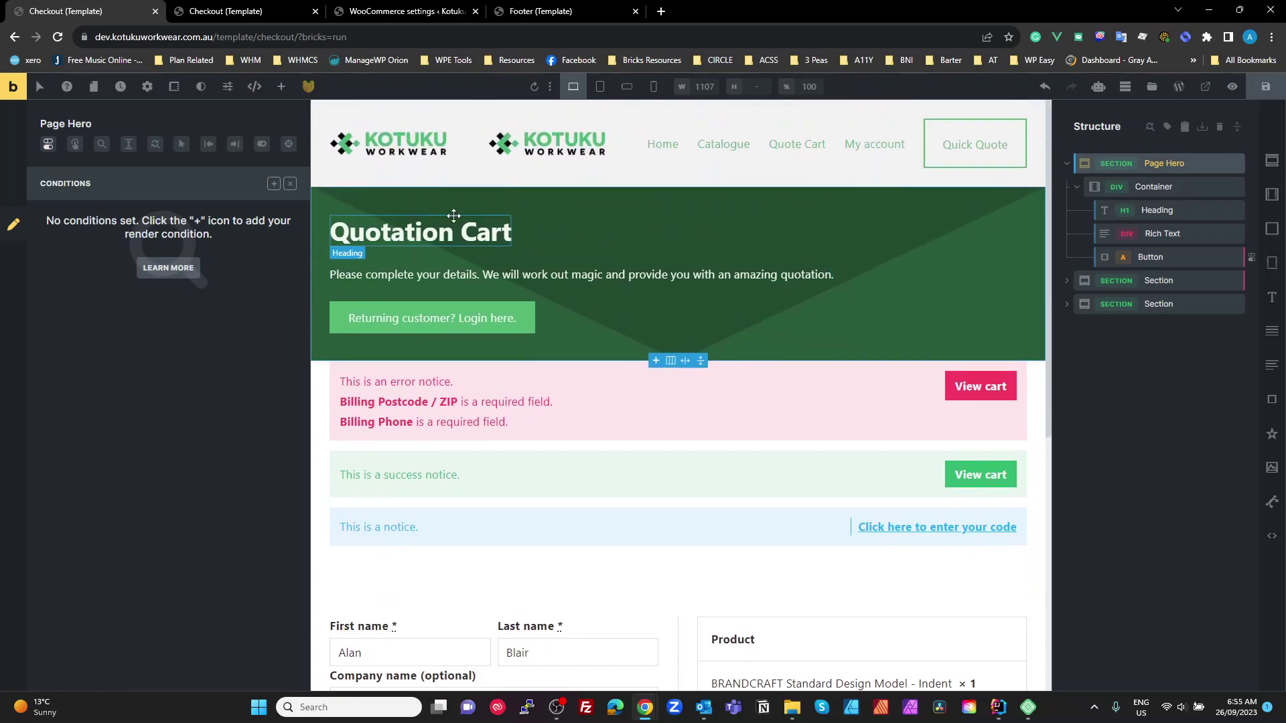
pyautogui.click(290, 184)
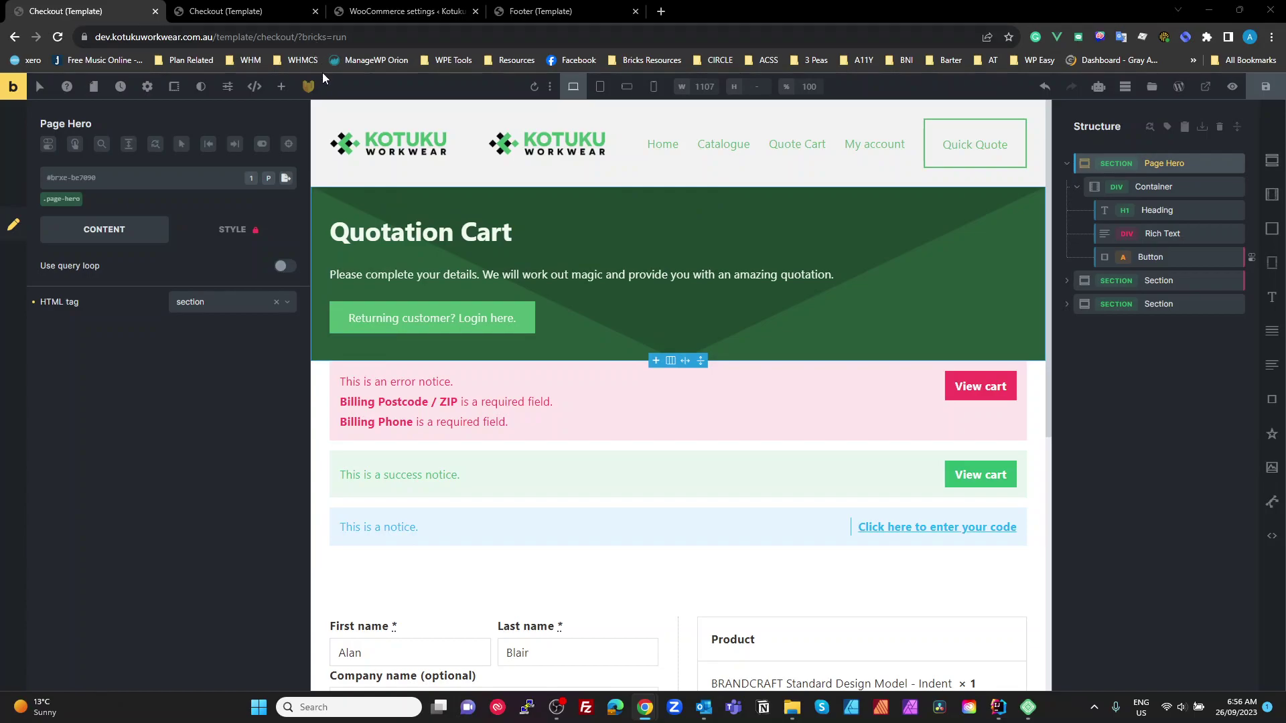
pyautogui.hotkey('alt', 'Tab')
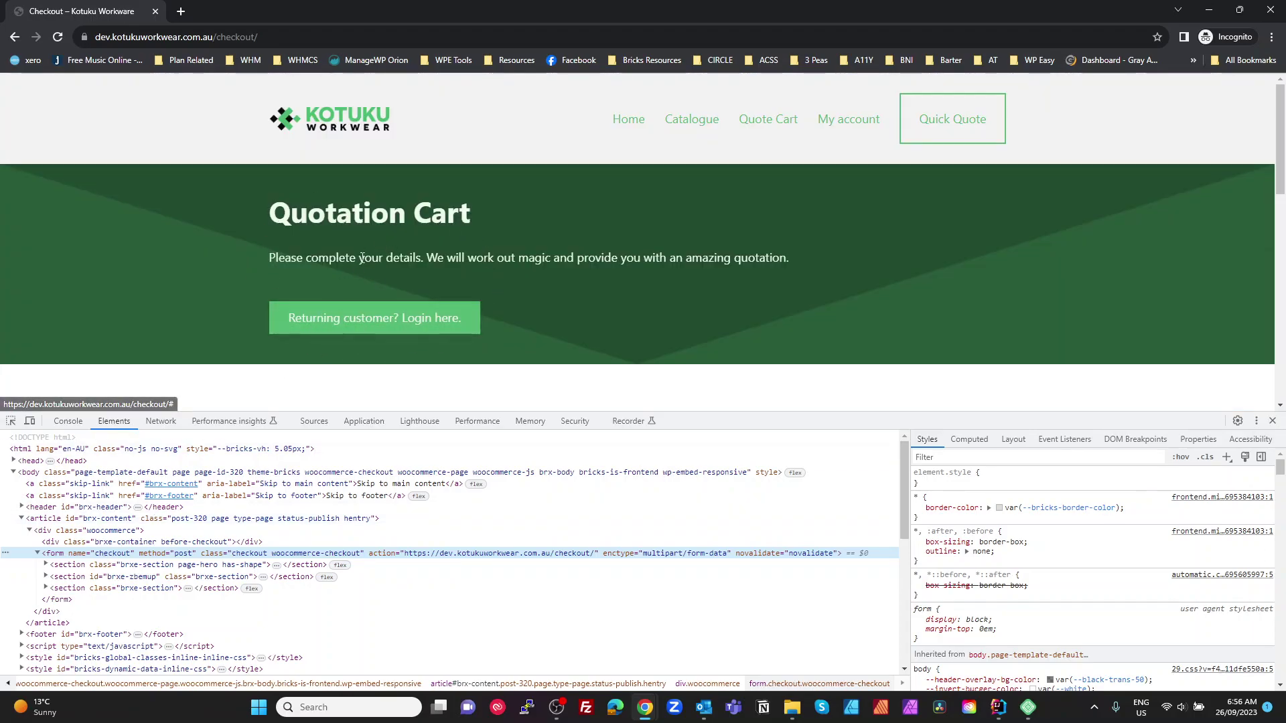
# Scroll the incognito checkout, then switch back to the Bricks checkout template editor.
pyautogui.scroll(-1, 349, 298)
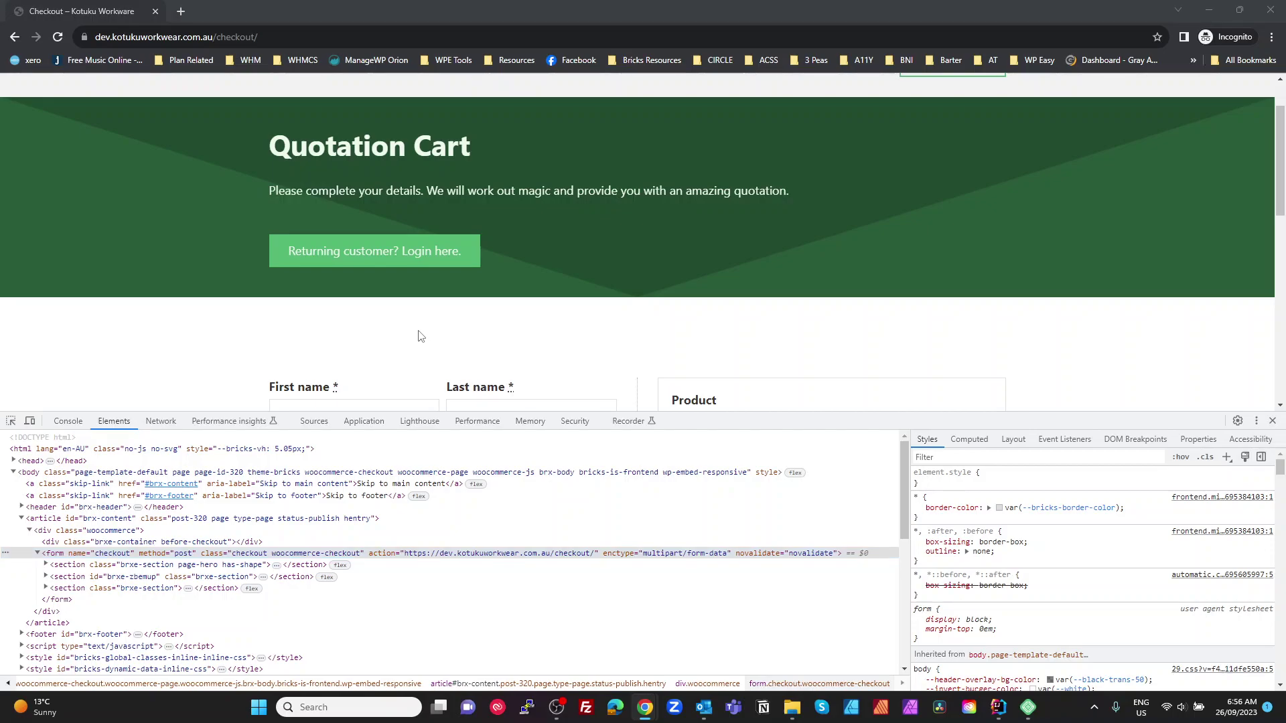
pyautogui.hotkey('alt', 'Tab')
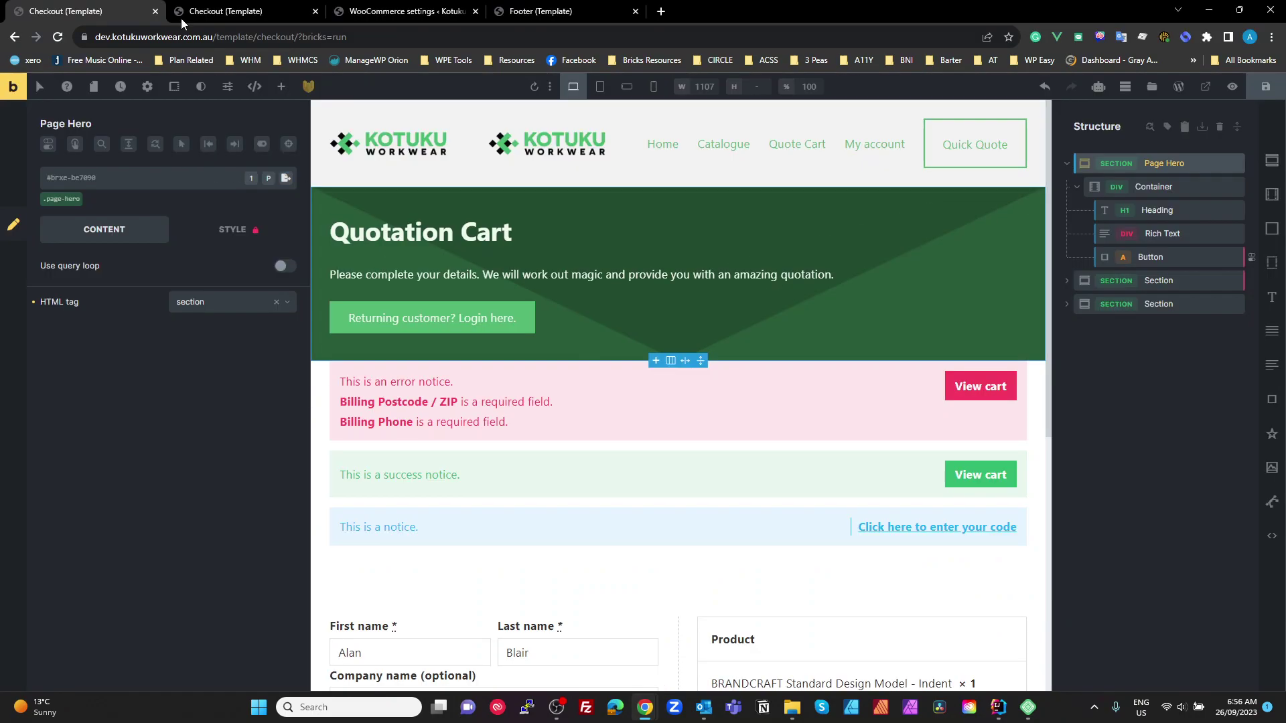
# Enable 'Allow customers to log into an existing account during Quote Cart', save, and reload the incognito checkout.
pyautogui.click(402, 12)
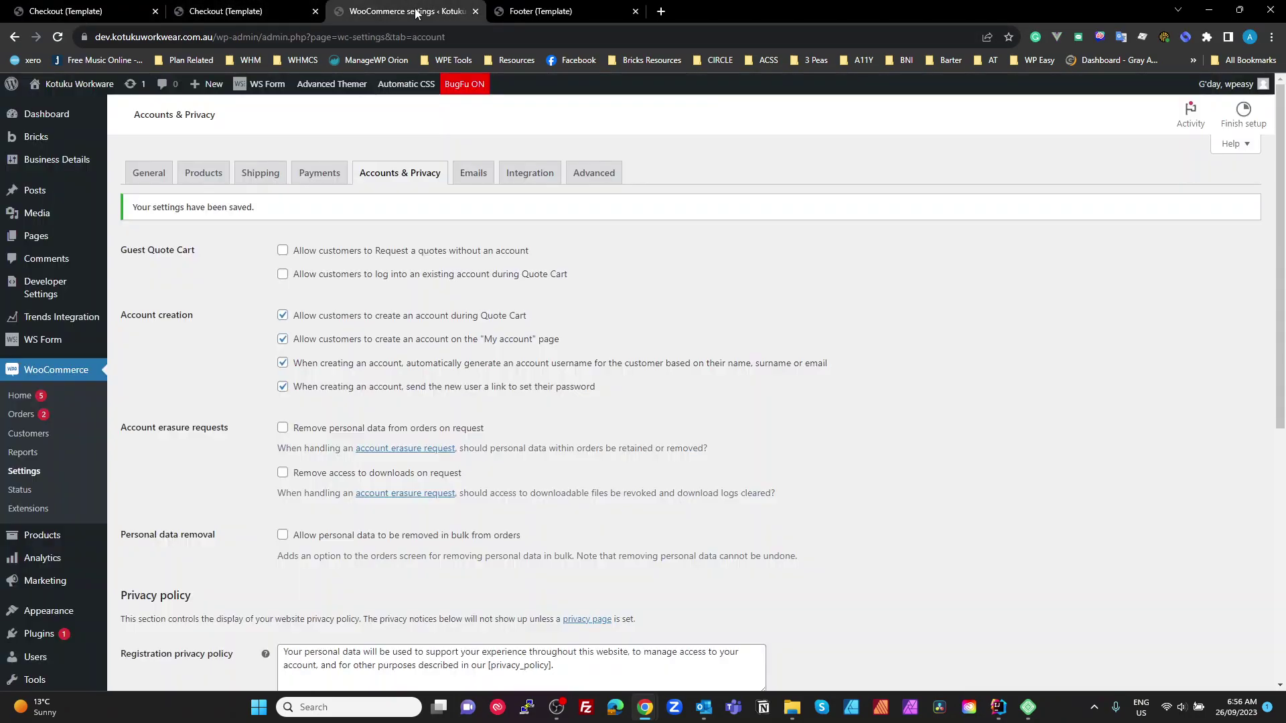
pyautogui.click(284, 274)
pyautogui.scroll(-1, 290, 422)
pyautogui.scroll(-7, 289, 422)
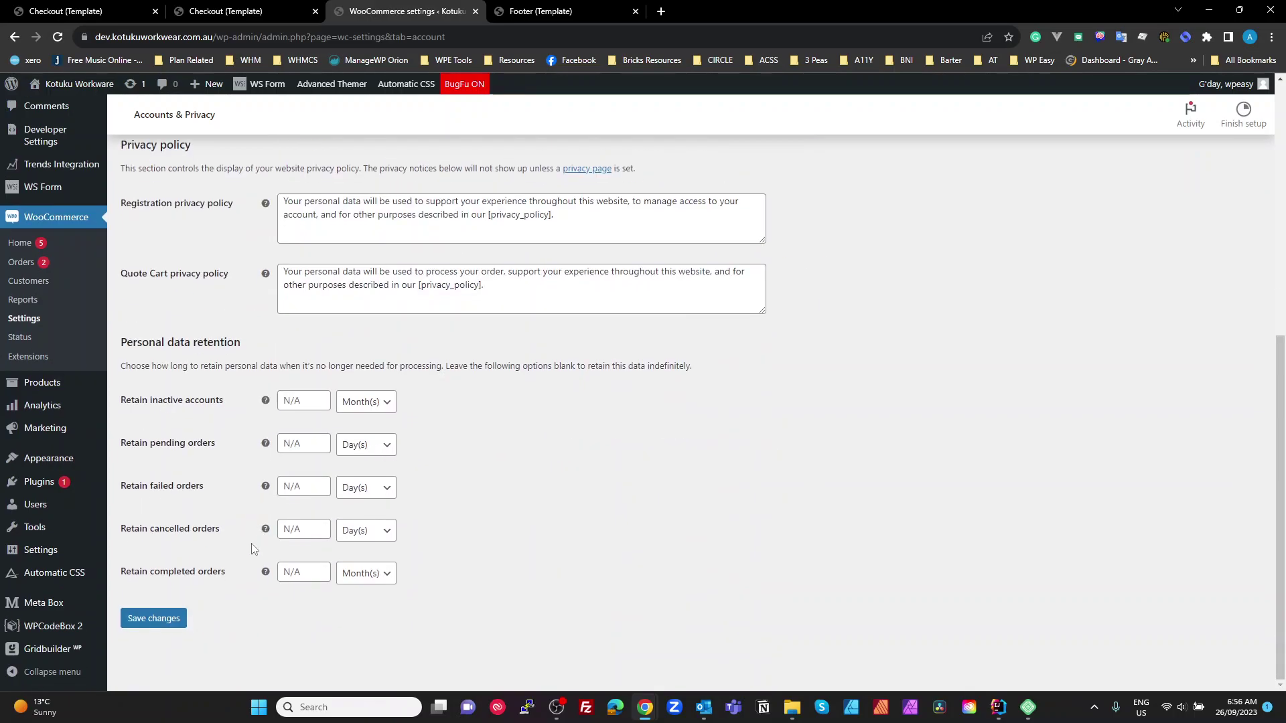
pyautogui.click(154, 618)
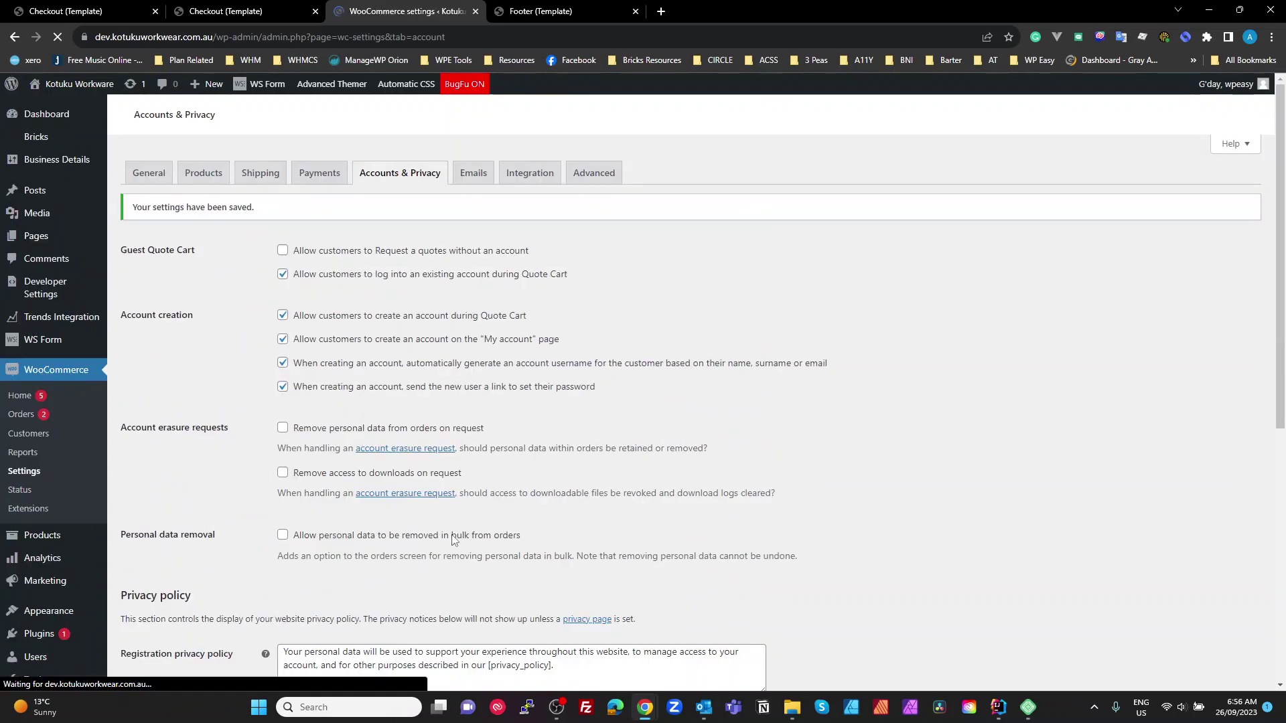
pyautogui.hotkey('alt', 'Tab')
pyautogui.click(58, 37)
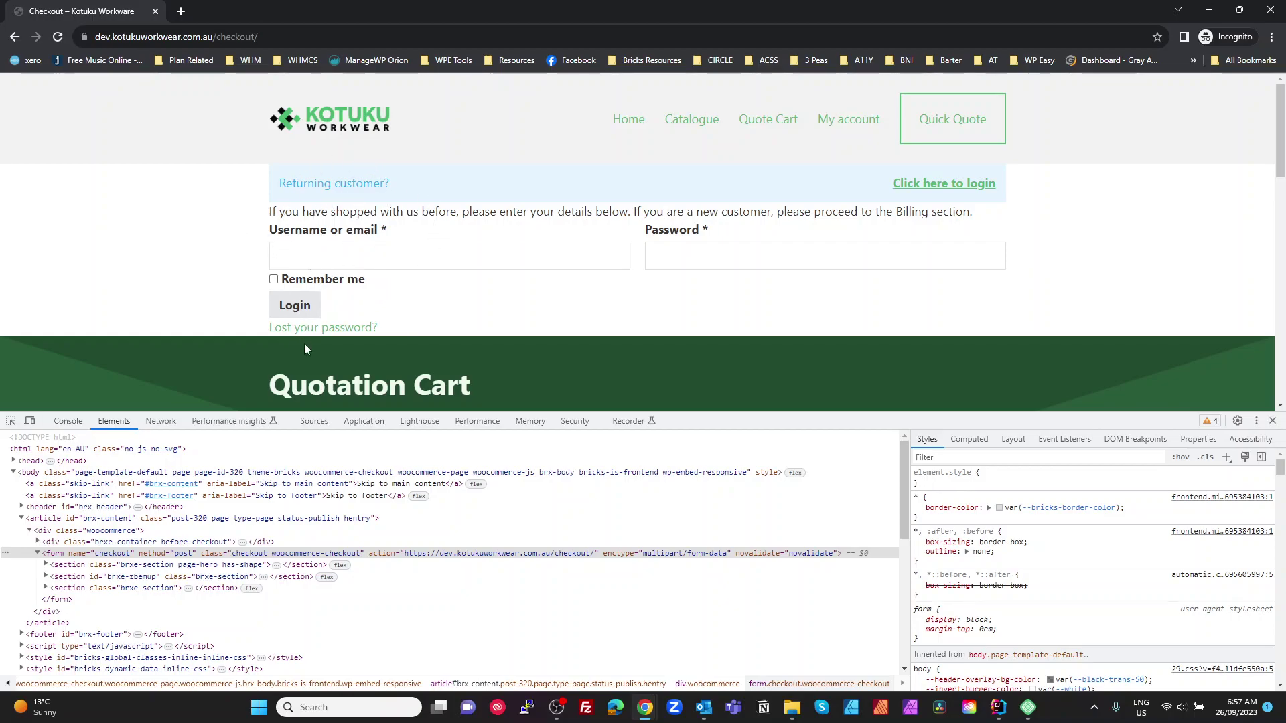
# Toggle the Quote Cart login option in WooCommerce account settings and save it.
pyautogui.hotkey('alt', 'Tab')
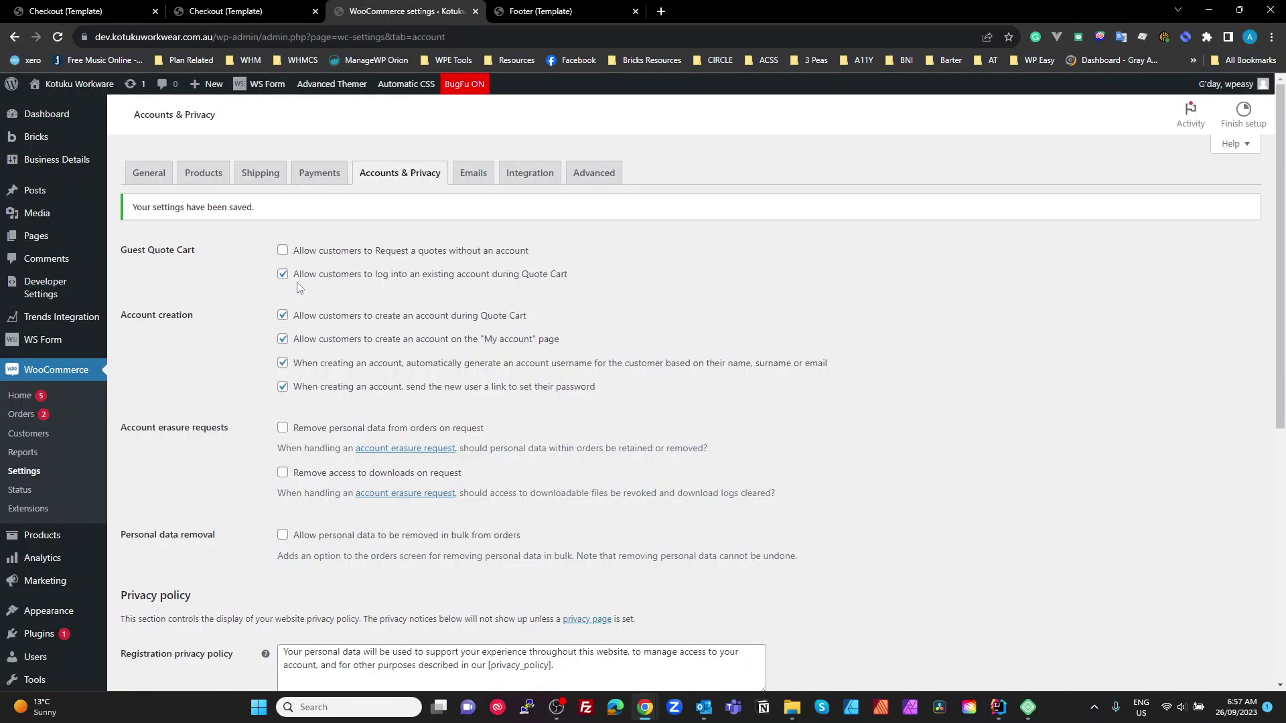
pyautogui.click(300, 283)
pyautogui.scroll(-7, 301, 287)
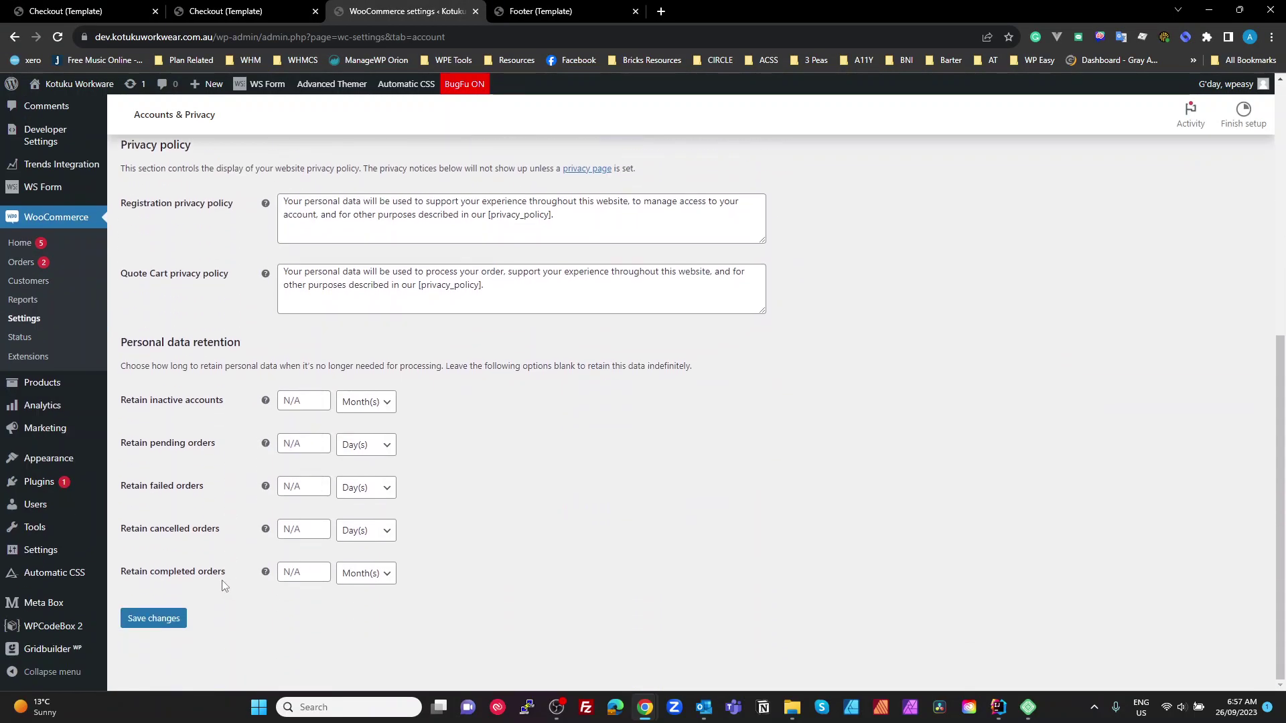
pyautogui.click(176, 618)
# Check the reloaded incognito checkout by scrolling down and up, then bring up the window switcher.
pyautogui.hotkey('alt', 'Tab')
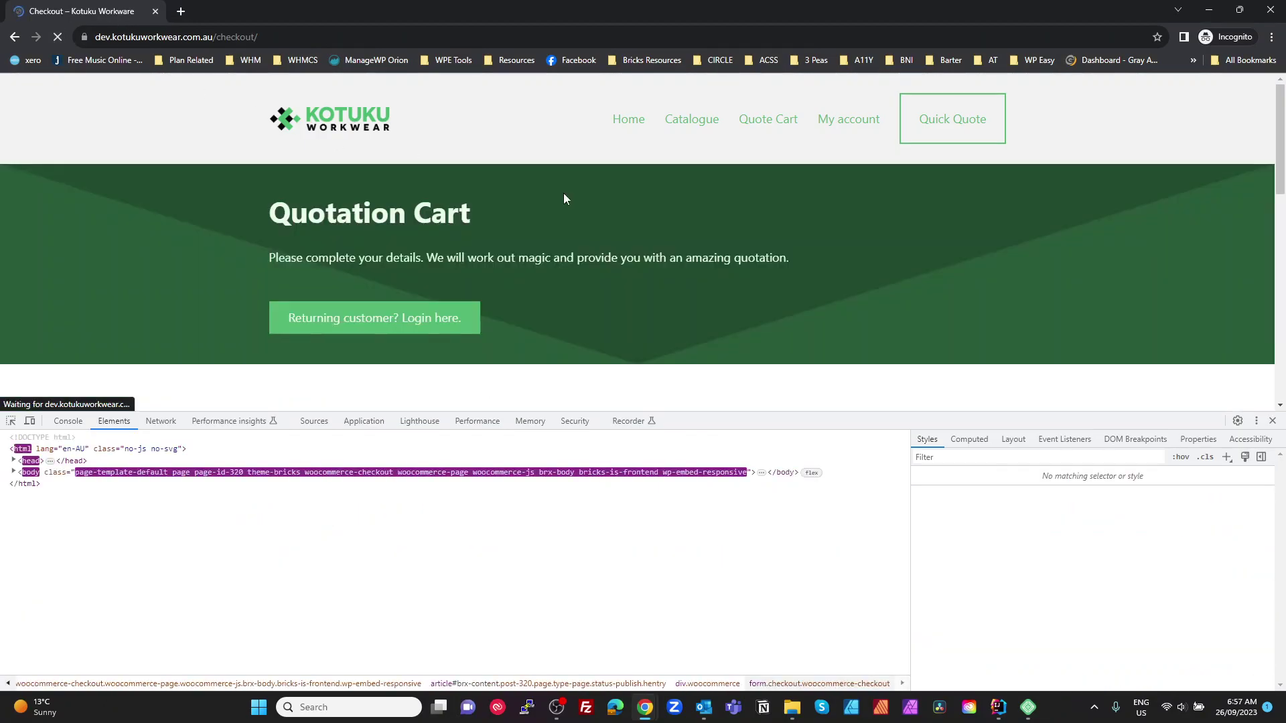
pyautogui.scroll(-2, 387, 336)
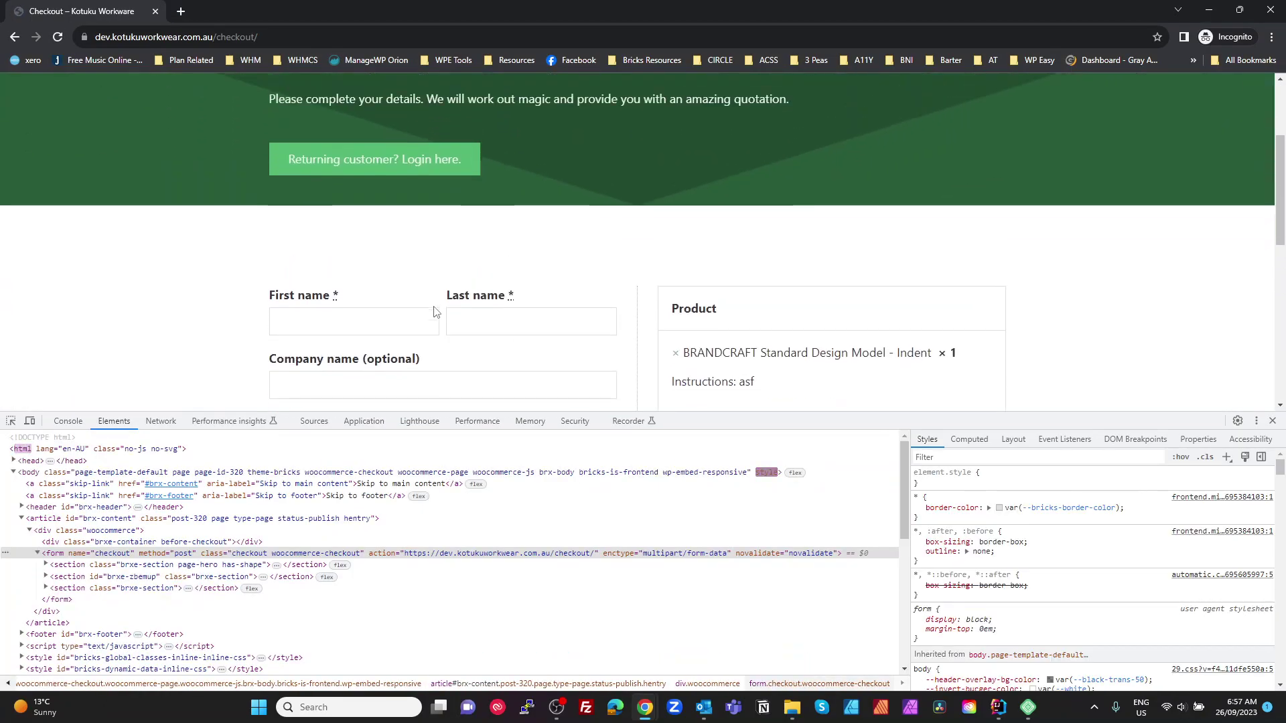
pyautogui.scroll(2, 415, 322)
pyautogui.hotkey('alt', 'Tab')
pyautogui.hotkey('alt', 'Tab')
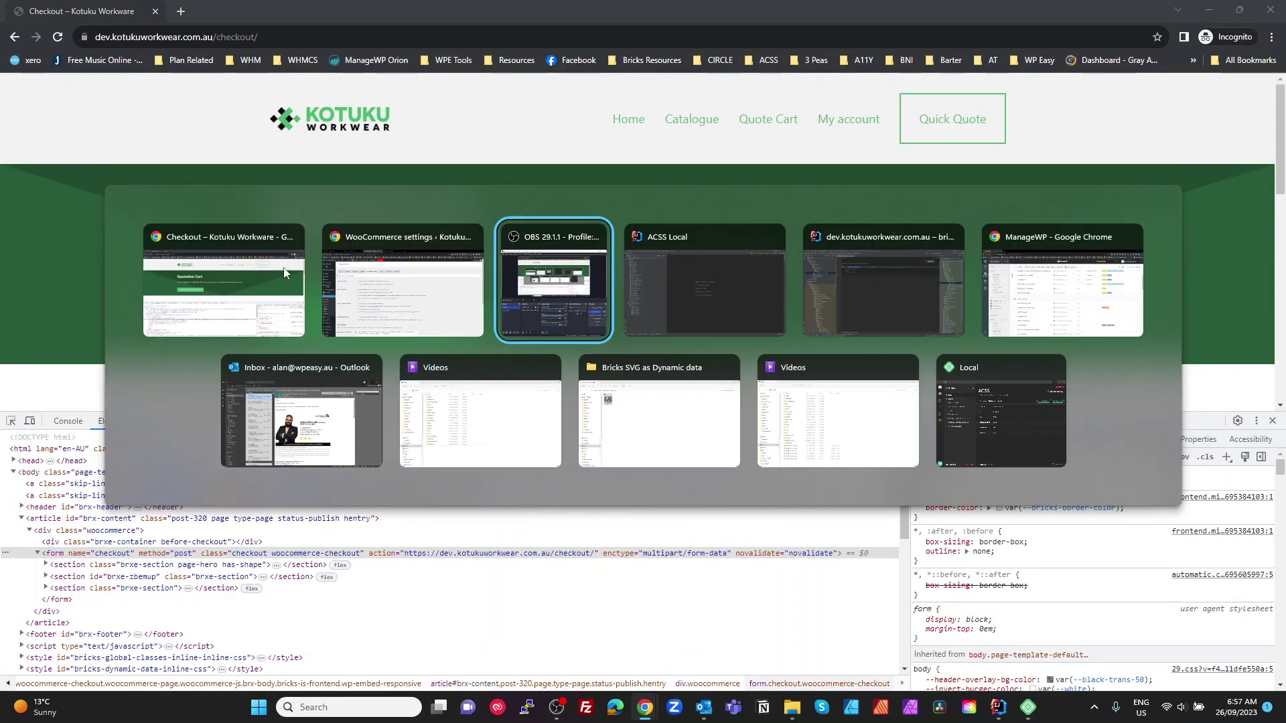
# Select the 'Returning customer? Login here.' button in the Checkout template and open its conditions.
pyautogui.click(462, 288)
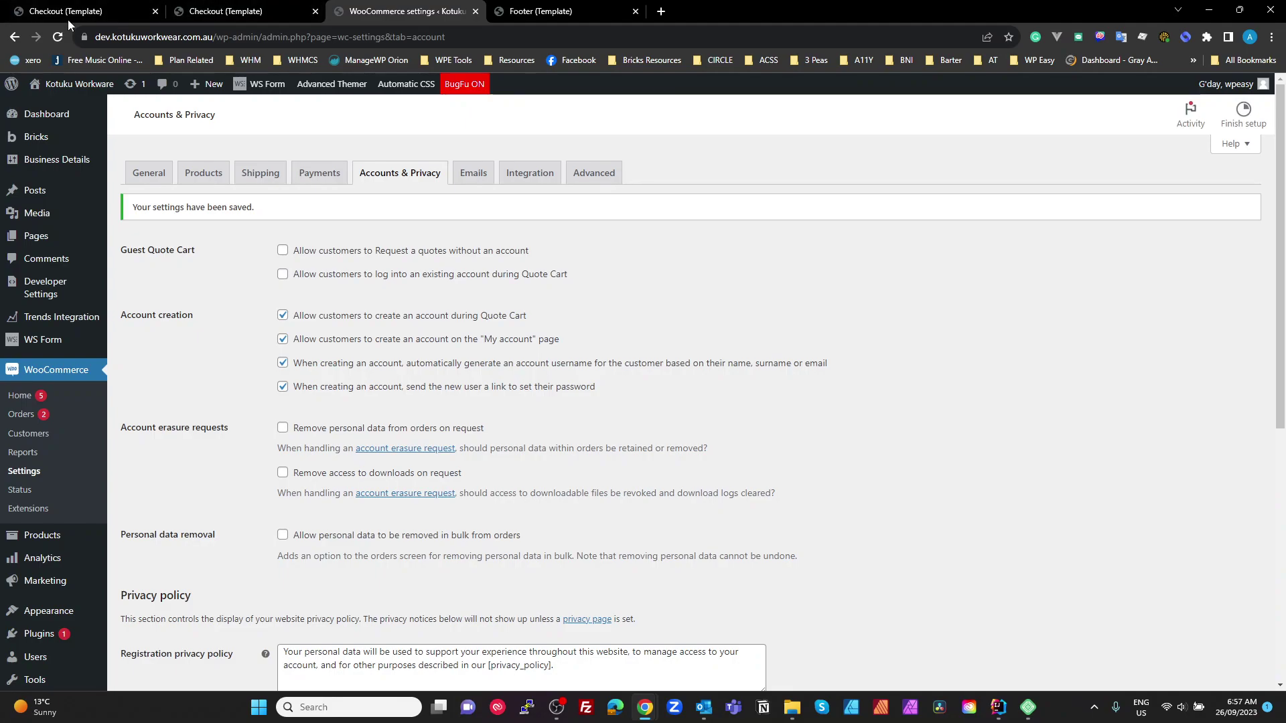
pyautogui.click(107, 10)
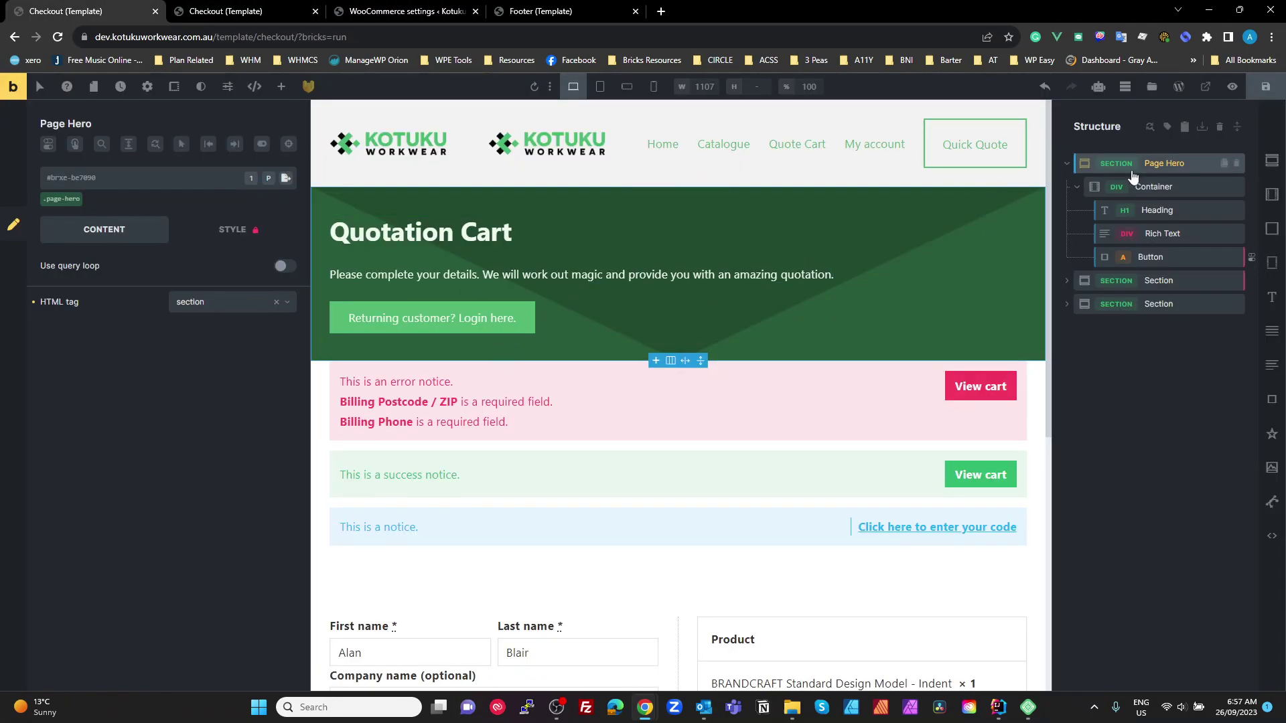
pyautogui.click(515, 320)
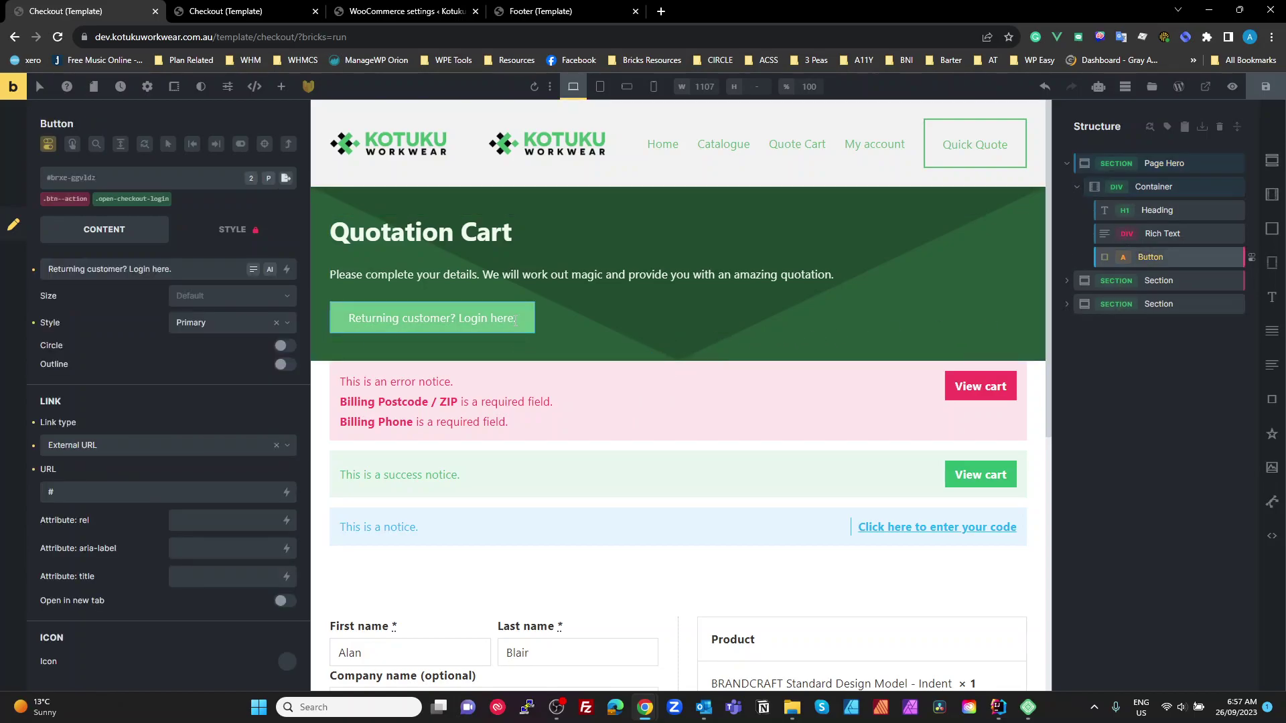
pyautogui.click(1252, 259)
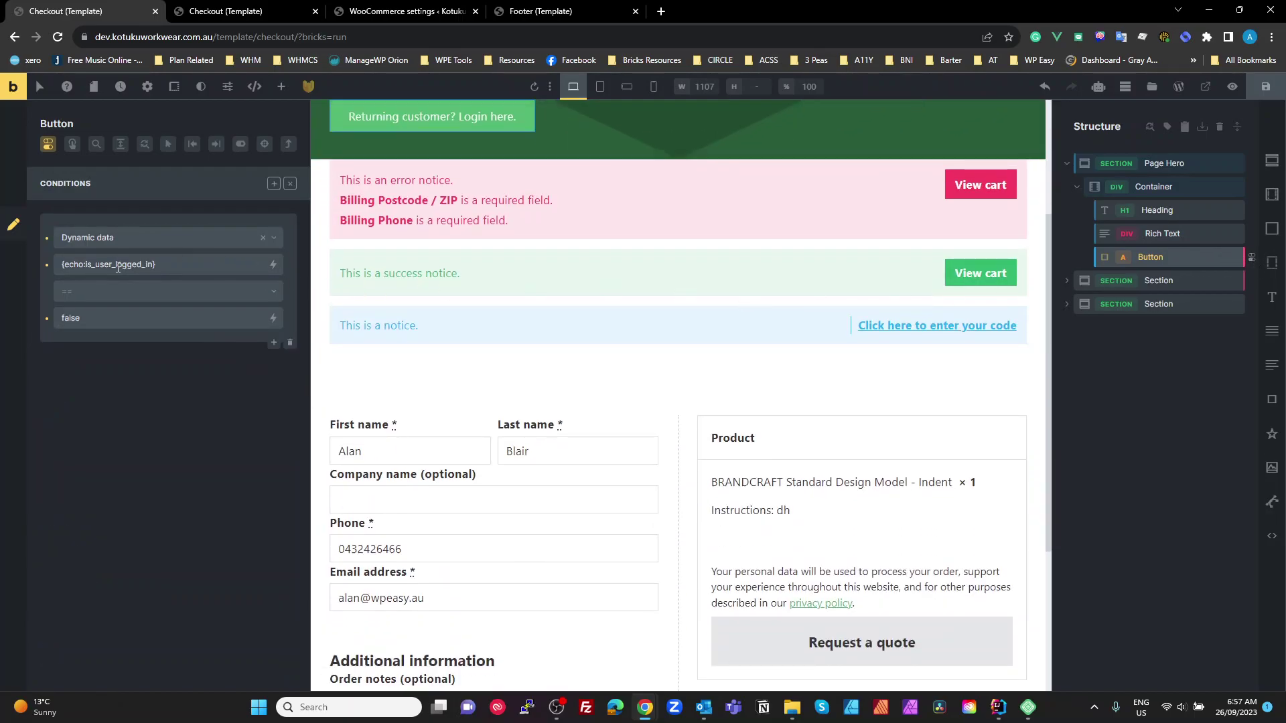
# Highlight the is_user_logged_in == false condition, briefly adding '()' and removing it again.
pyautogui.doubleClick(118, 265)
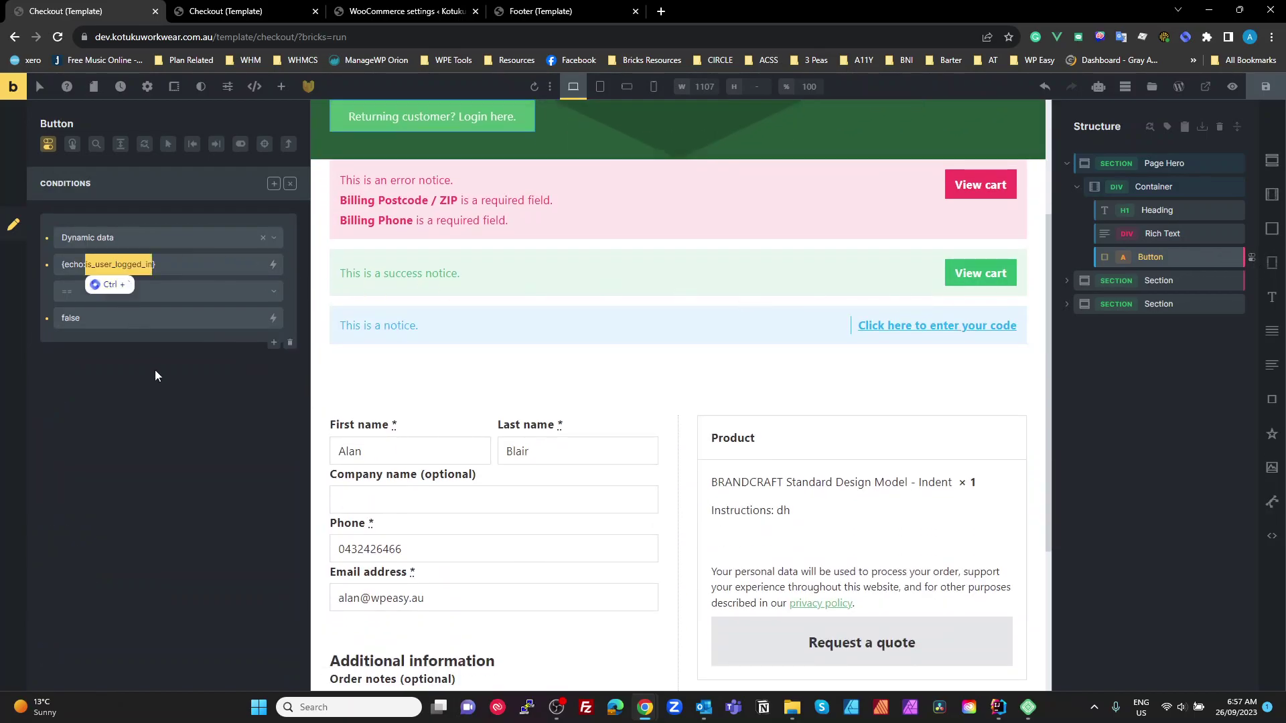
pyautogui.doubleClick(72, 319)
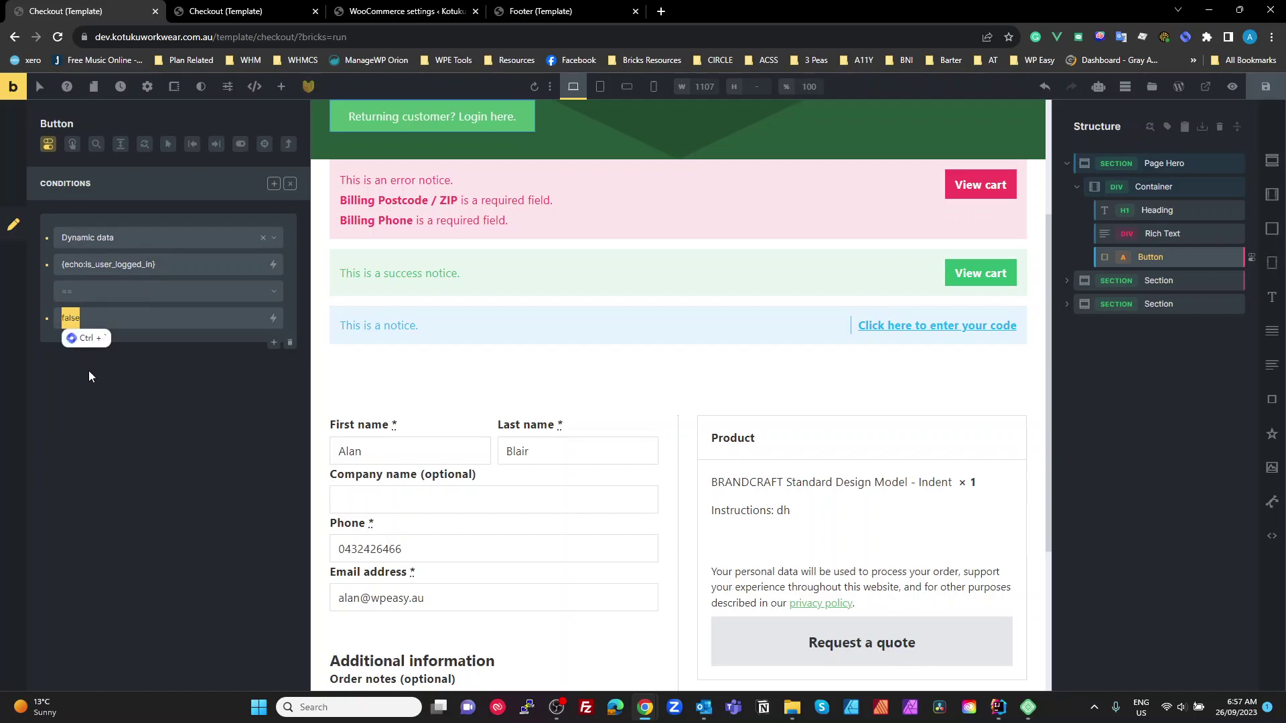
pyautogui.doubleClick(118, 265)
pyautogui.doubleClick(70, 319)
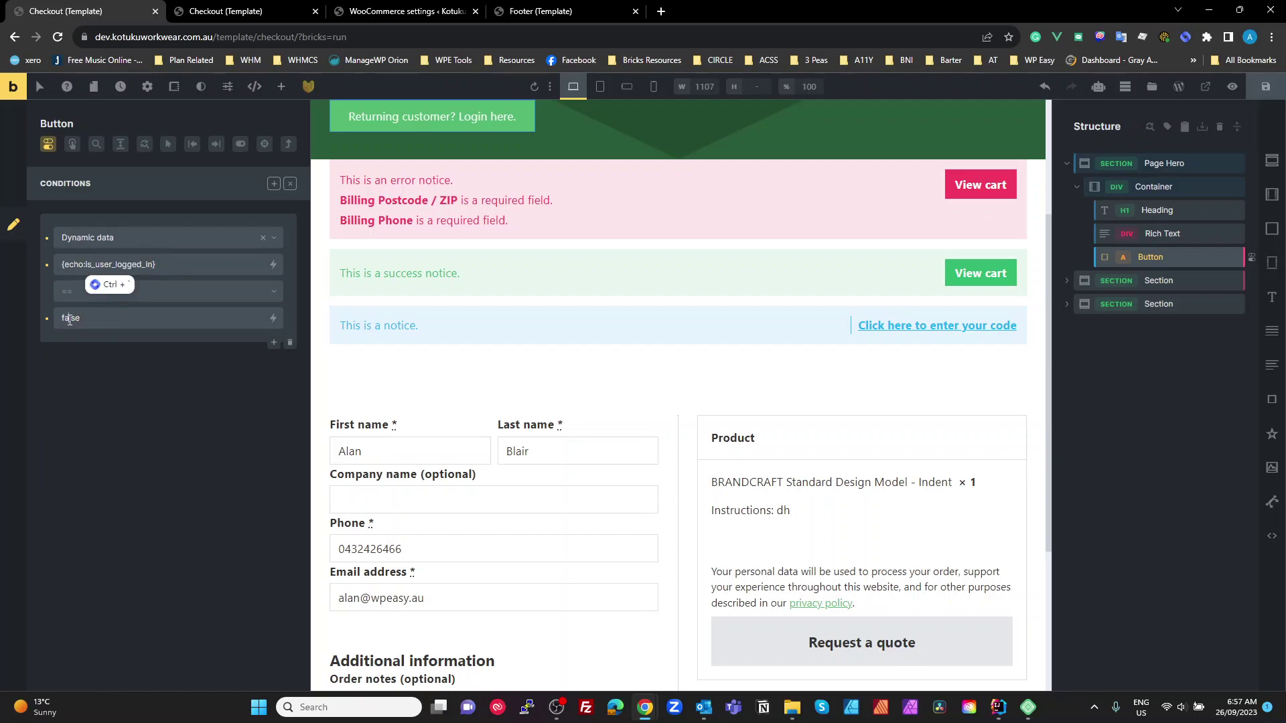
pyautogui.doubleClick(118, 265)
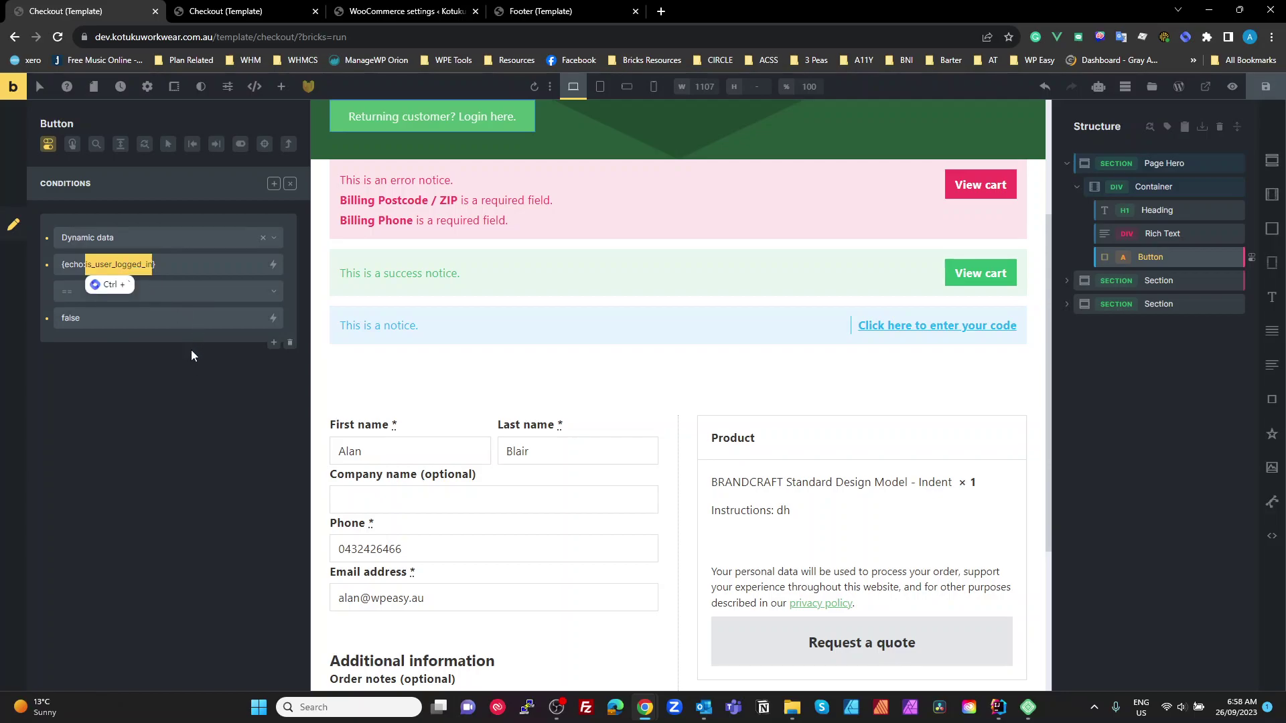
pyautogui.click(170, 265)
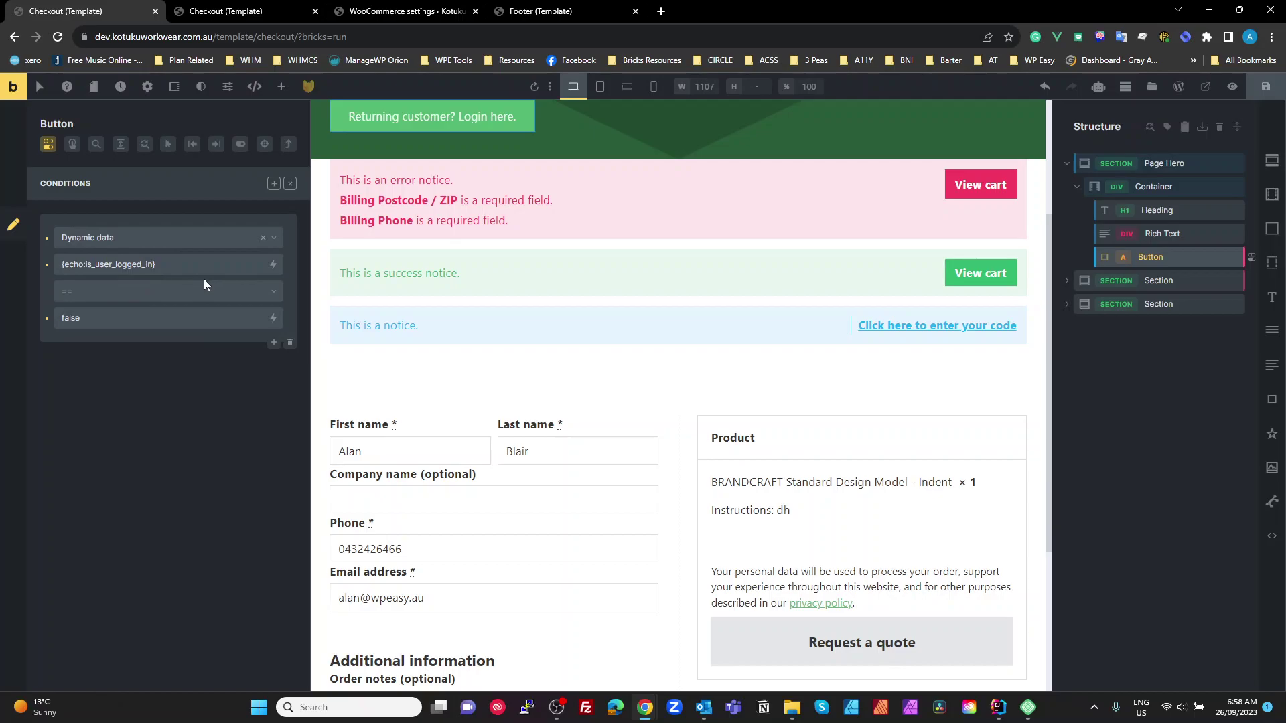
pyautogui.write('()')
pyautogui.press('BackSpace')
pyautogui.press('BackSpace')
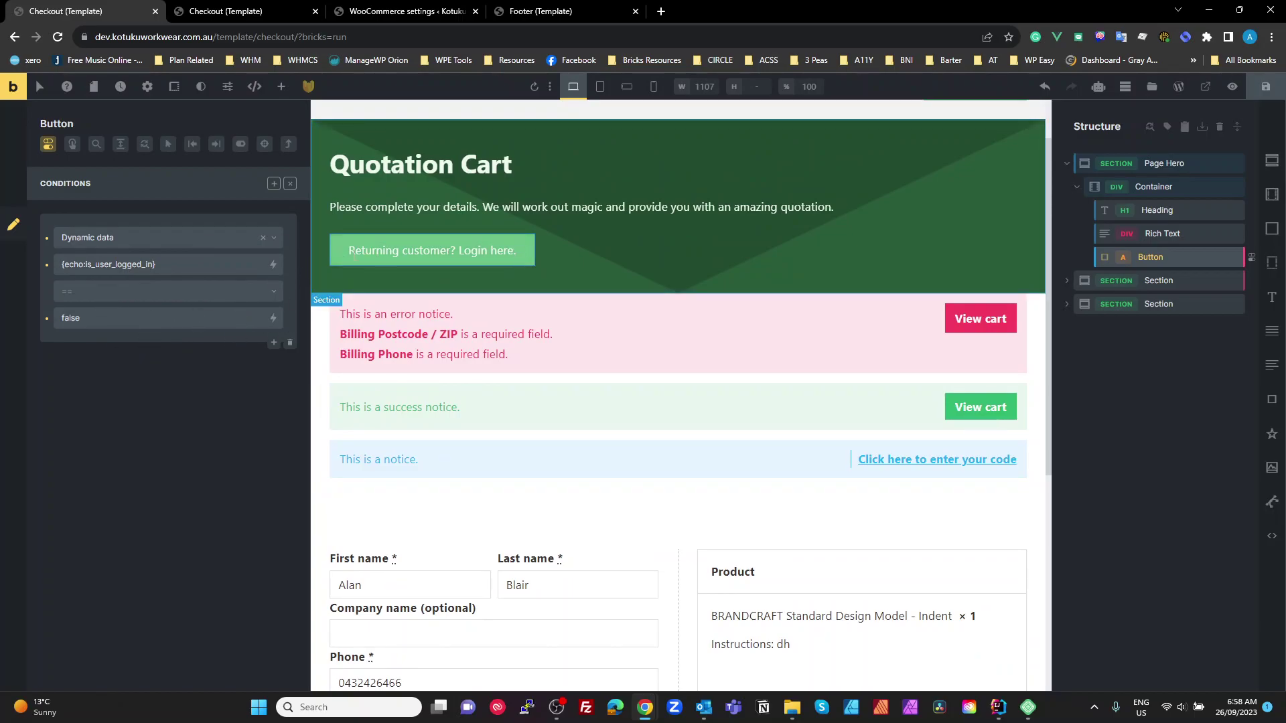
# Show the login button's '#' link URL and make .open-checkout-login its active class.
pyautogui.click(290, 185)
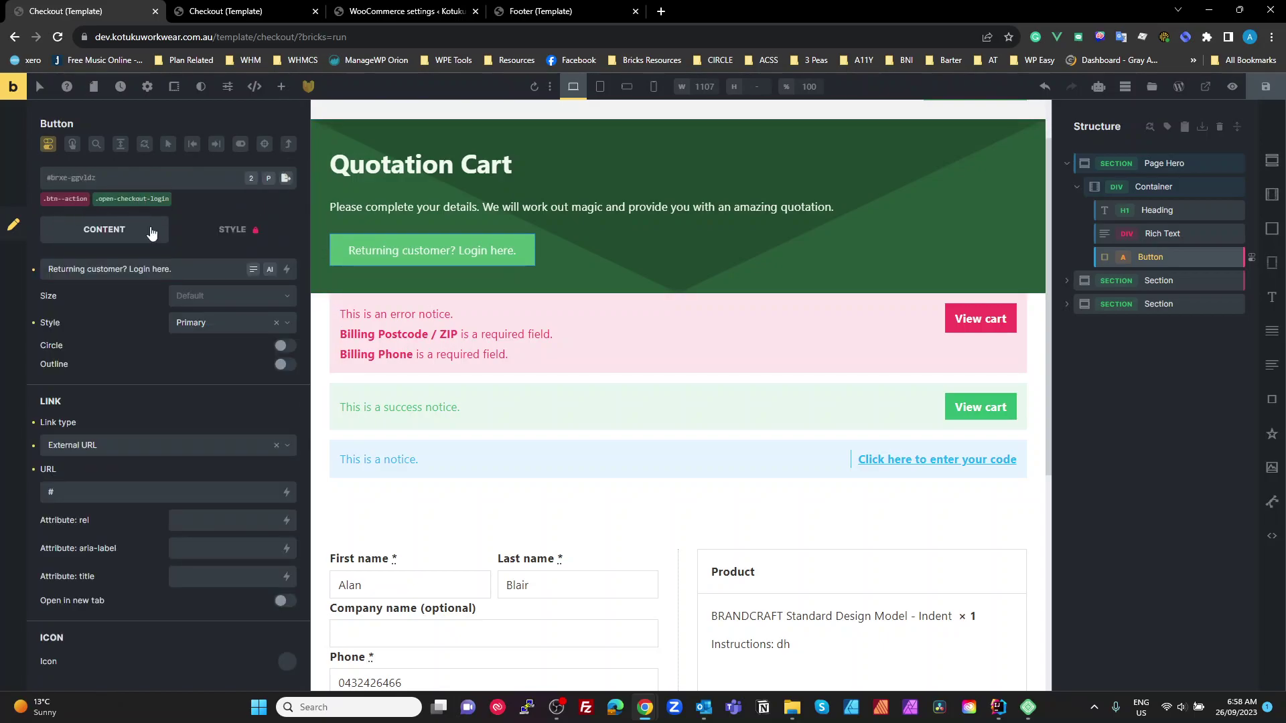
pyautogui.click(88, 492)
pyautogui.hotkey('ctrl', 'a')
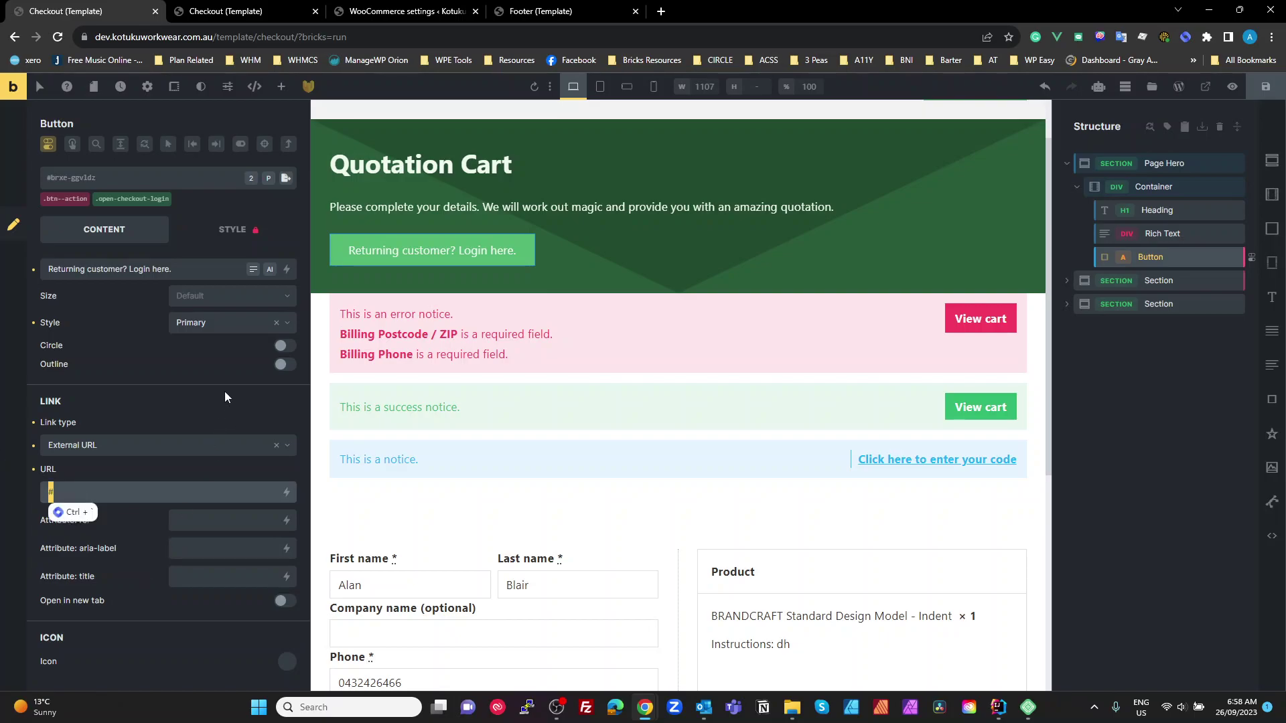
pyautogui.click(133, 201)
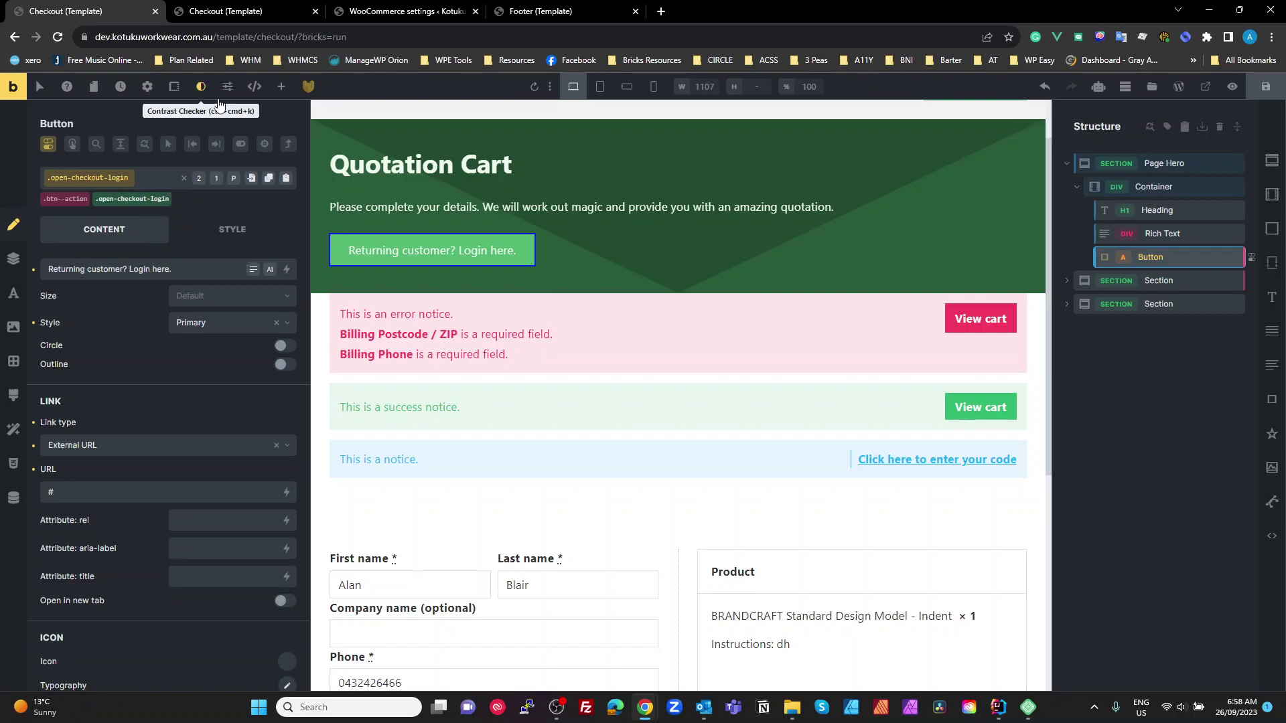
# Open the Footer template and toggle the Quick Quote modal's Hide in builder on and off.
pyautogui.click(243, 21)
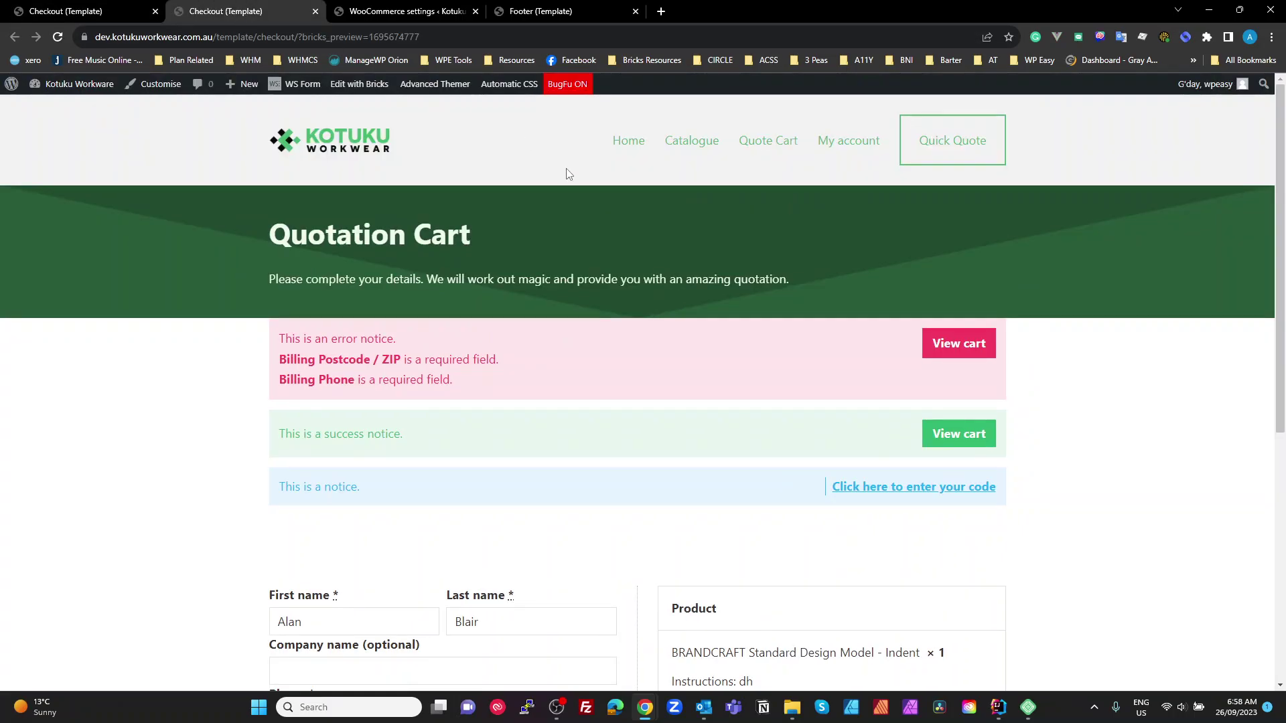
pyautogui.moveTo(351, 84)
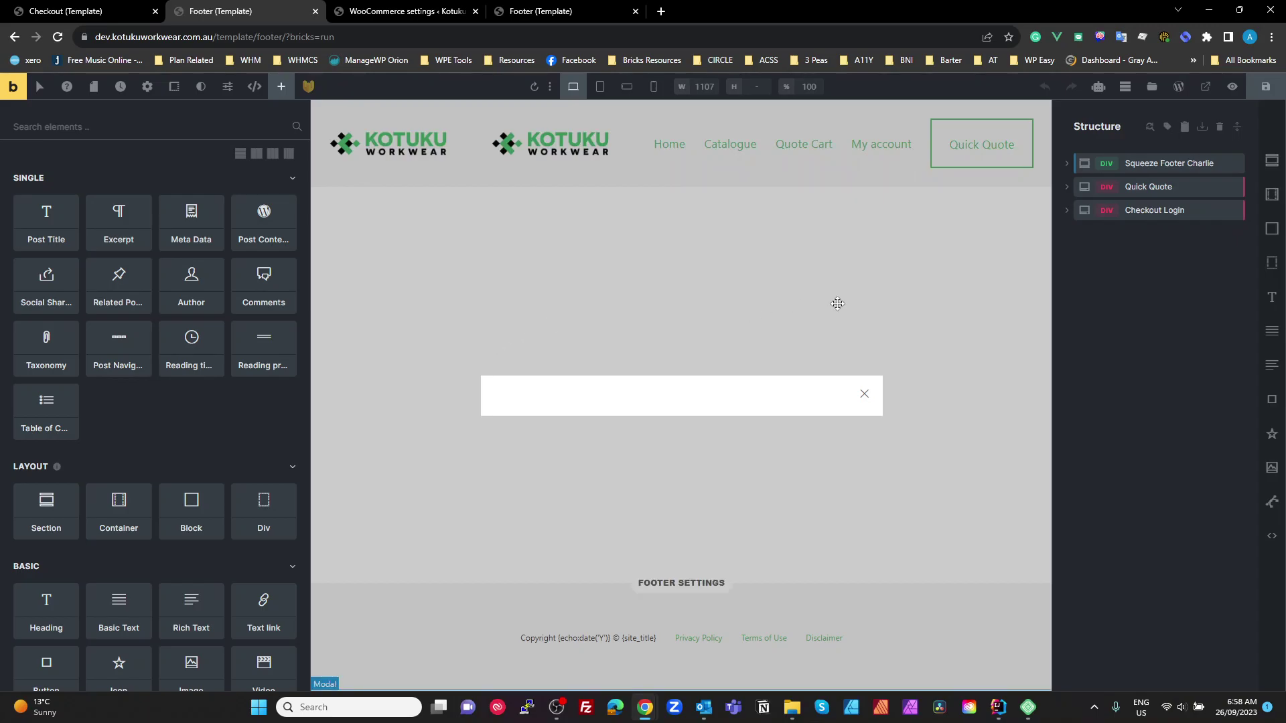
pyautogui.click(1163, 188)
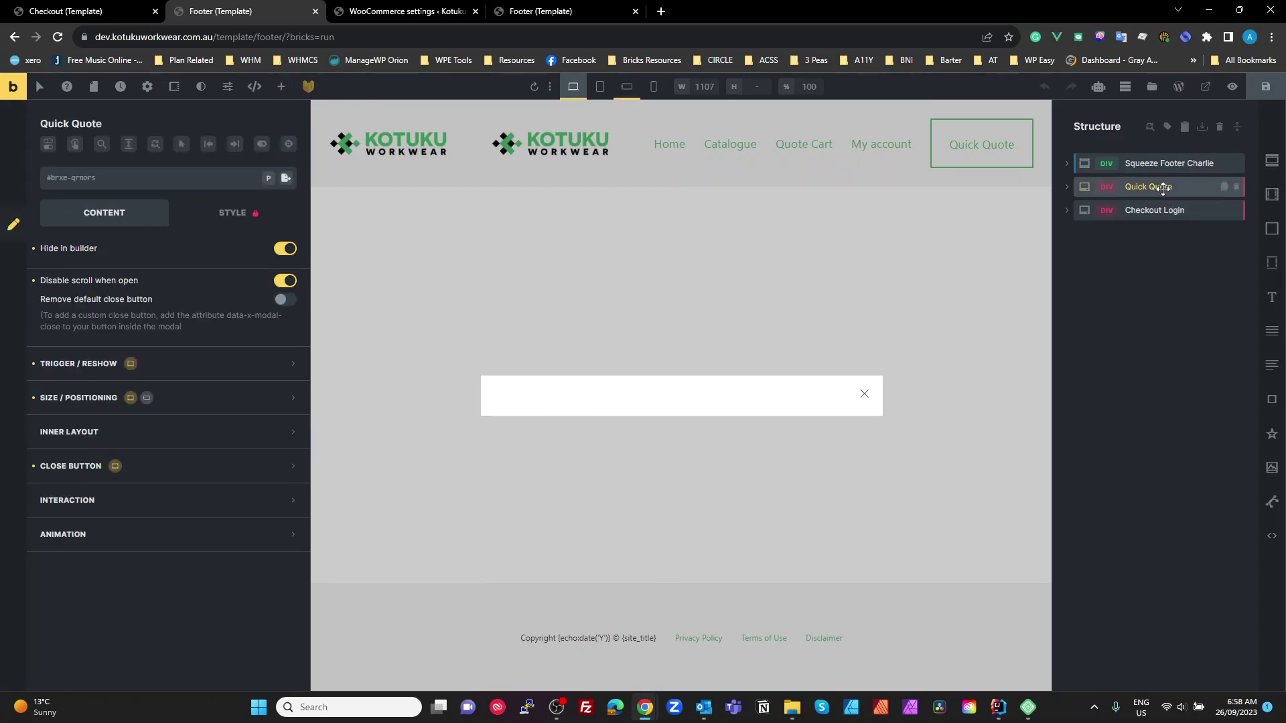
pyautogui.click(284, 249)
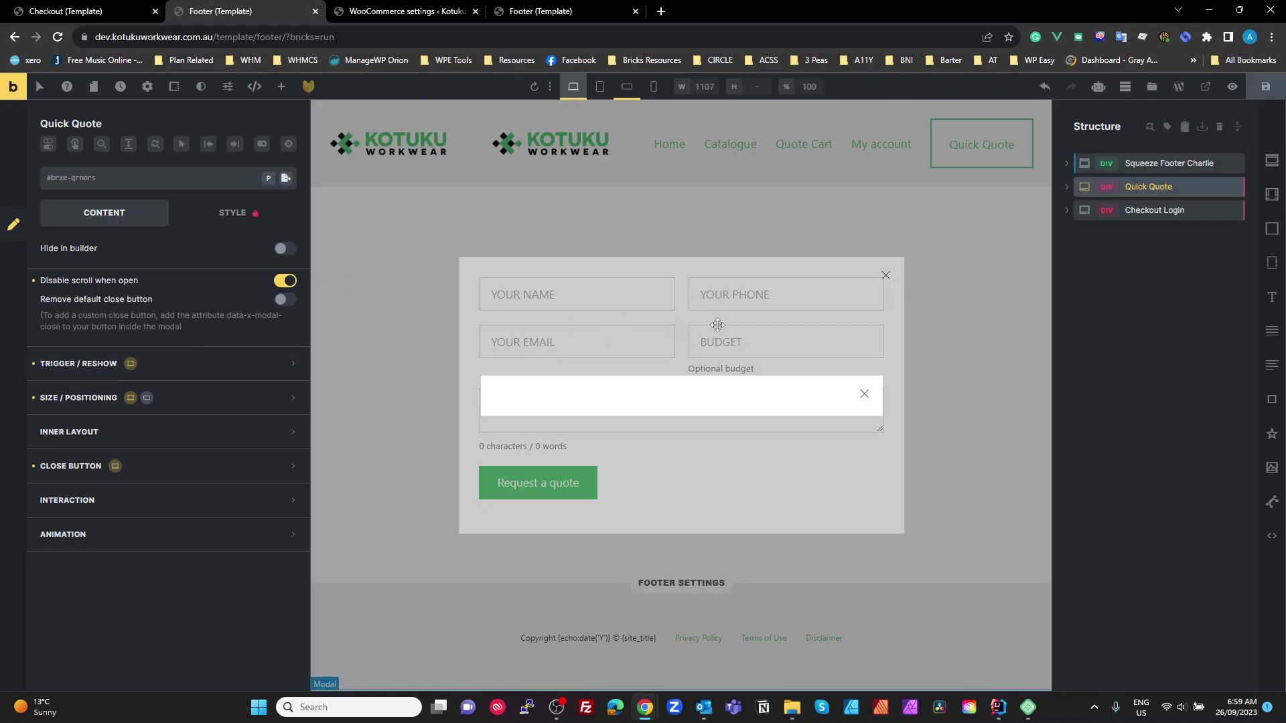
pyautogui.click(282, 250)
# Expand the Checkout Login and Quick Quote modals in Structure, then select Checkout Login for its trigger settings.
pyautogui.click(1114, 211)
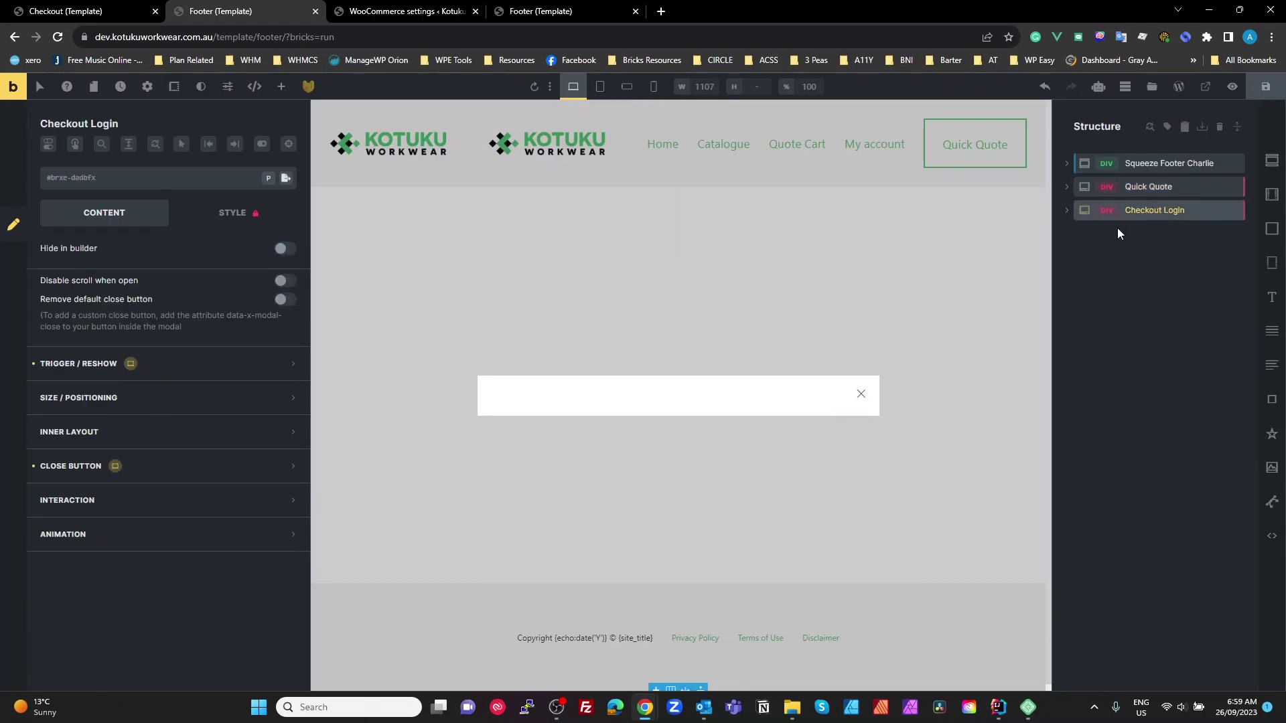
pyautogui.click(1068, 210)
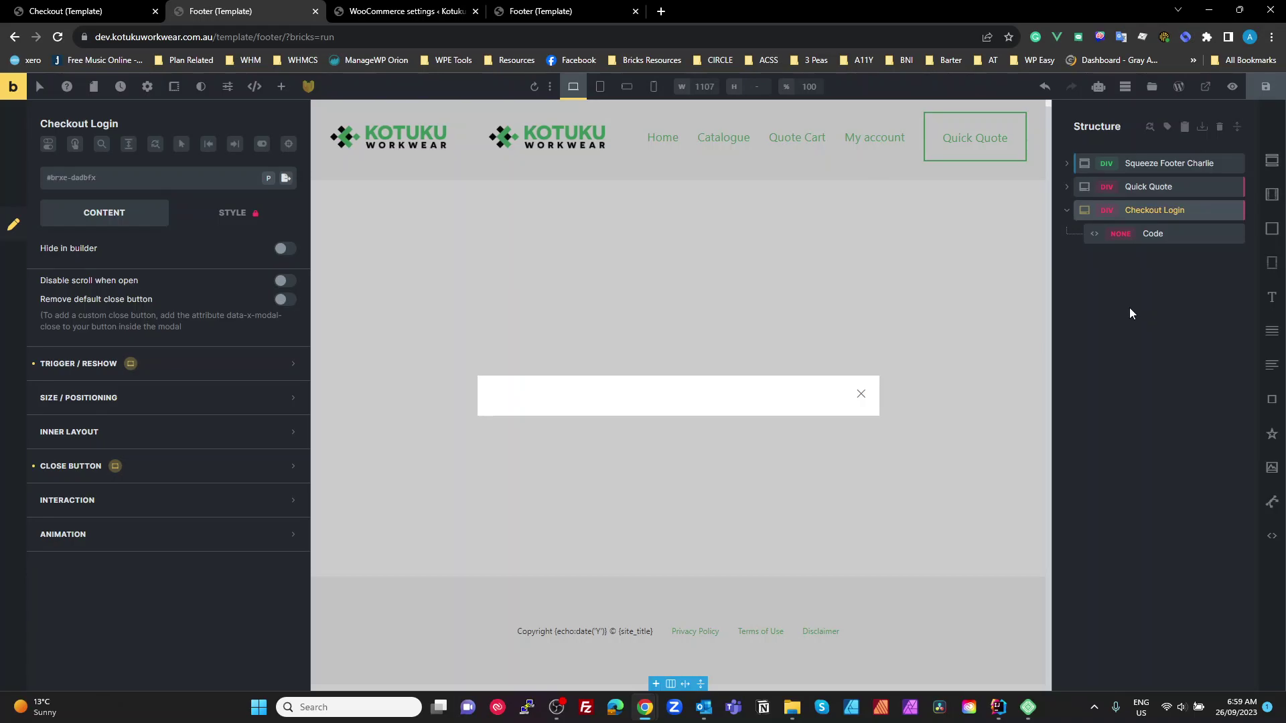
pyautogui.click(1125, 192)
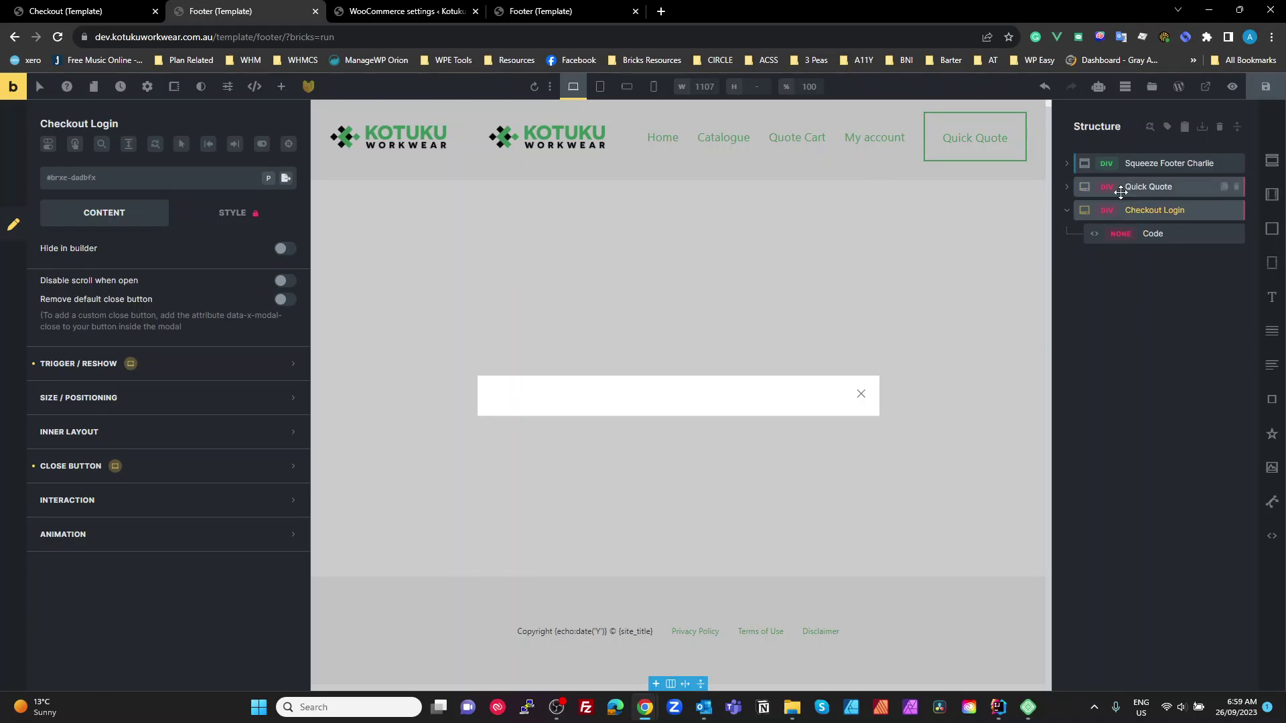
pyautogui.click(1067, 187)
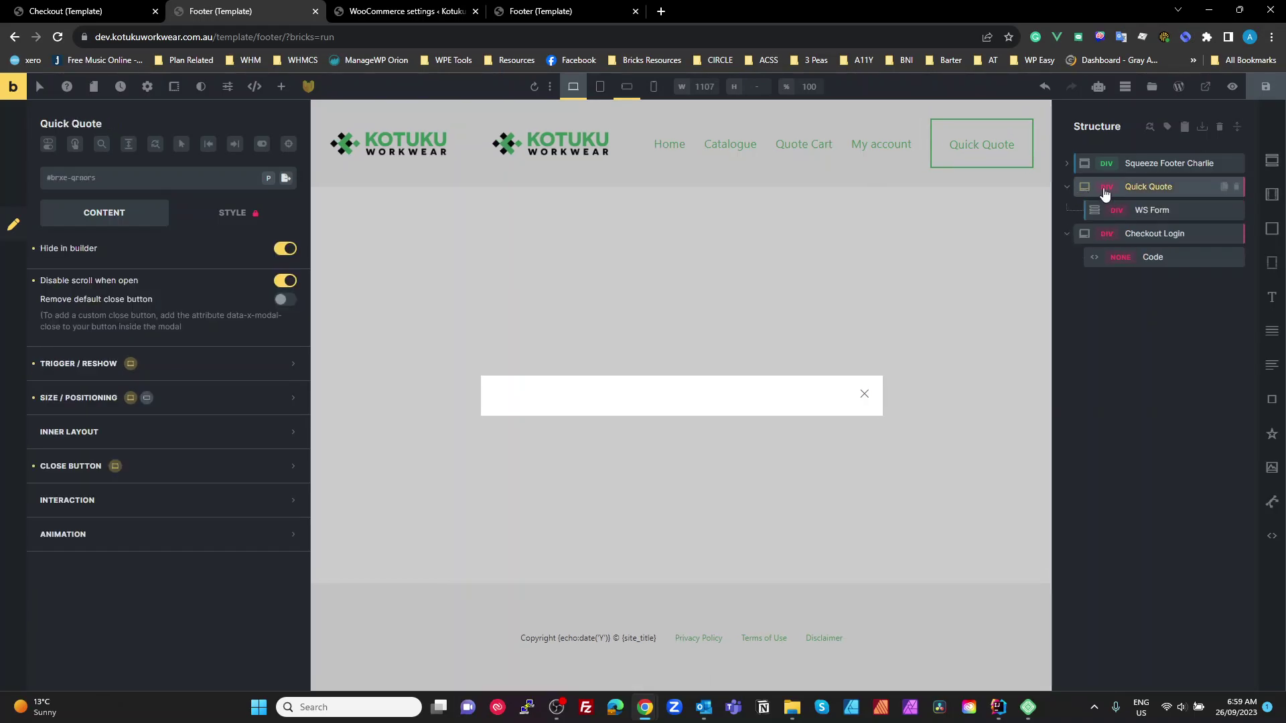
pyautogui.click(1141, 236)
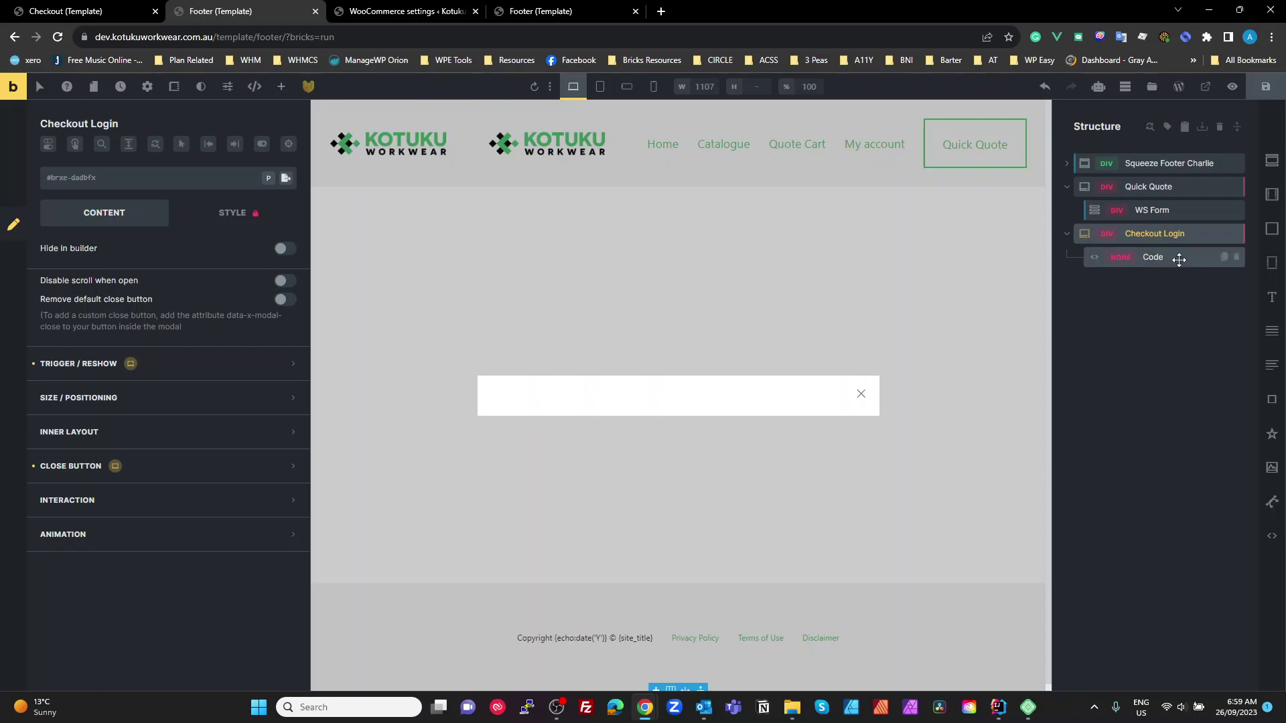
pyautogui.click(1149, 235)
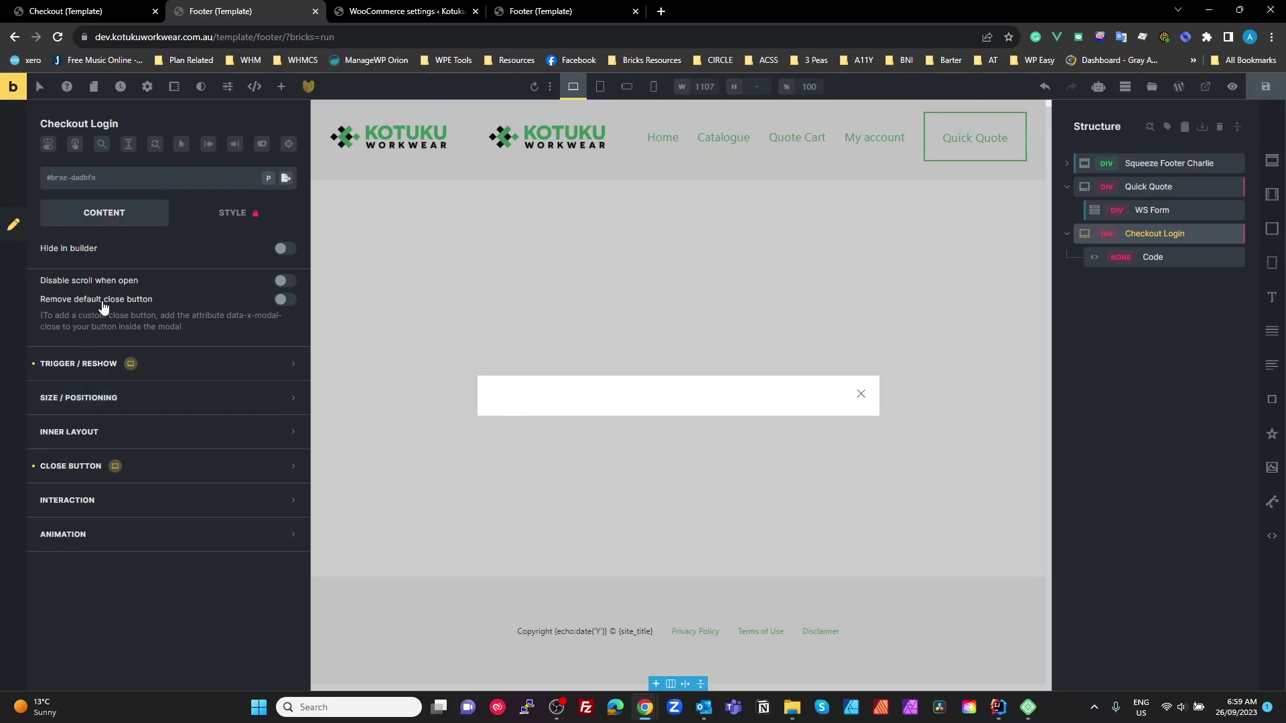
pyautogui.click(170, 370)
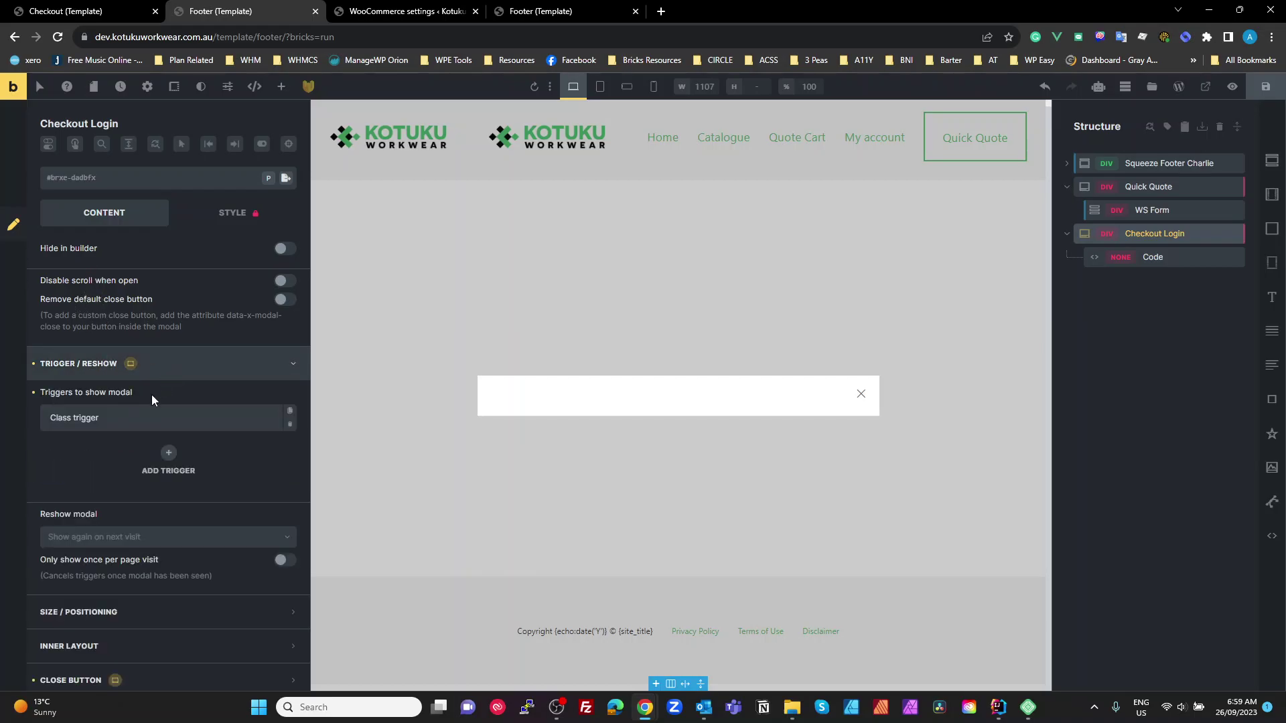
pyautogui.click(133, 419)
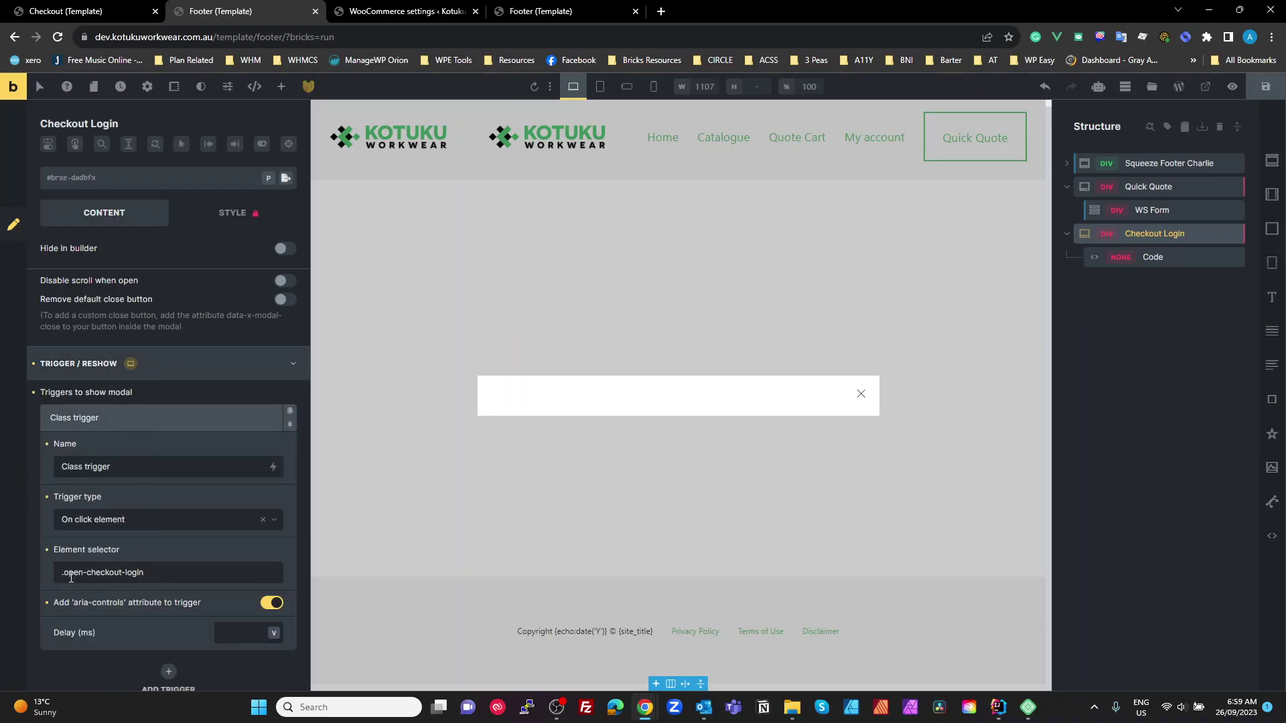
pyautogui.moveTo(71, 578); pyautogui.dragTo(190, 579)
pyautogui.hotkey('ctrl', 'c')
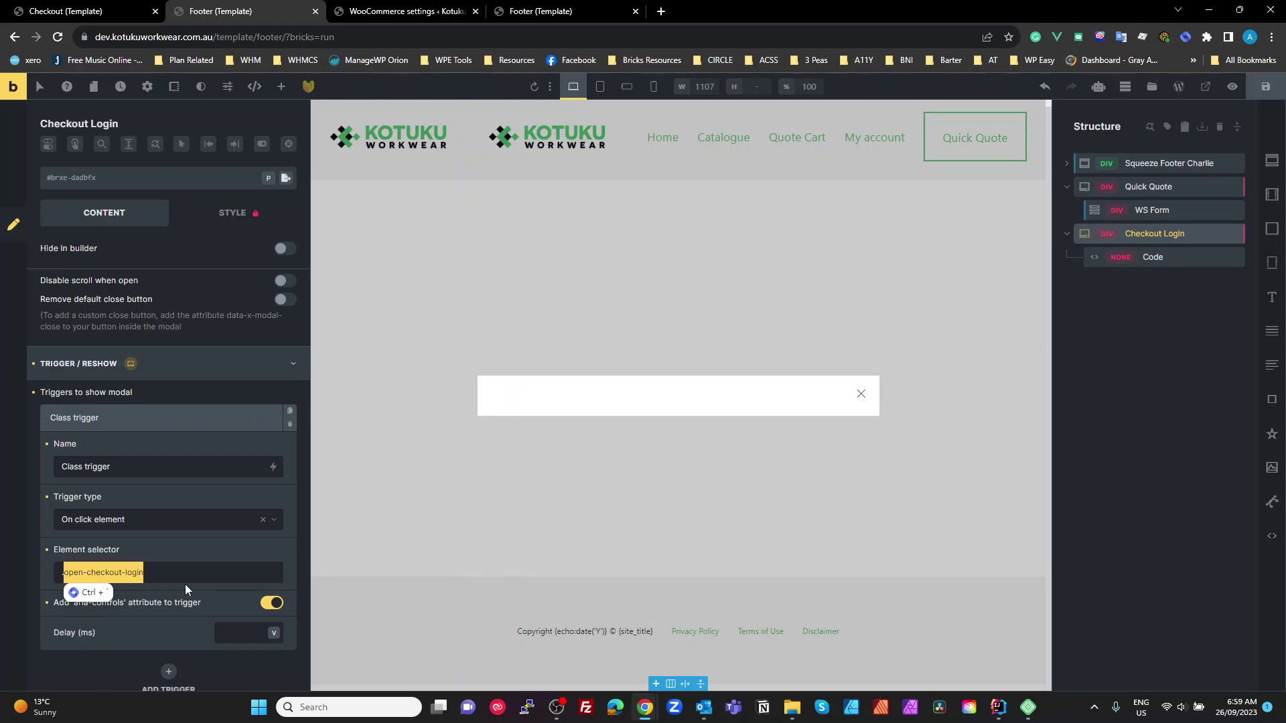
pyautogui.click(362, 12)
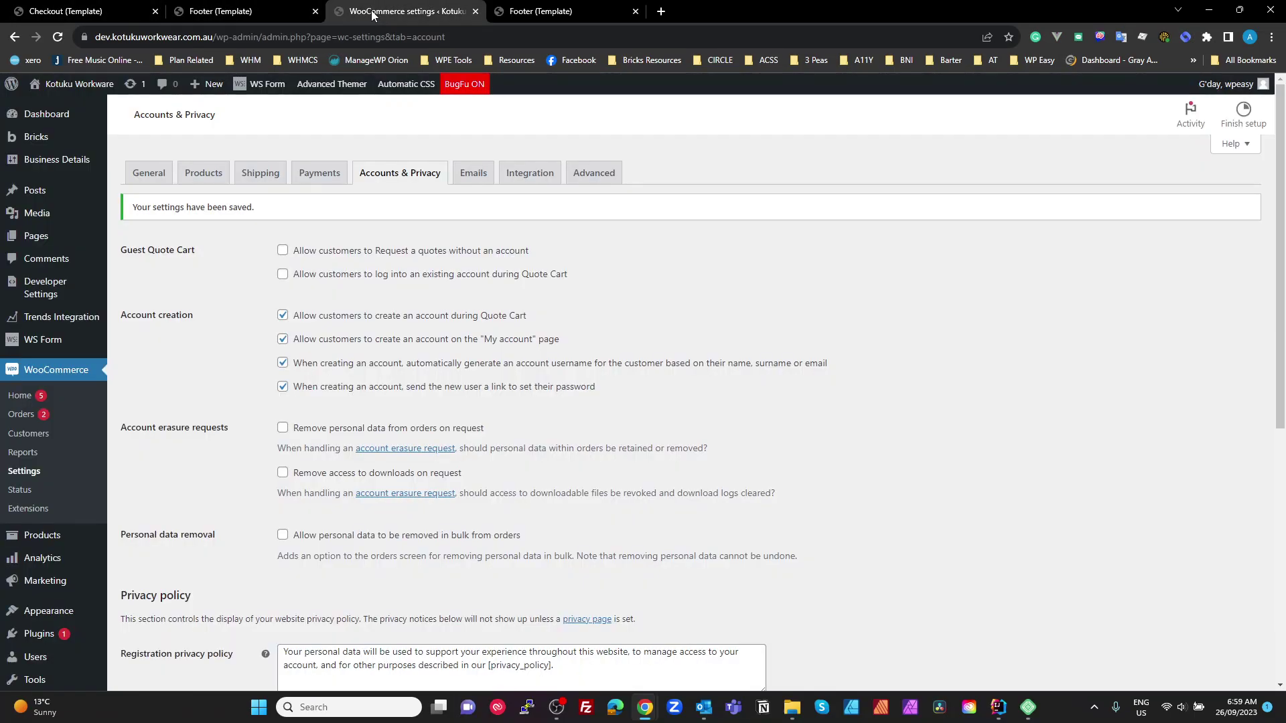
pyautogui.click(67, 8)
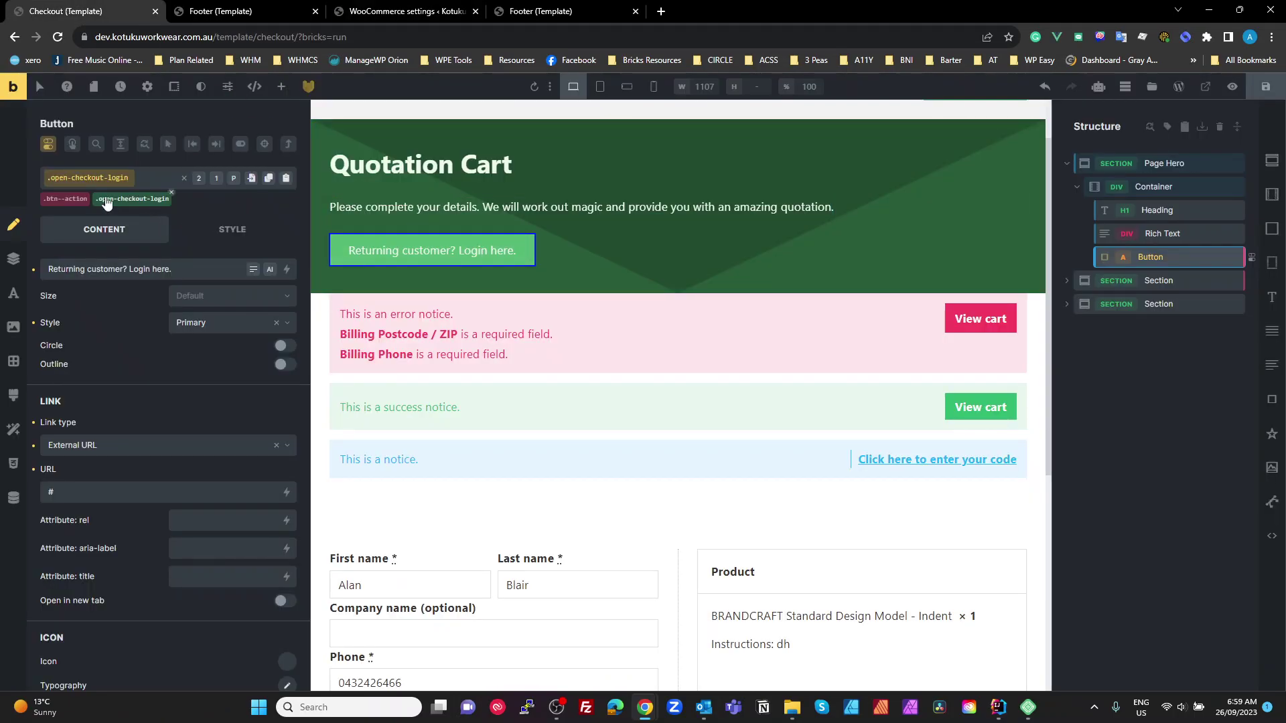
pyautogui.click(257, 11)
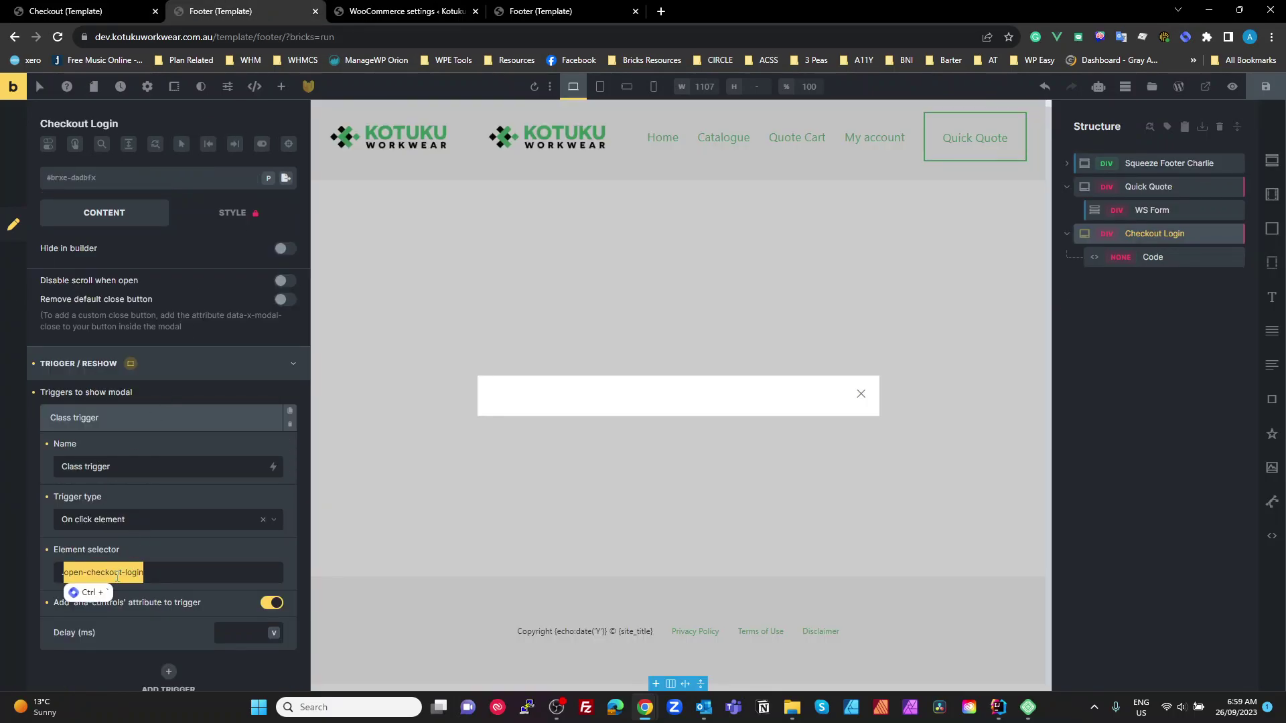
# Inspect the Code element's is_user_logged_in check, then view should_show_returning_customer in PhpStorm.
pyautogui.click(1145, 256)
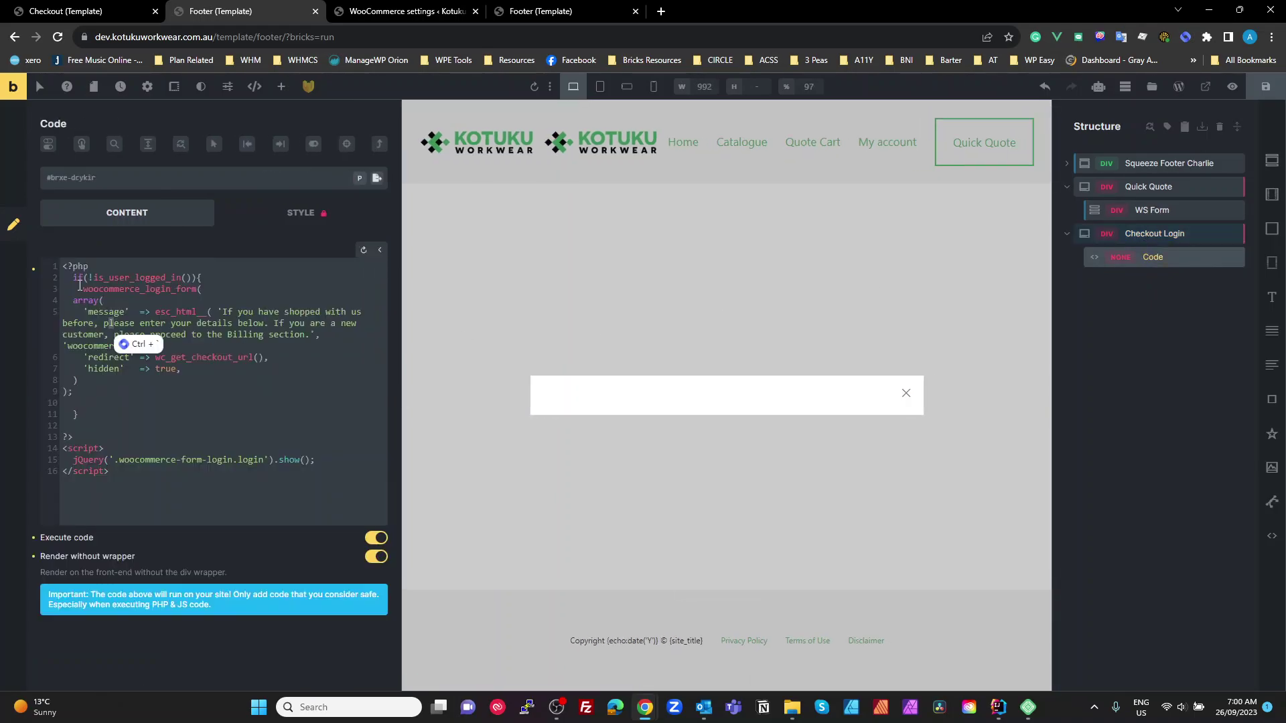
pyautogui.doubleClick(137, 277)
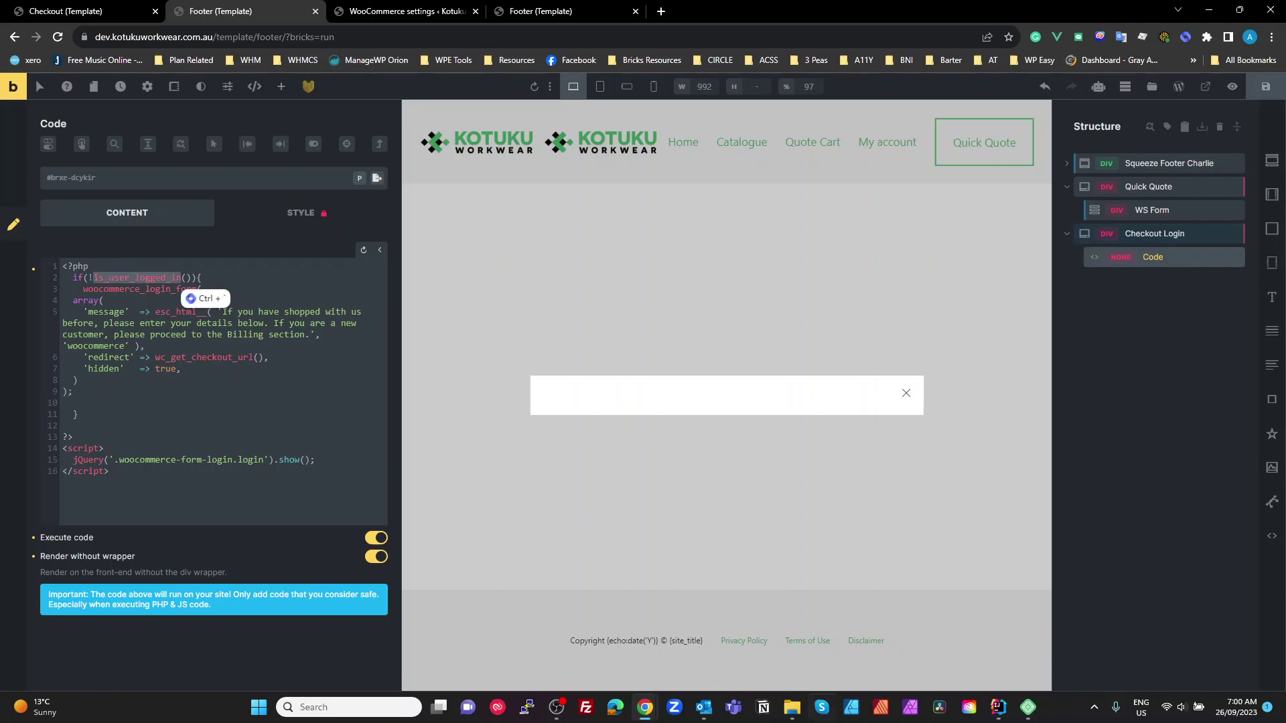
pyautogui.moveTo(999, 709)
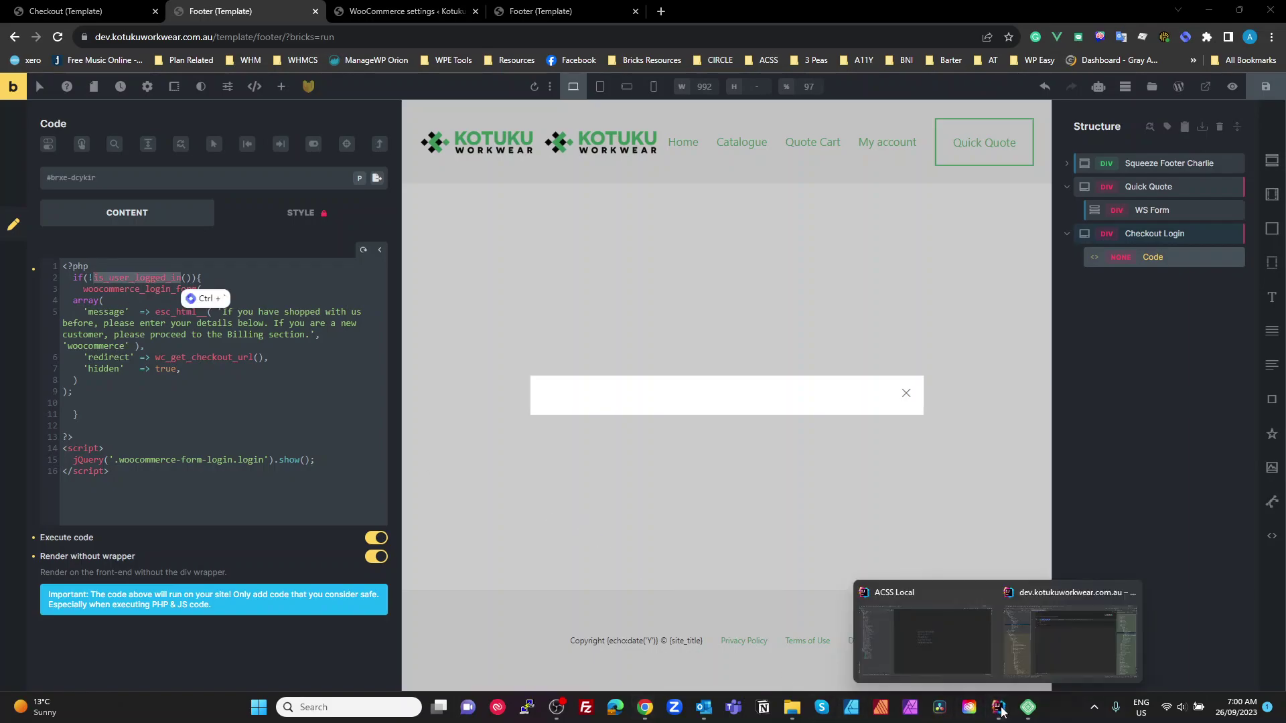
pyautogui.click(1064, 648)
# Open WooCommerce's templates/checkout/form-login.php from the PhpStorm Project tree.
pyautogui.scroll(-4, 164, 454)
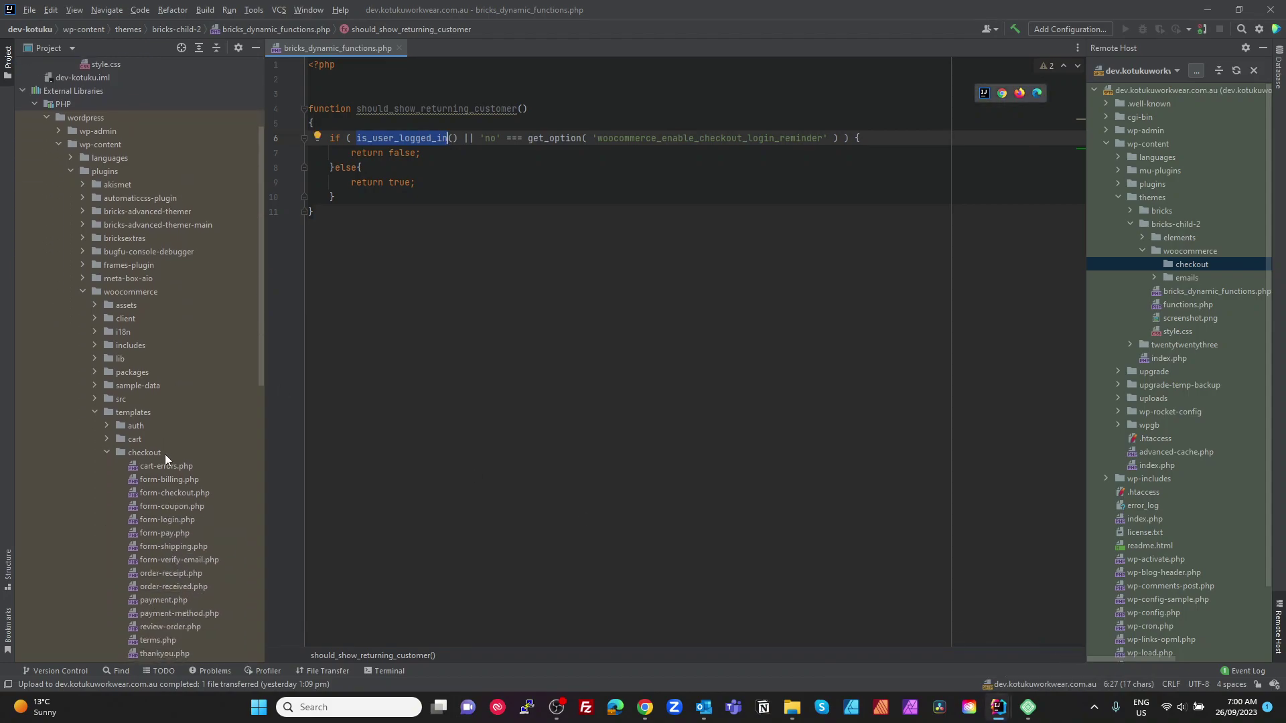
pyautogui.scroll(-2, 170, 466)
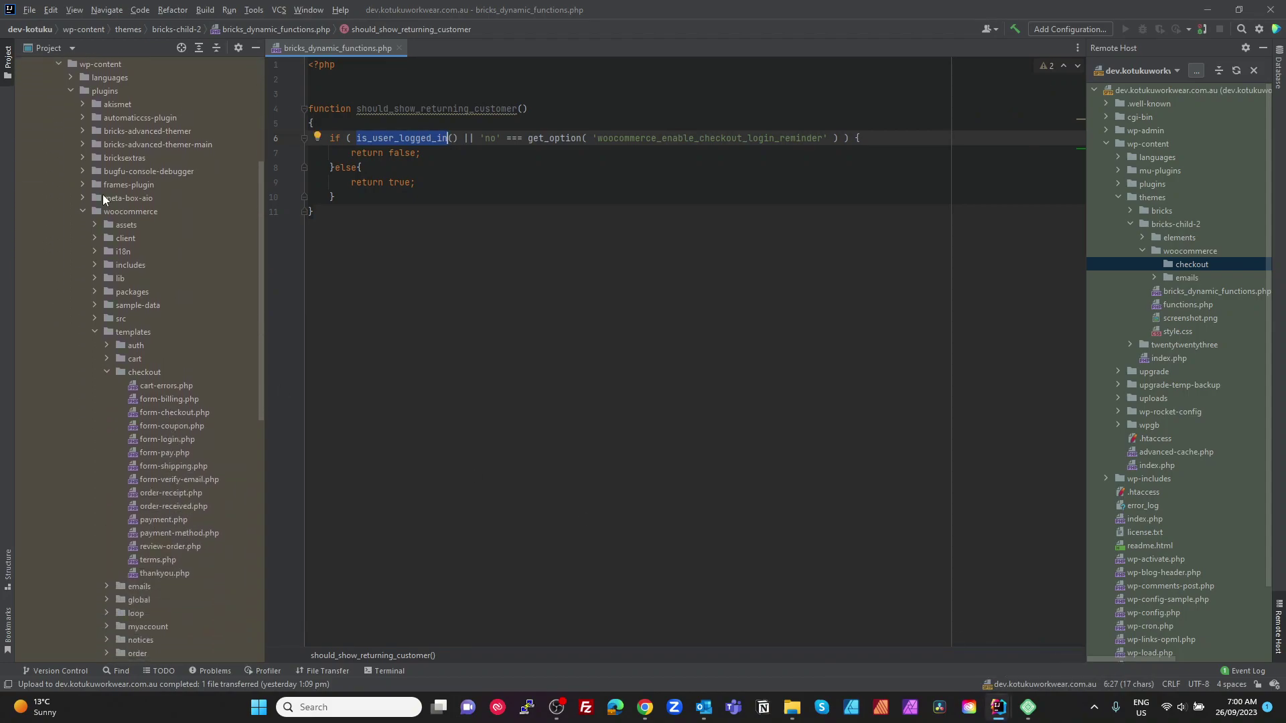
pyautogui.scroll(2, 110, 204)
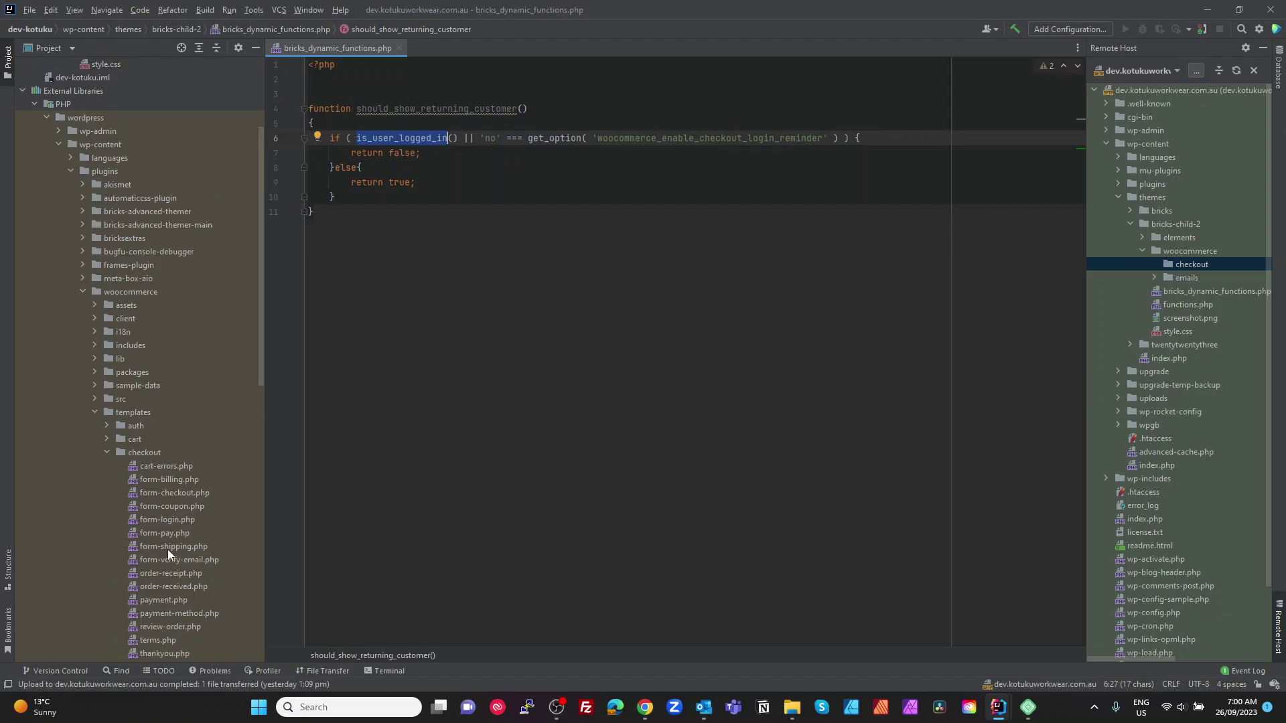
pyautogui.scroll(-2, 168, 549)
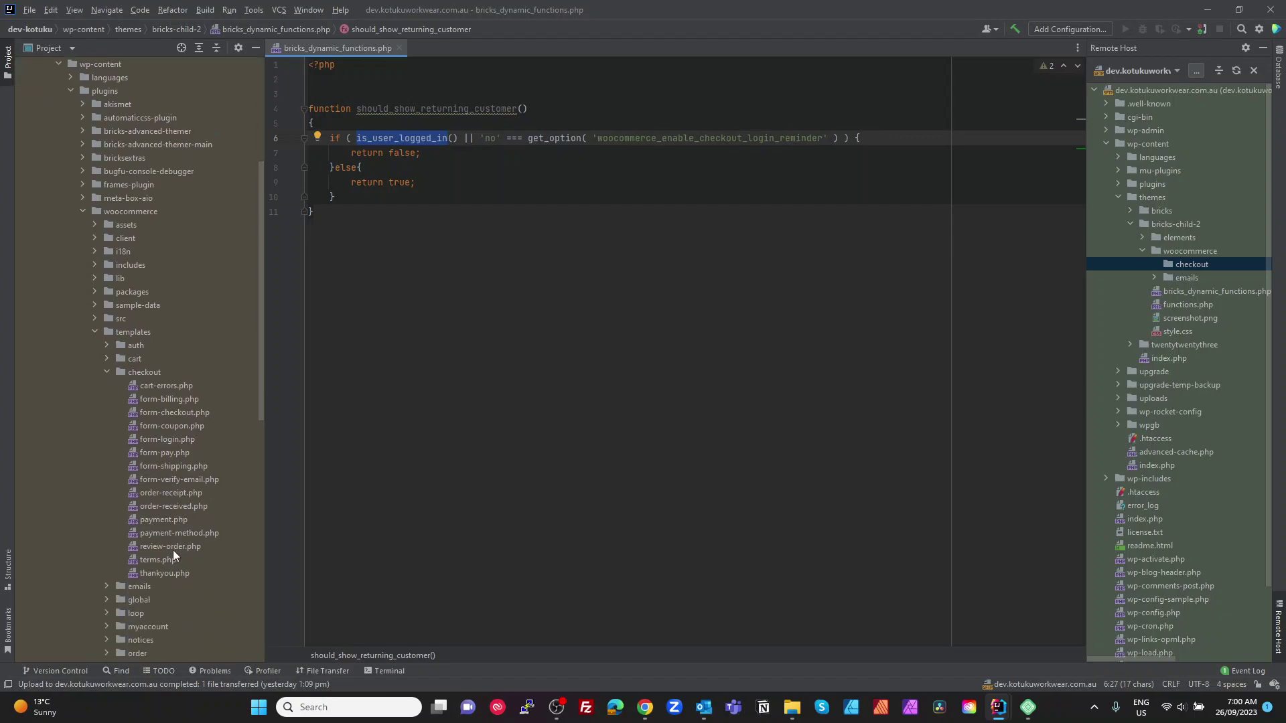
pyautogui.doubleClick(164, 435)
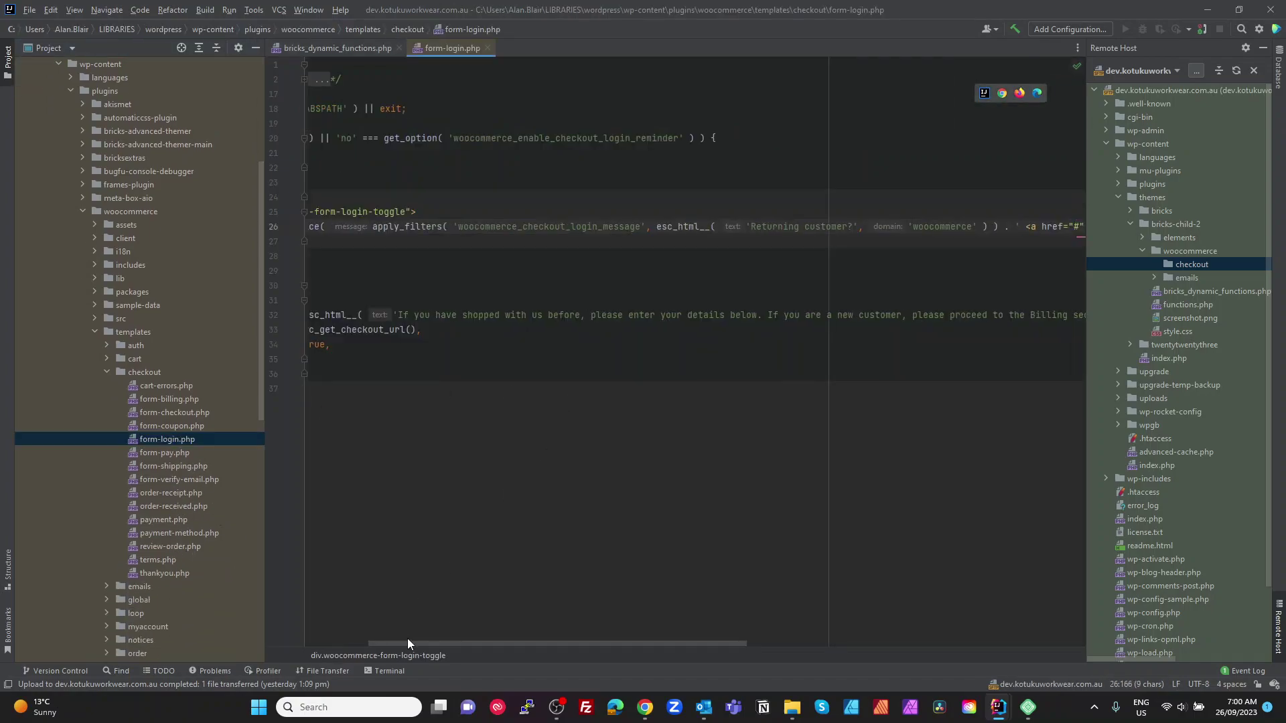
# Highlight the template's woocommerce_login_form call on lines 30–36.
pyautogui.moveTo(407, 642); pyautogui.dragTo(256, 613)
pyautogui.click(441, 373)
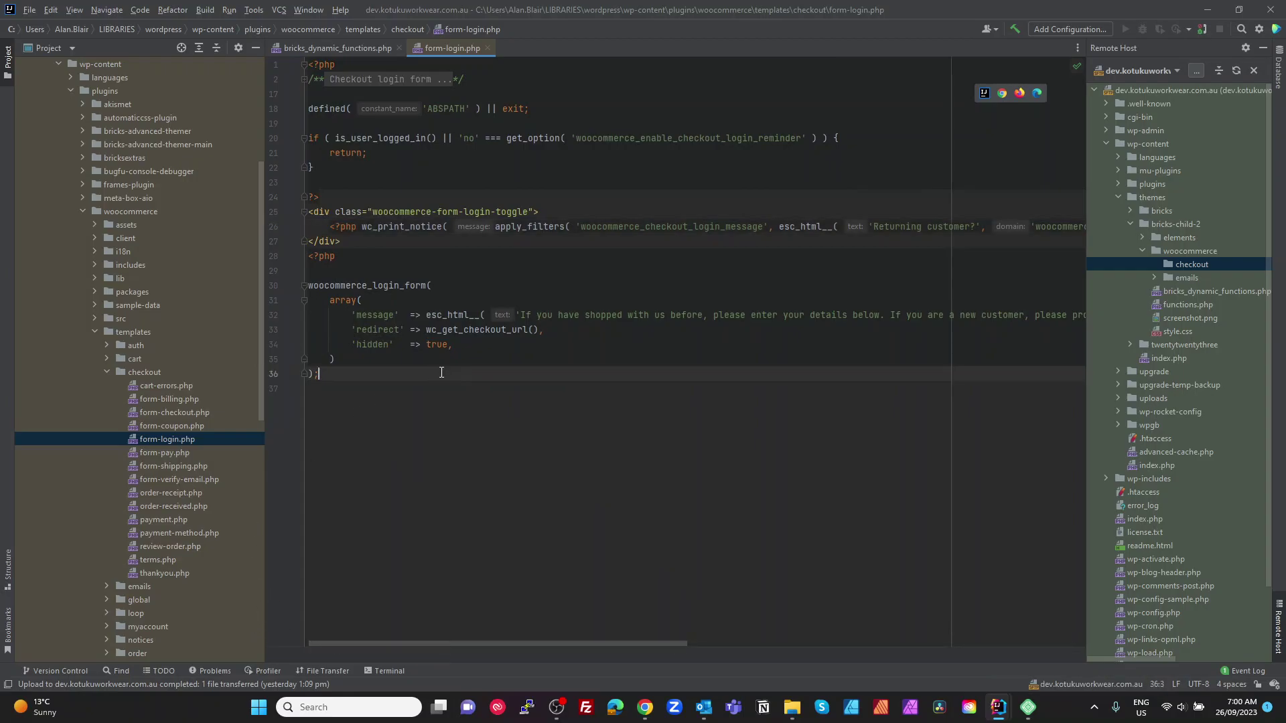
pyautogui.moveTo(307, 285); pyautogui.dragTo(372, 499)
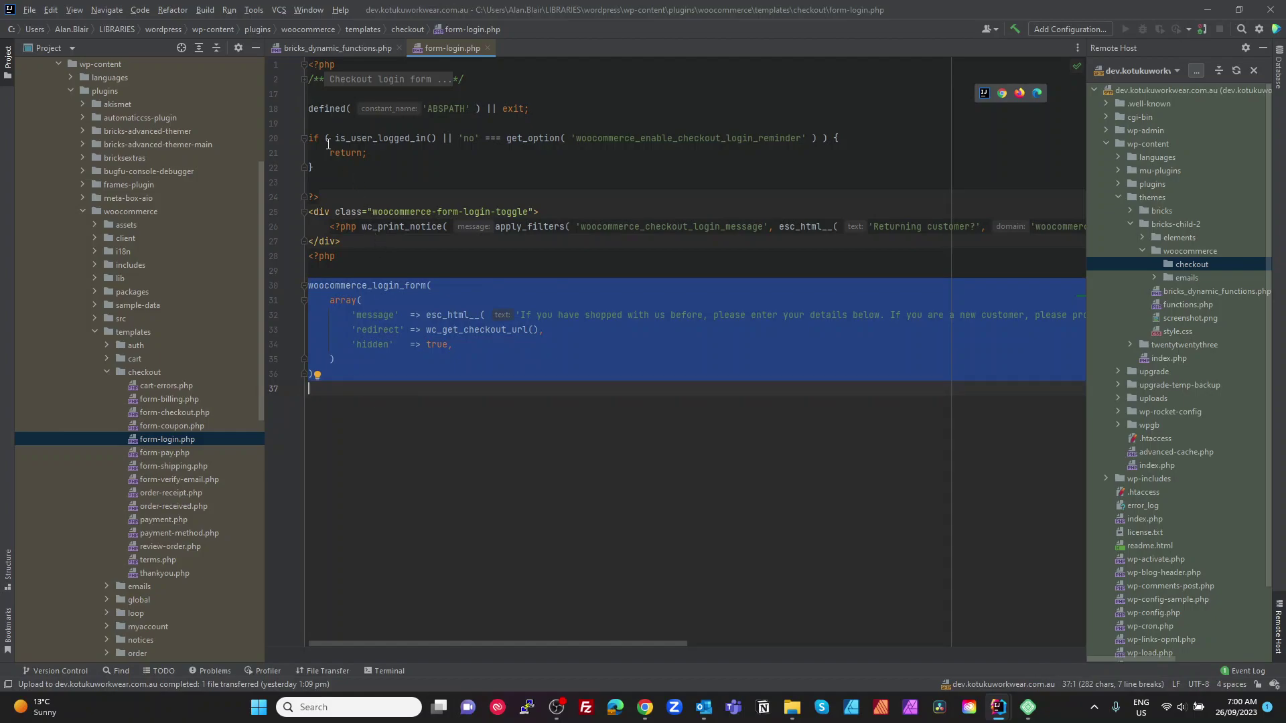
pyautogui.moveTo(348, 389); pyautogui.dragTo(302, 287)
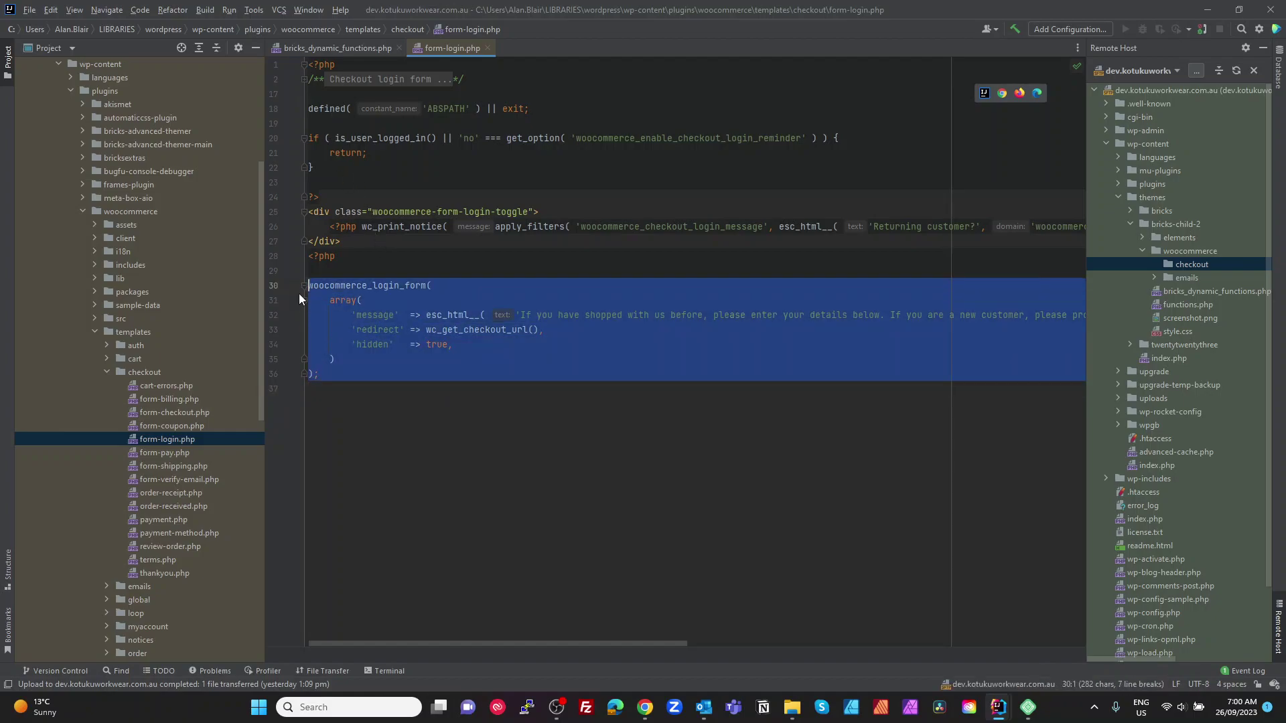
# Back in Bricks, review the Code element's is_user_logged_in login-form PHP and save the footer template.
pyautogui.hotkey('alt', 'Tab')
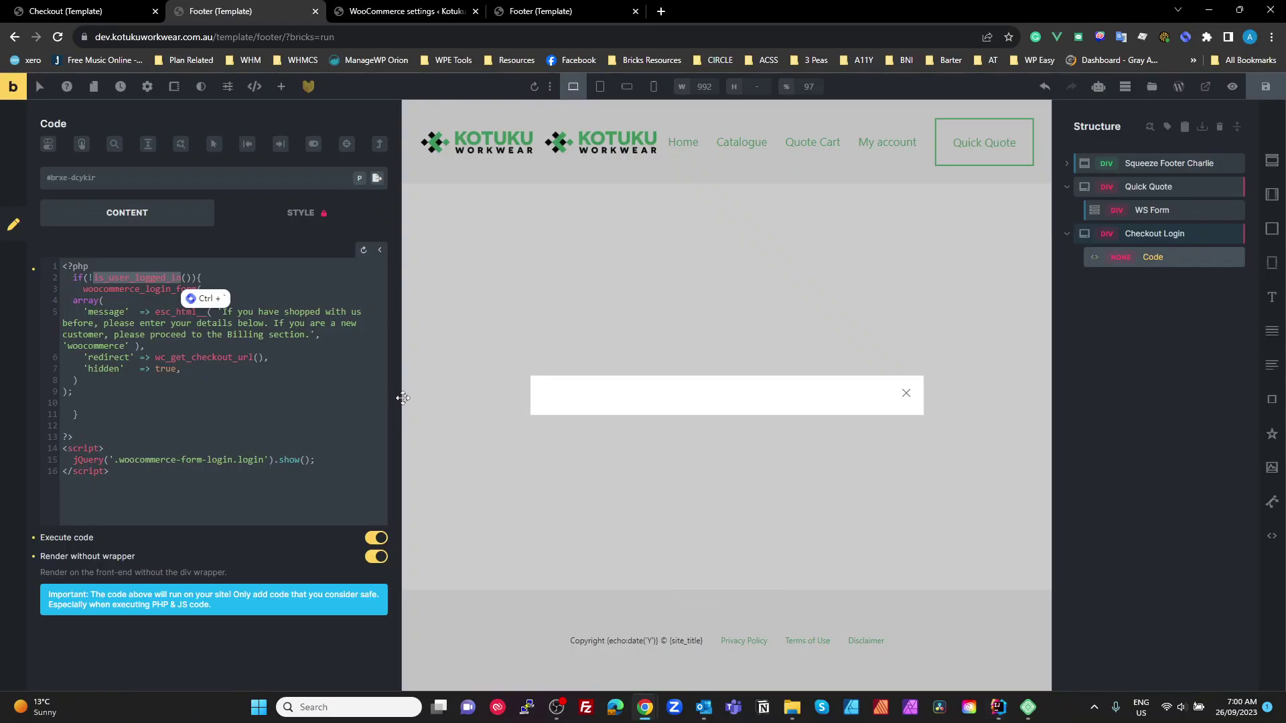
pyautogui.moveTo(84, 289); pyautogui.dragTo(67, 402)
pyautogui.doubleClick(111, 278)
pyautogui.click(104, 277)
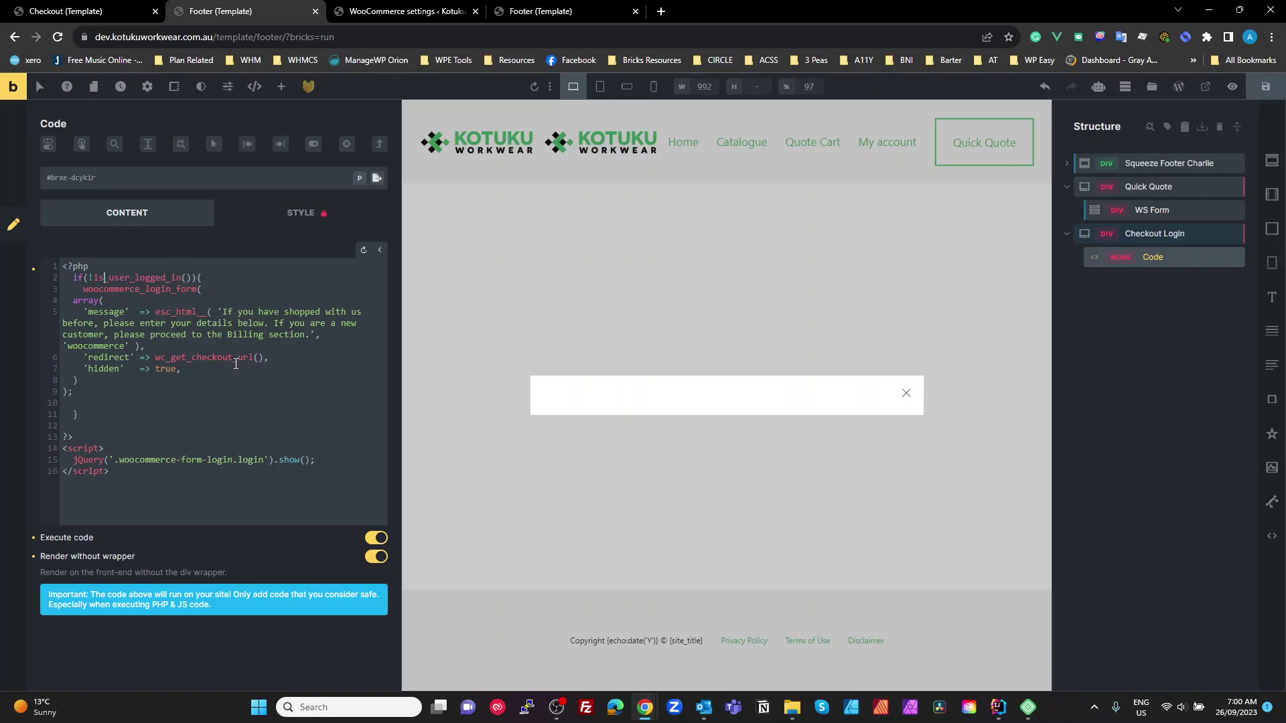
pyautogui.click(150, 416)
pyautogui.hotkey('ctrl', 's')
# Review the script revealing .woocommerce-form-login.login, then select the Checkout Login modal.
pyautogui.click(99, 448)
pyautogui.click(162, 486)
pyautogui.moveTo(265, 461); pyautogui.dragTo(114, 461)
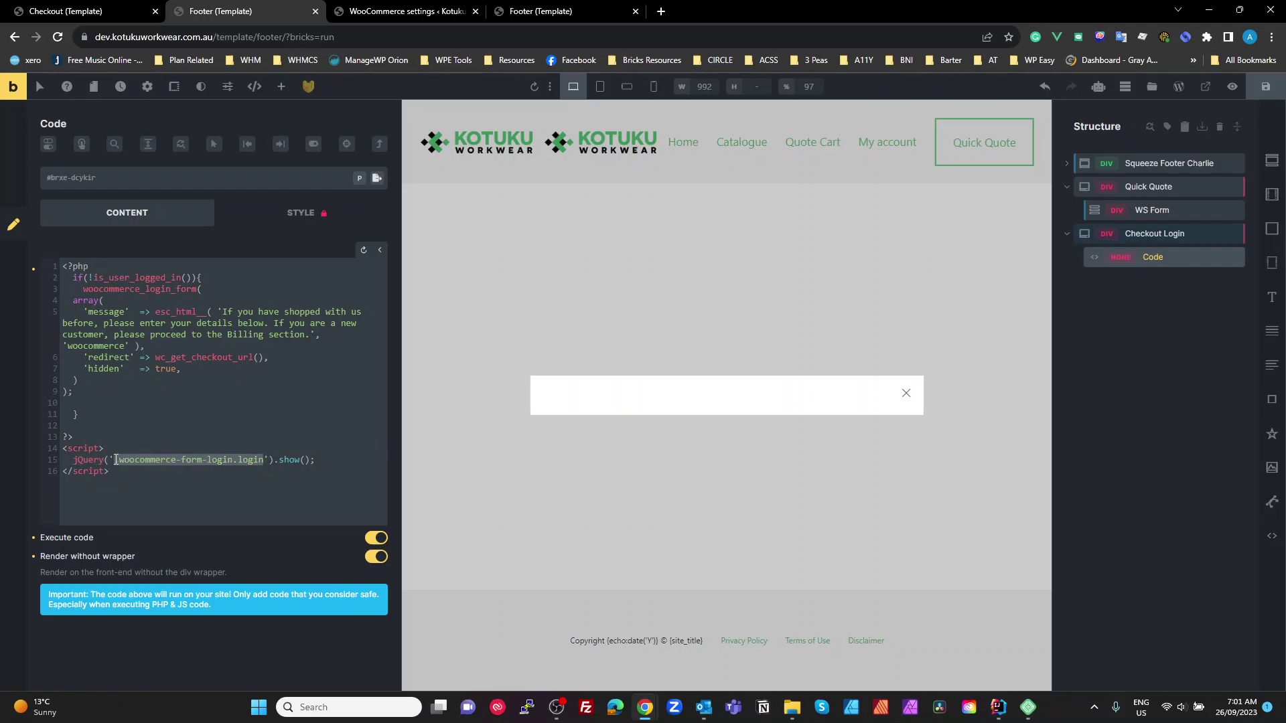
pyautogui.click(302, 459)
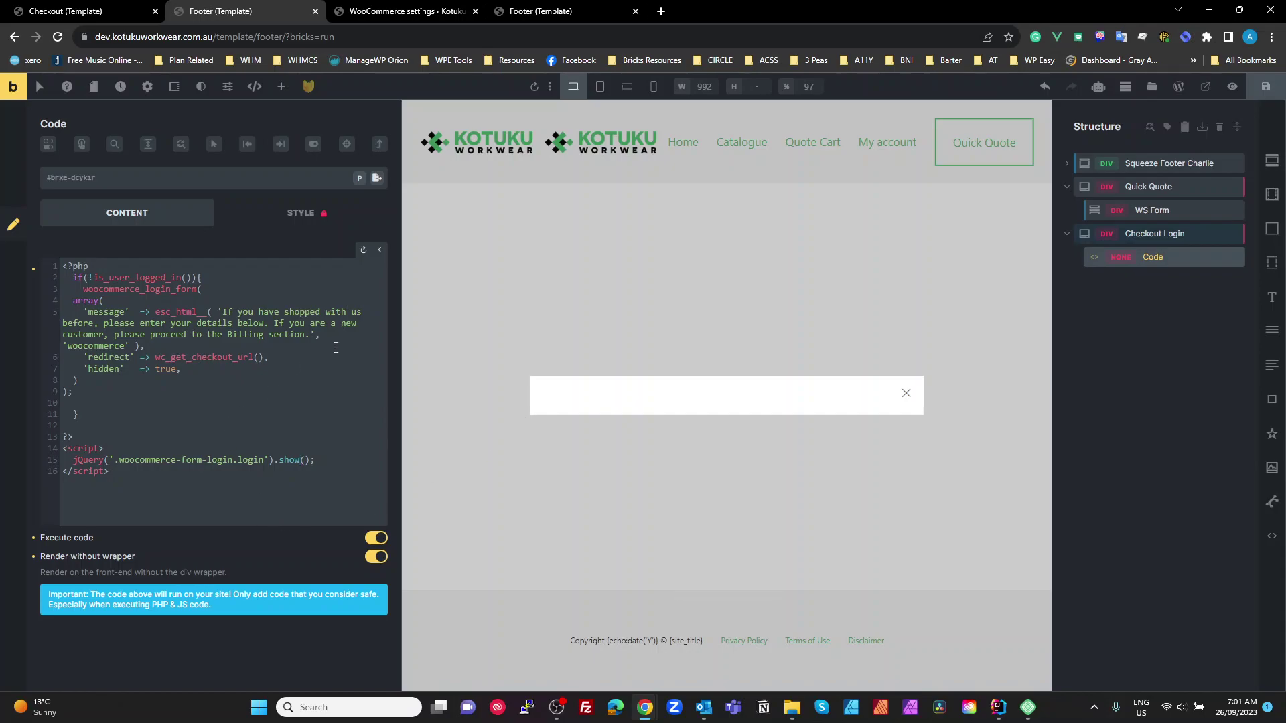
pyautogui.click(1137, 236)
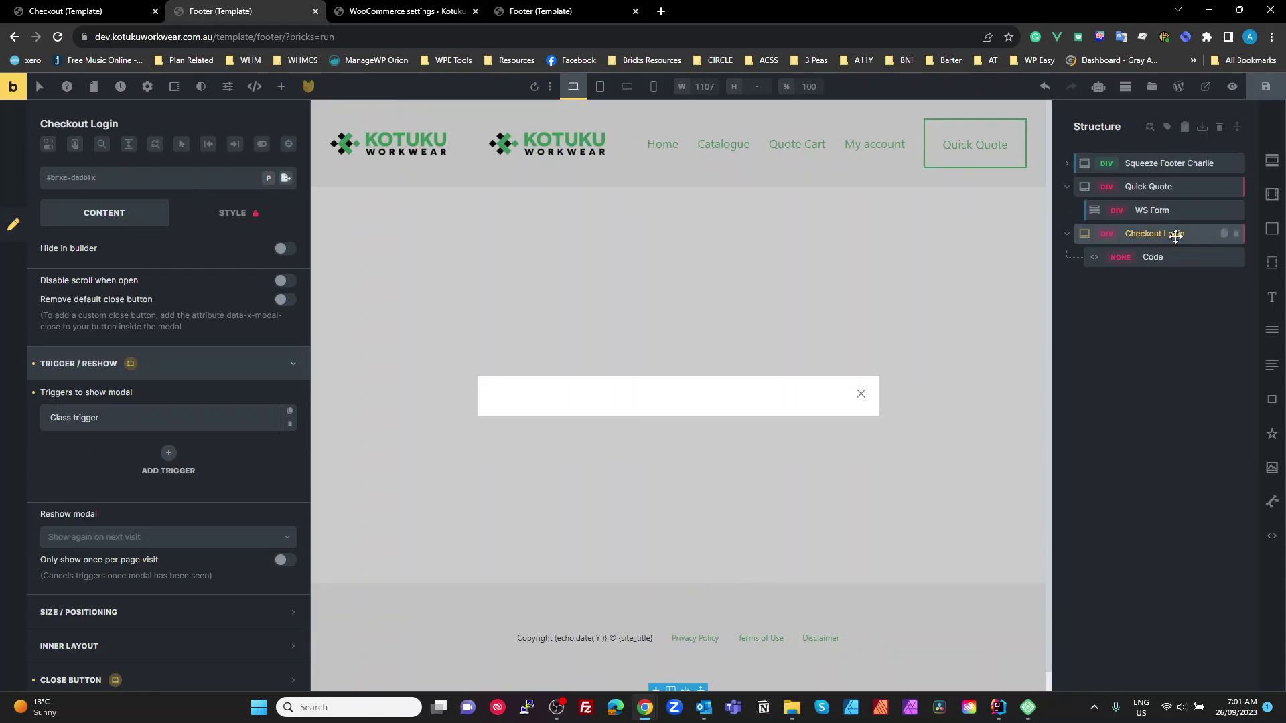
pyautogui.click(93, 11)
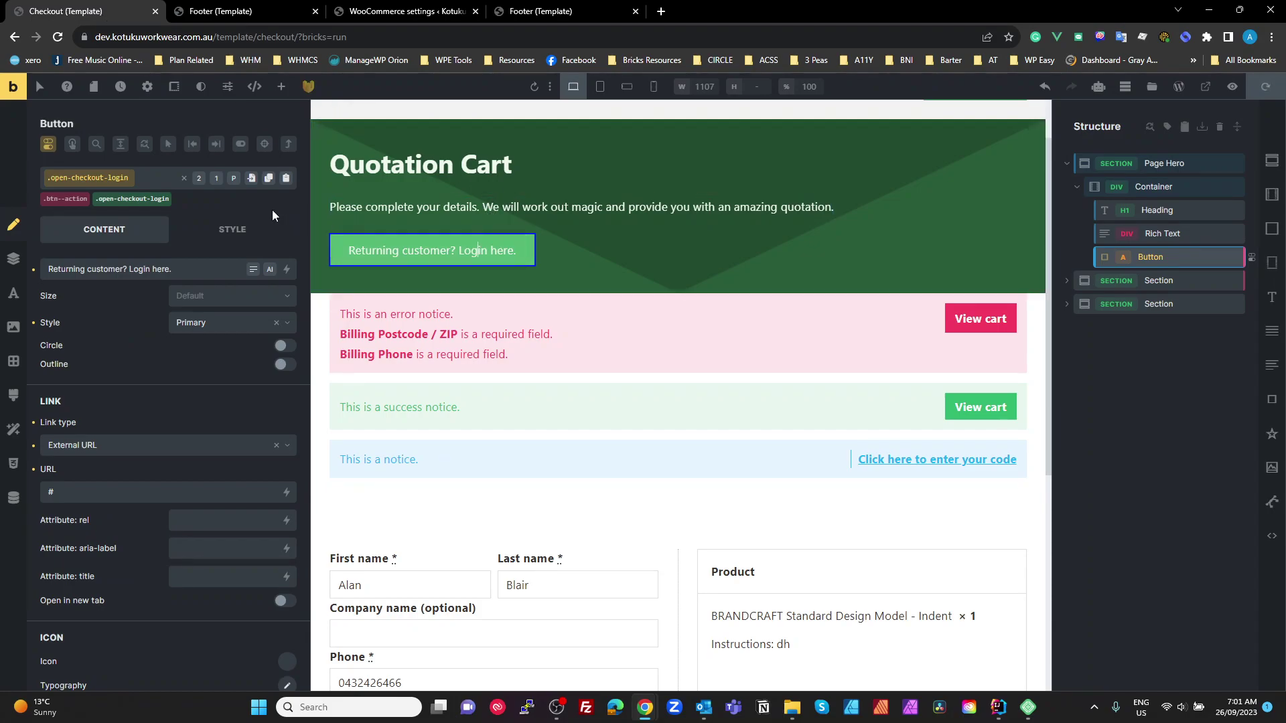
pyautogui.click(1251, 257)
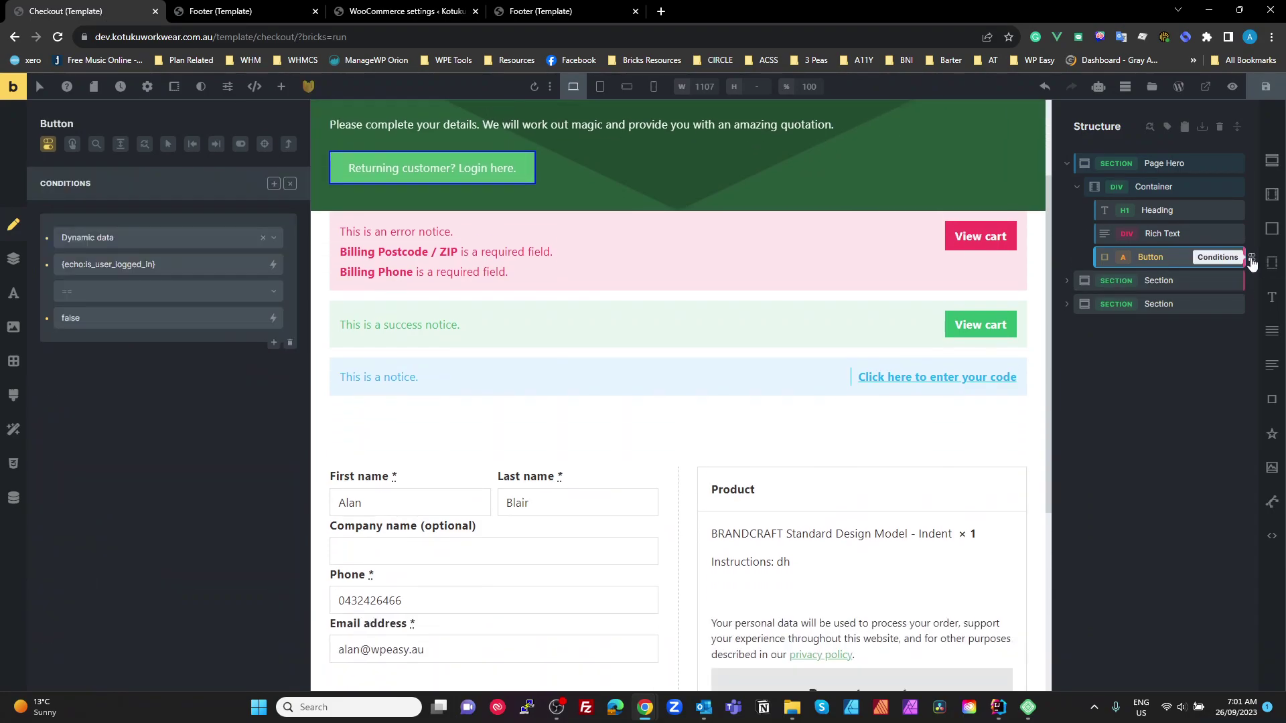
pyautogui.moveTo(157, 265); pyautogui.dragTo(35, 267)
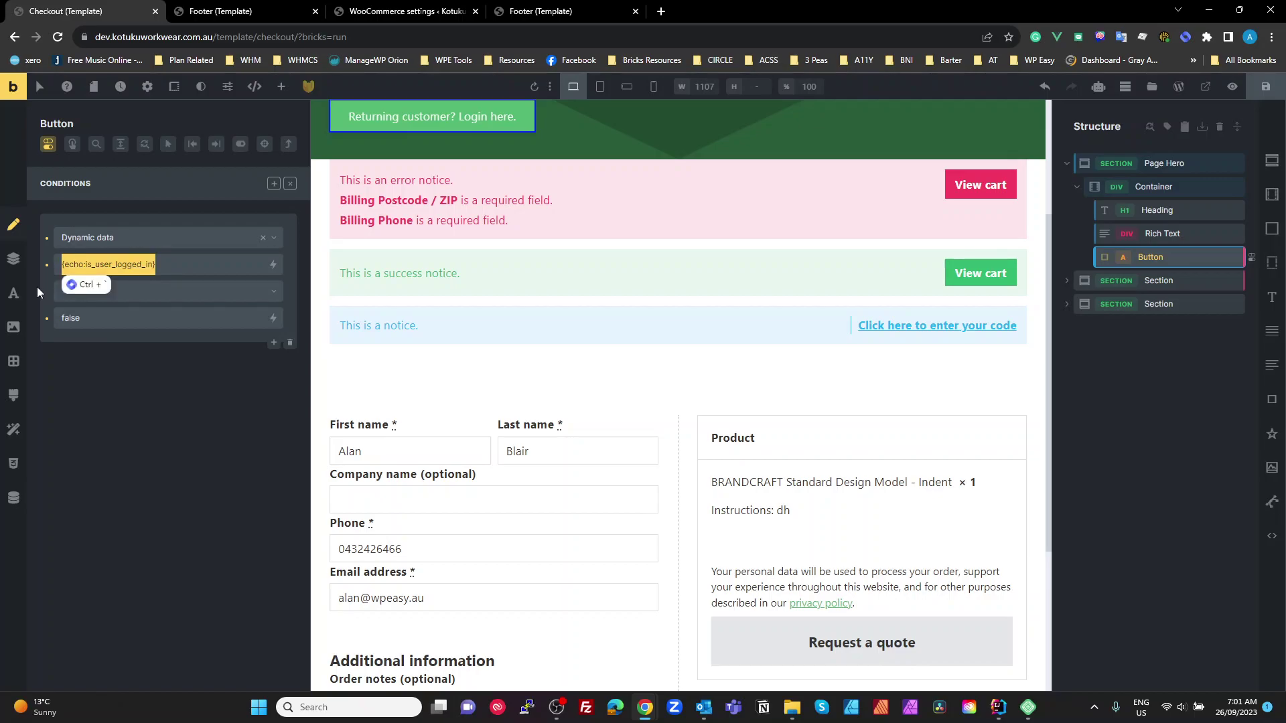
pyautogui.click(221, 12)
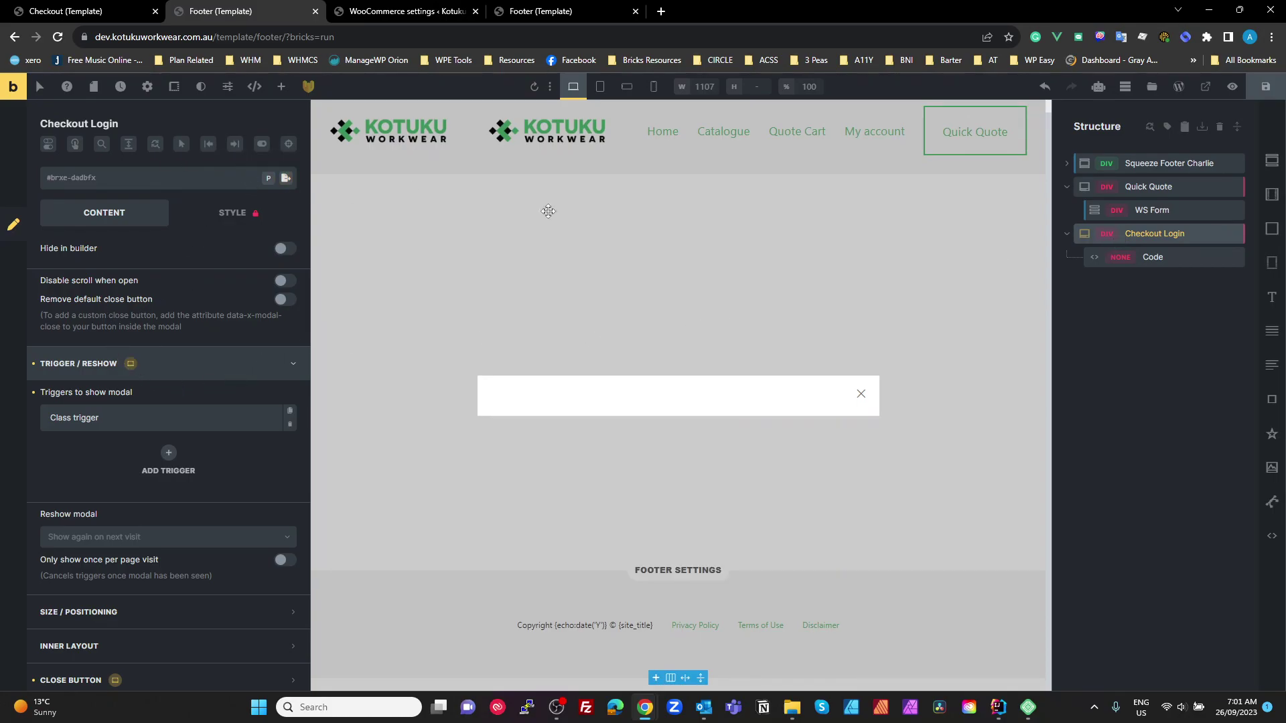
# Add an interaction to Checkout Login, browse its trigger list, then delete the unused interaction.
pyautogui.click(75, 145)
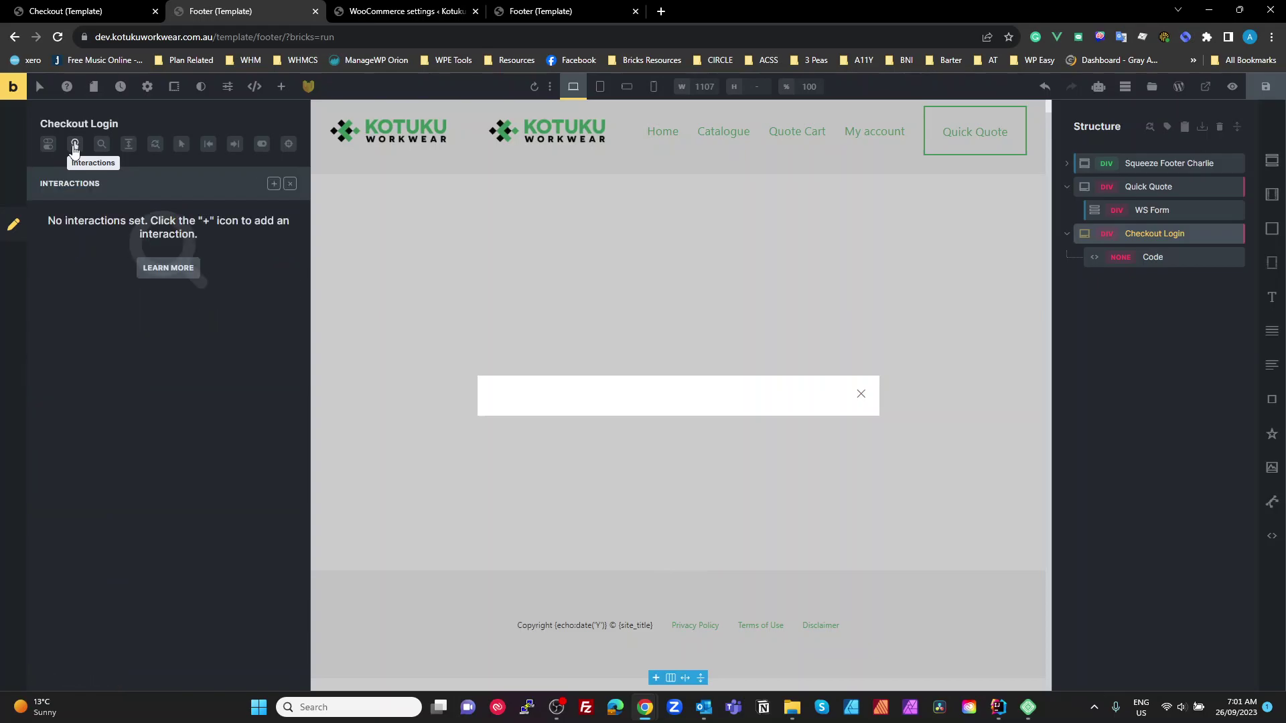
pyautogui.click(273, 184)
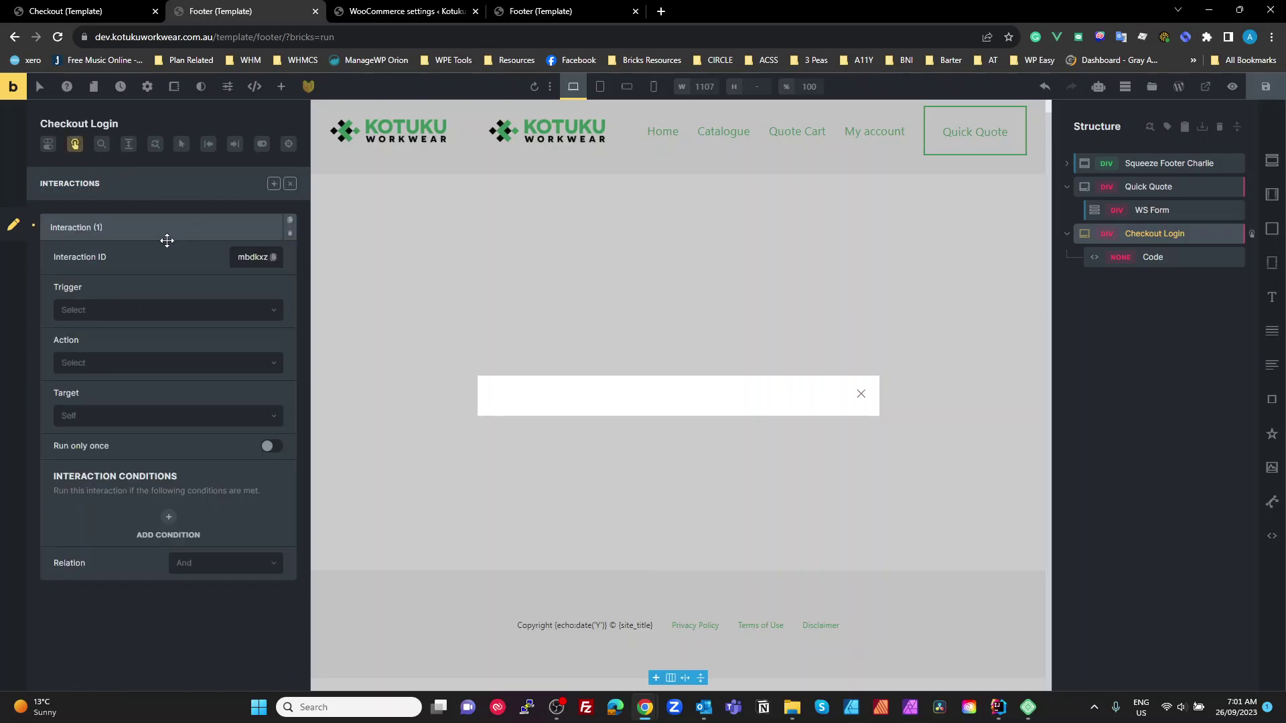
pyautogui.click(158, 312)
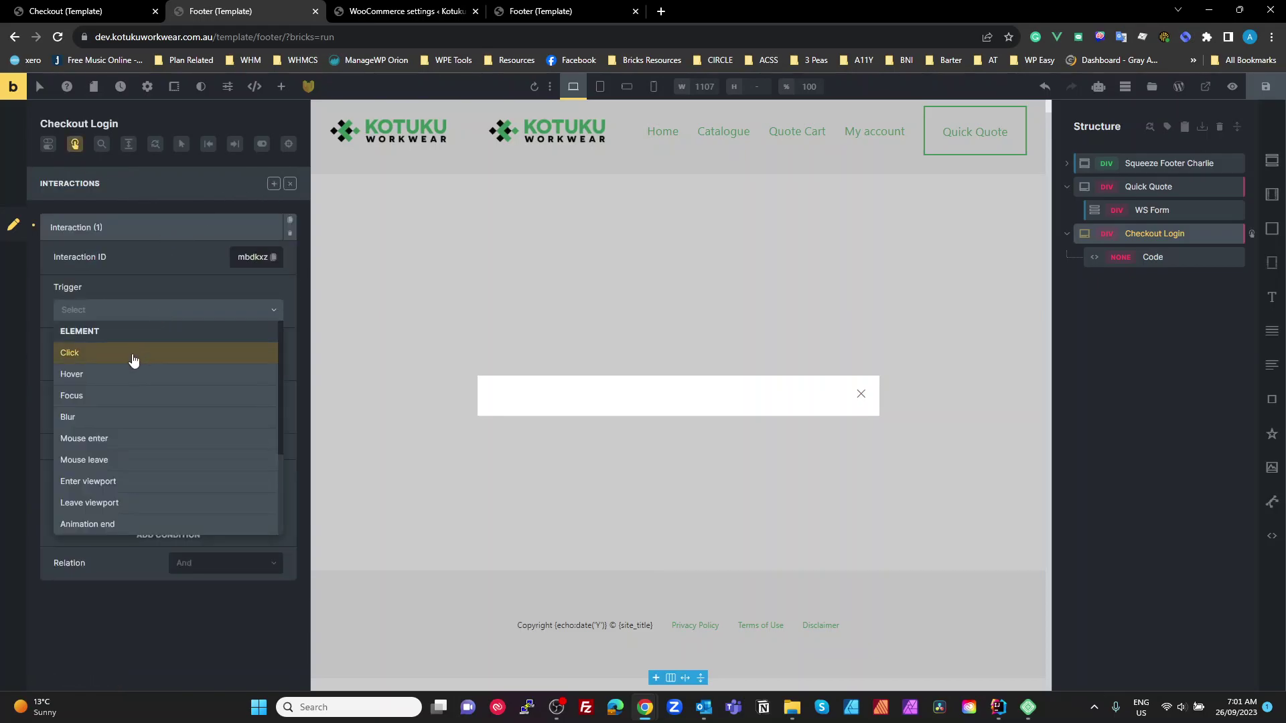
pyautogui.click(132, 317)
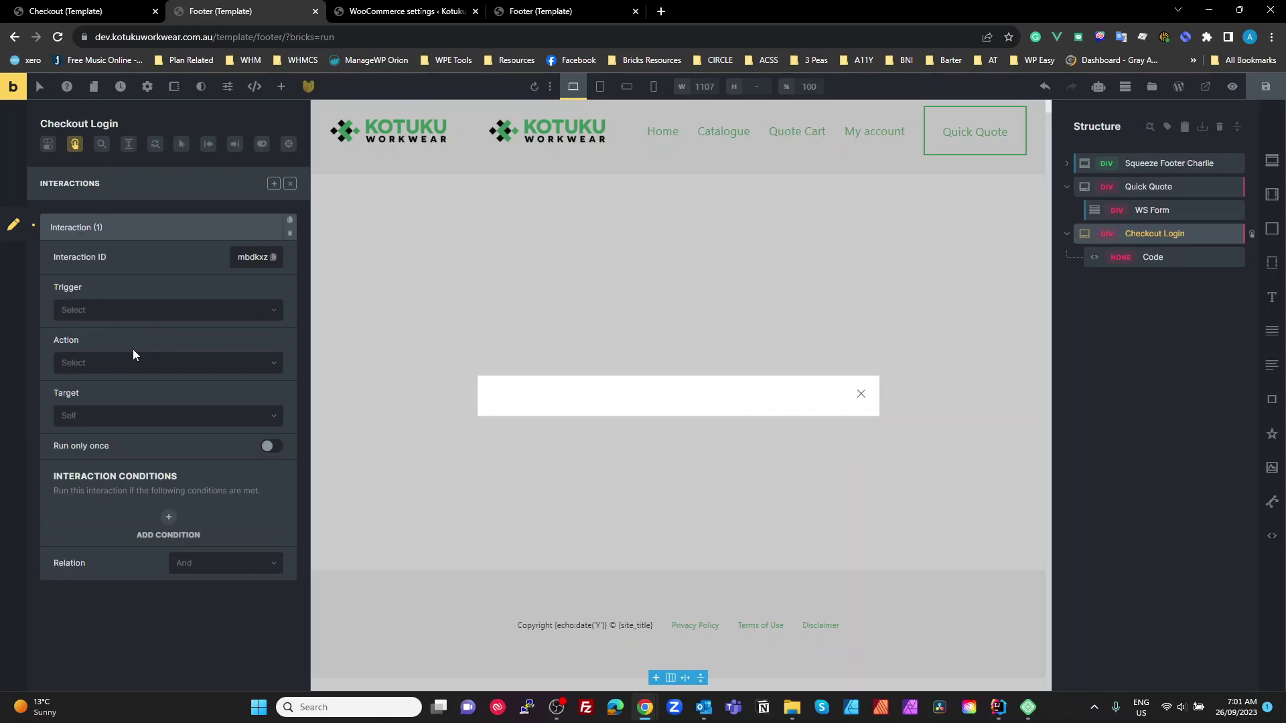
pyautogui.click(104, 312)
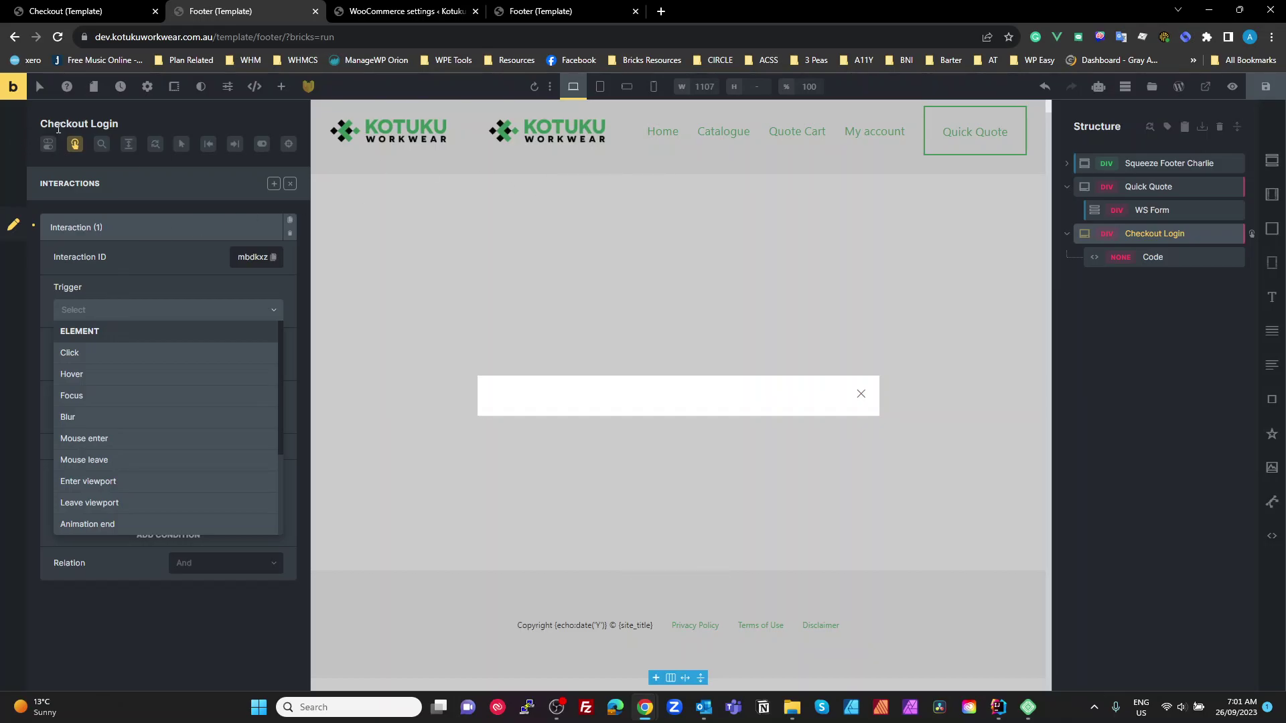
pyautogui.click(290, 183)
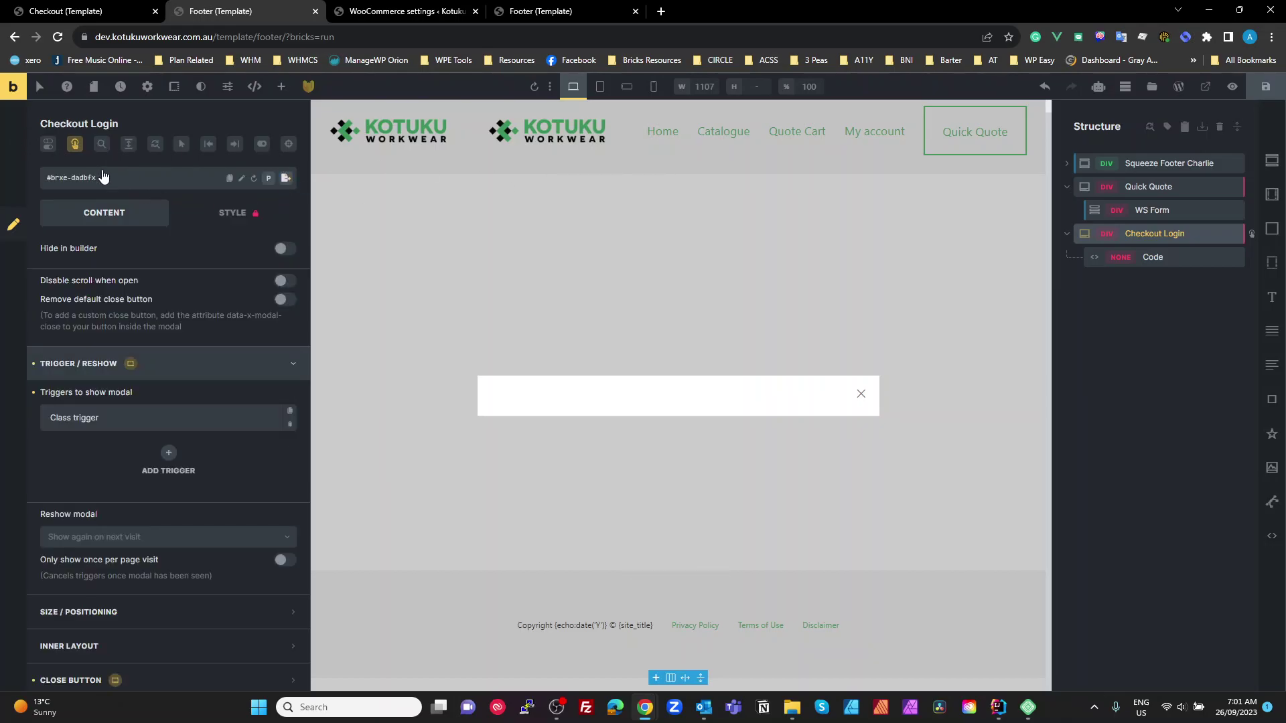
pyautogui.click(76, 149)
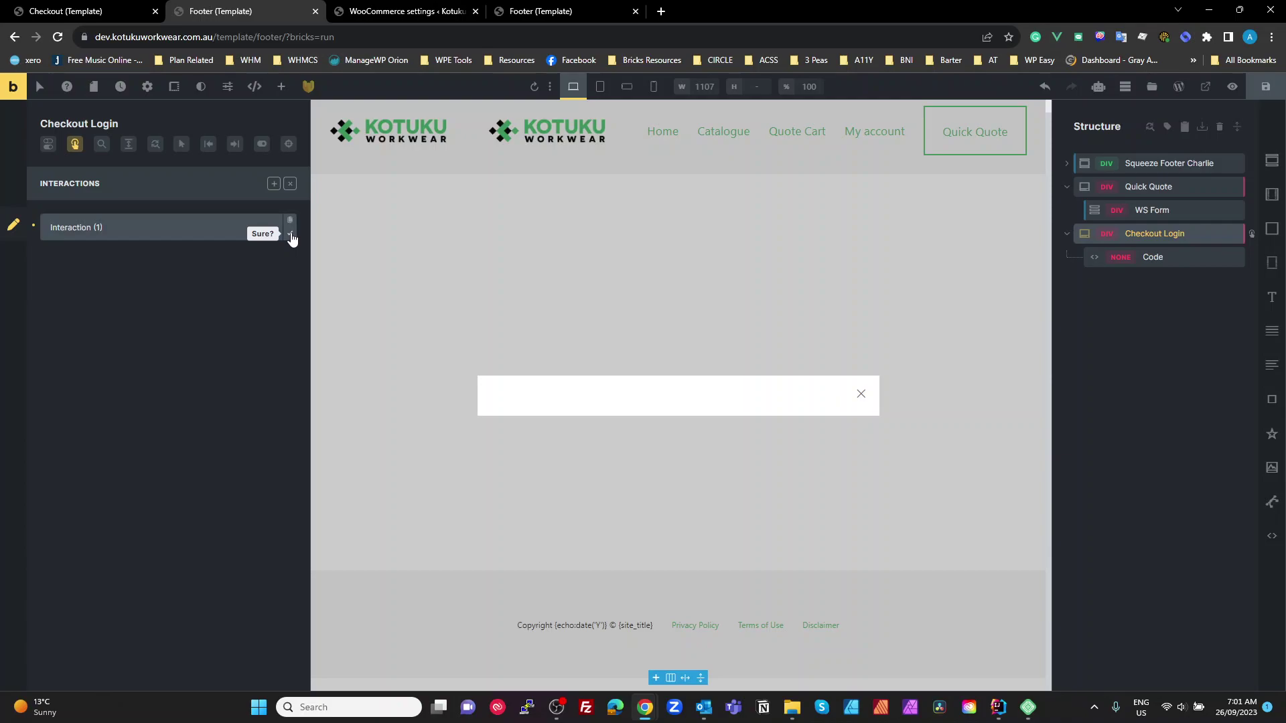
pyautogui.click(289, 229)
# Add a Dynamic data render condition to Checkout Login using the {echo:is_user_logged_in} tag.
pyautogui.click(47, 143)
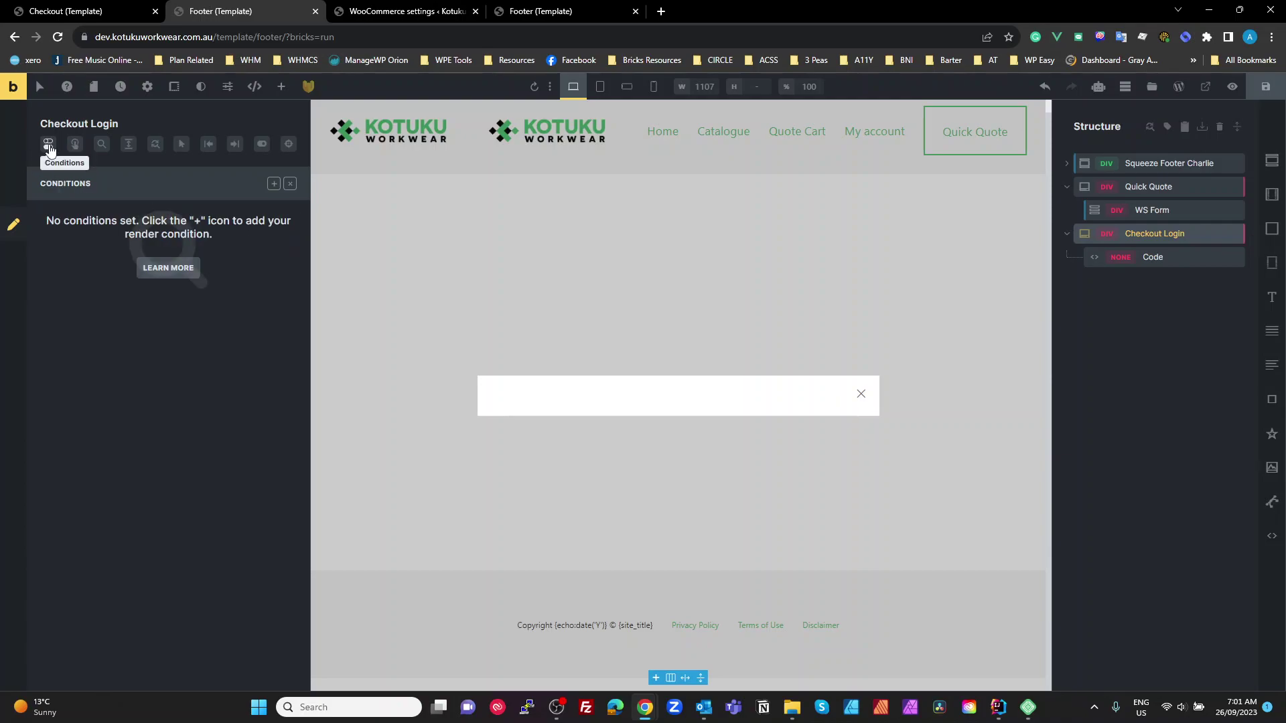
pyautogui.click(274, 185)
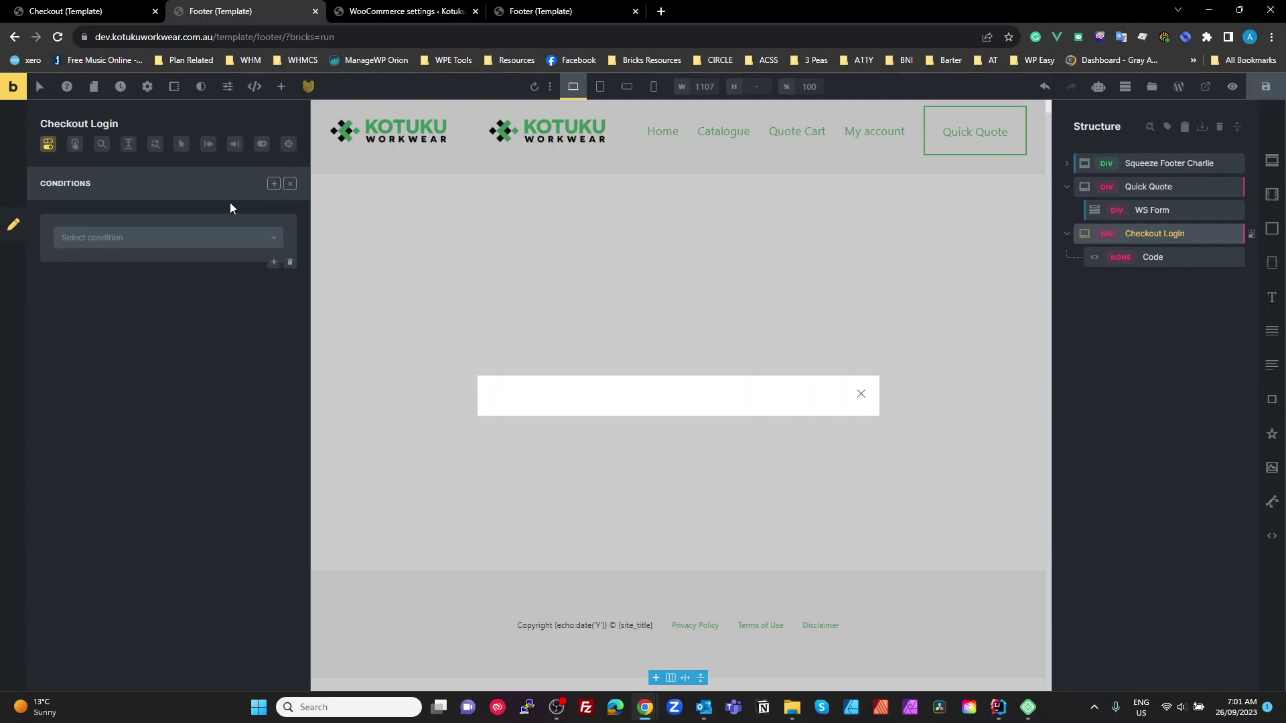
pyautogui.click(127, 241)
pyautogui.write('dyn')
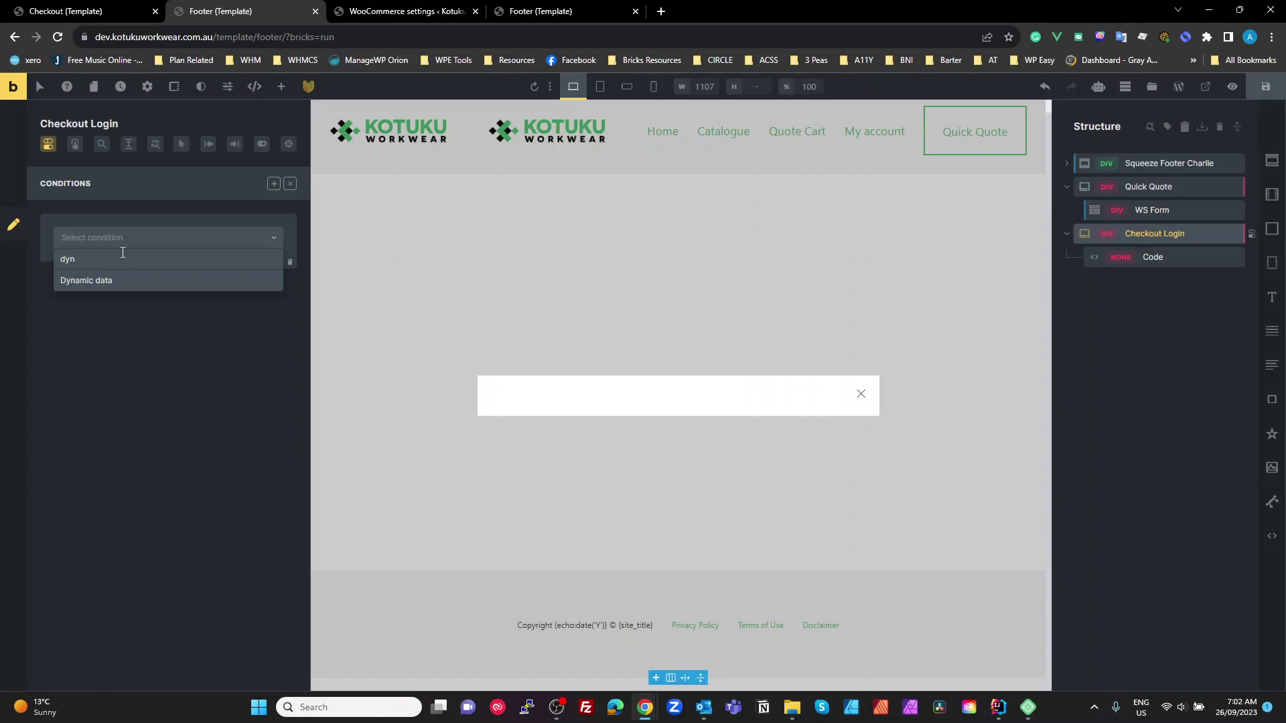
pyautogui.click(122, 284)
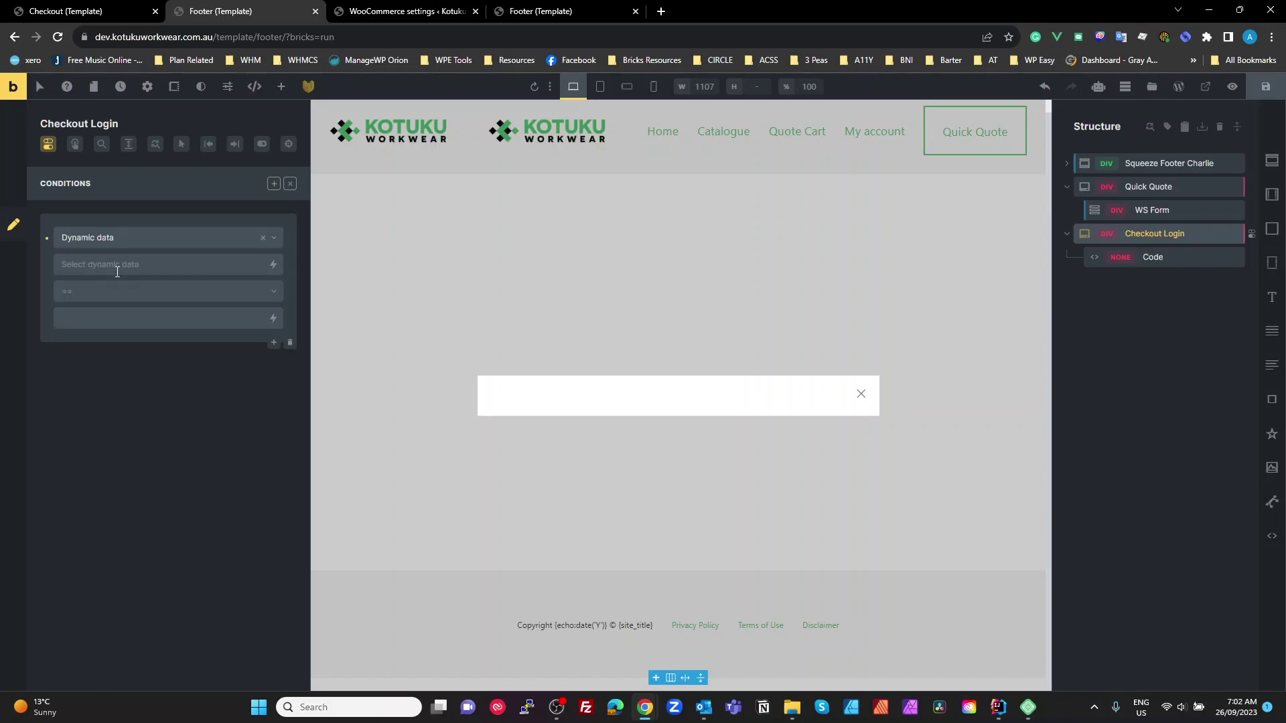
pyautogui.write('{echo:is_user_logged_in}')
# Select the modal's Code element and highlight its woocommerce_login_form call and closing script block.
pyautogui.click(290, 184)
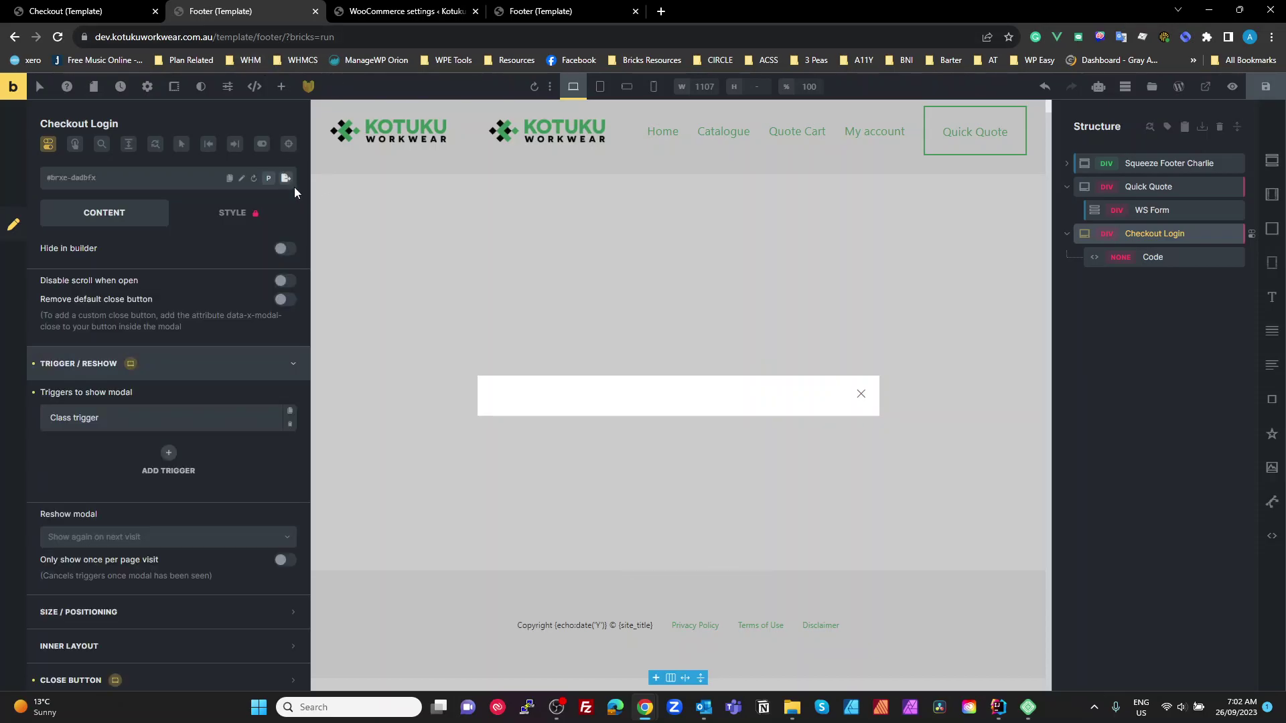
pyautogui.click(1170, 261)
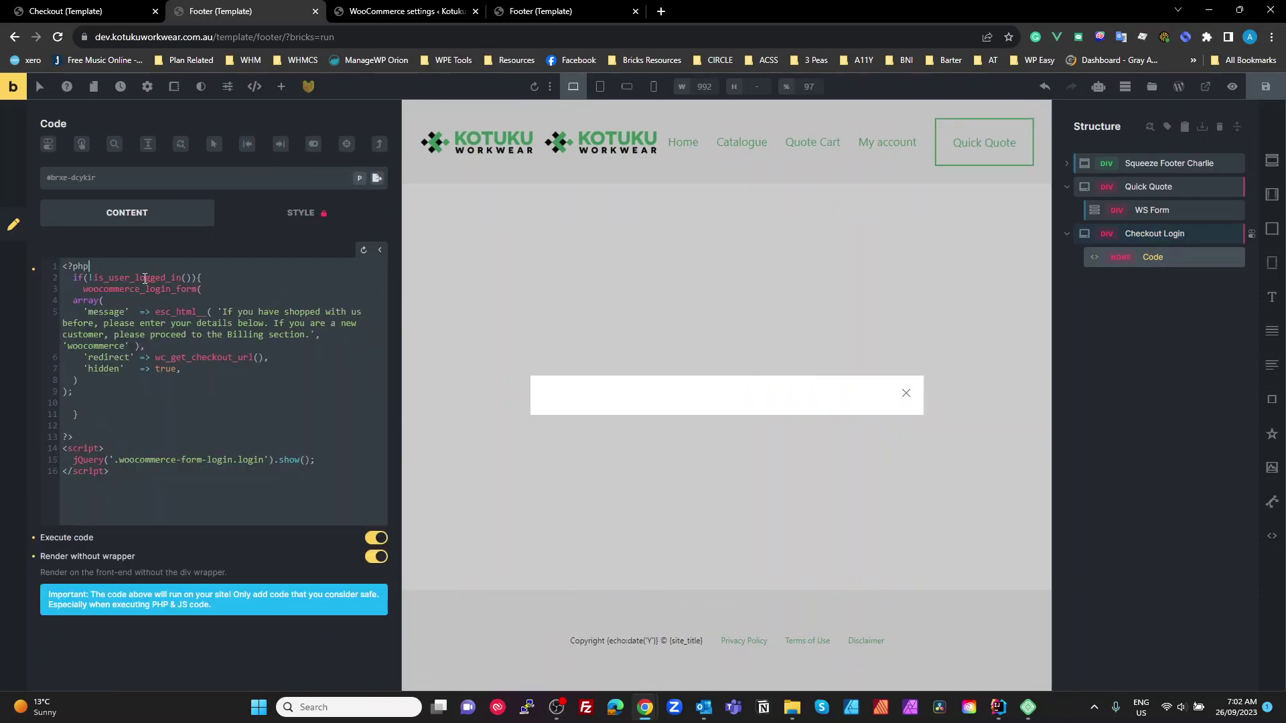
pyautogui.moveTo(84, 289); pyautogui.dragTo(148, 383)
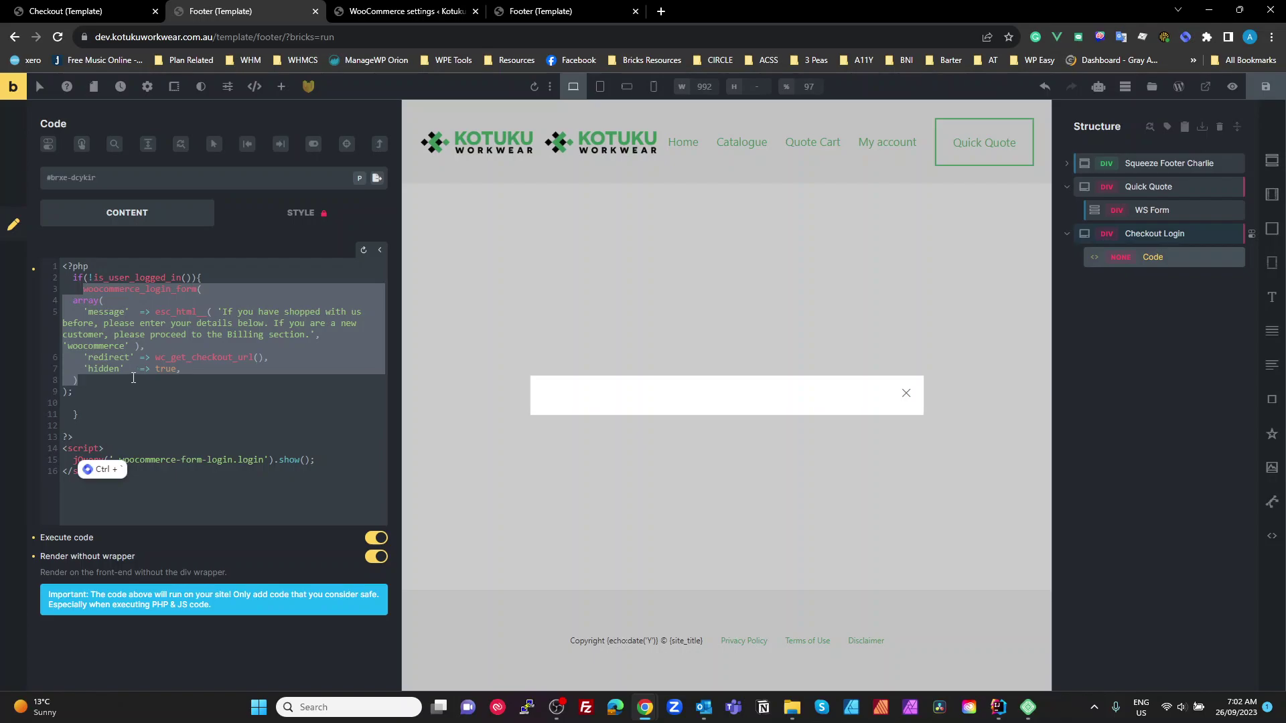
pyautogui.click(104, 507)
pyautogui.moveTo(116, 478); pyautogui.dragTo(35, 451)
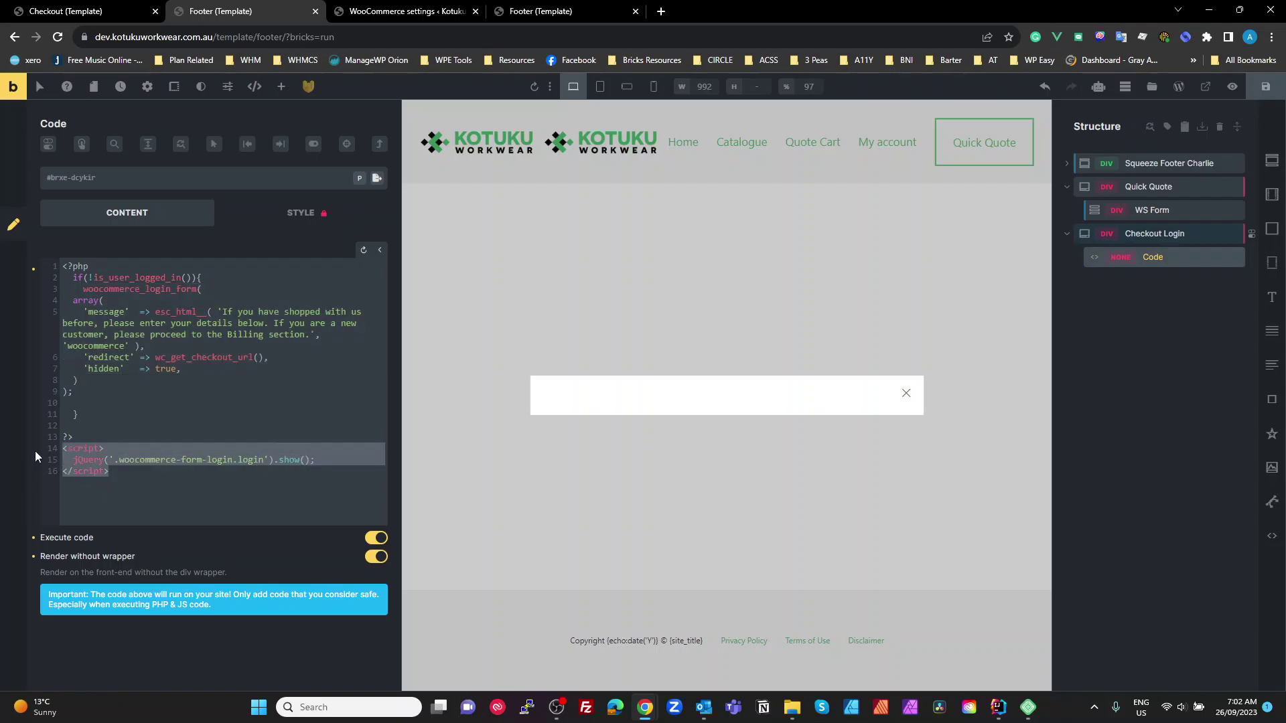
pyautogui.click(161, 471)
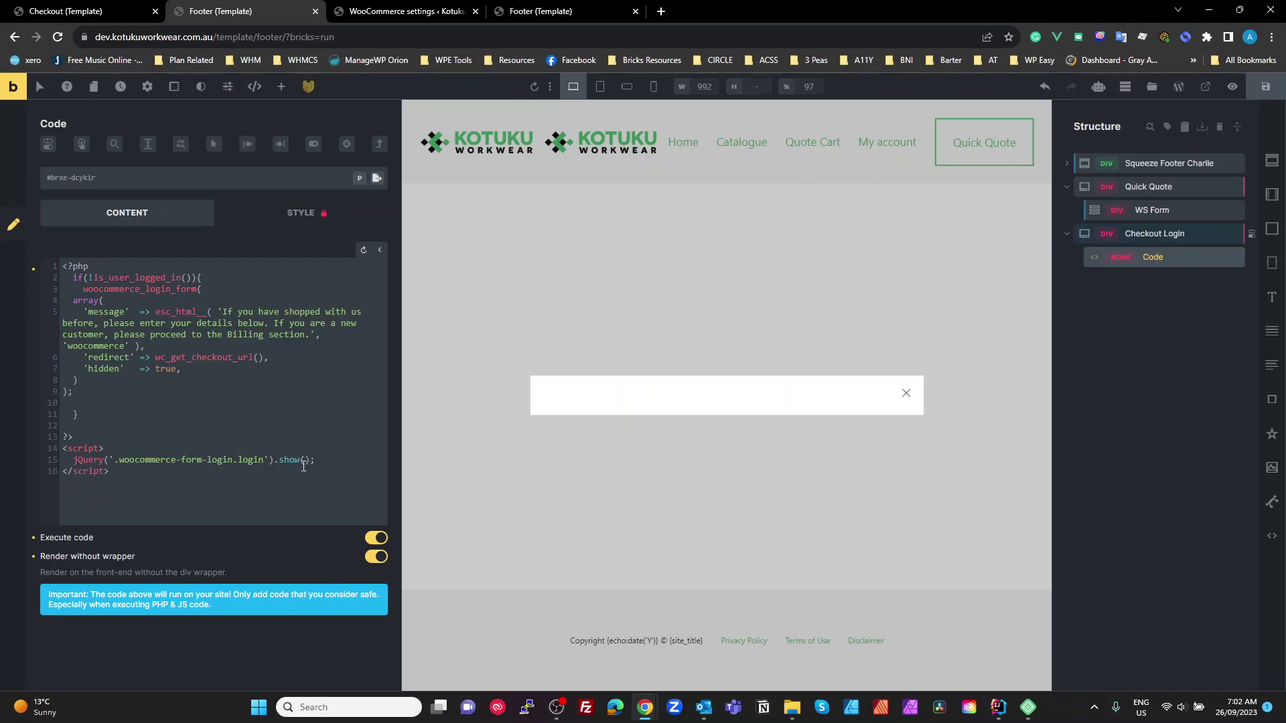
# Reload the incognito checkout and open the login modal via 'Returning customer? Login here.'.
pyautogui.hotkey('alt', 'Tab')
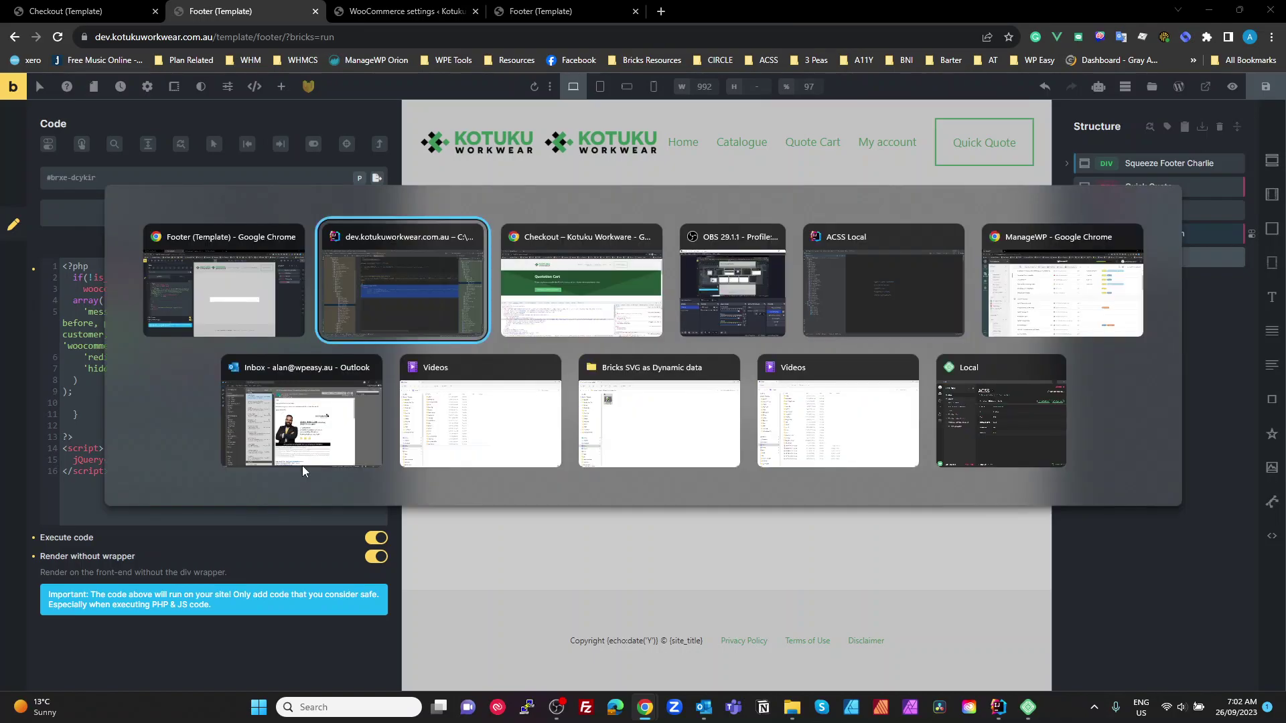
pyautogui.hotkey('alt', 'Tab')
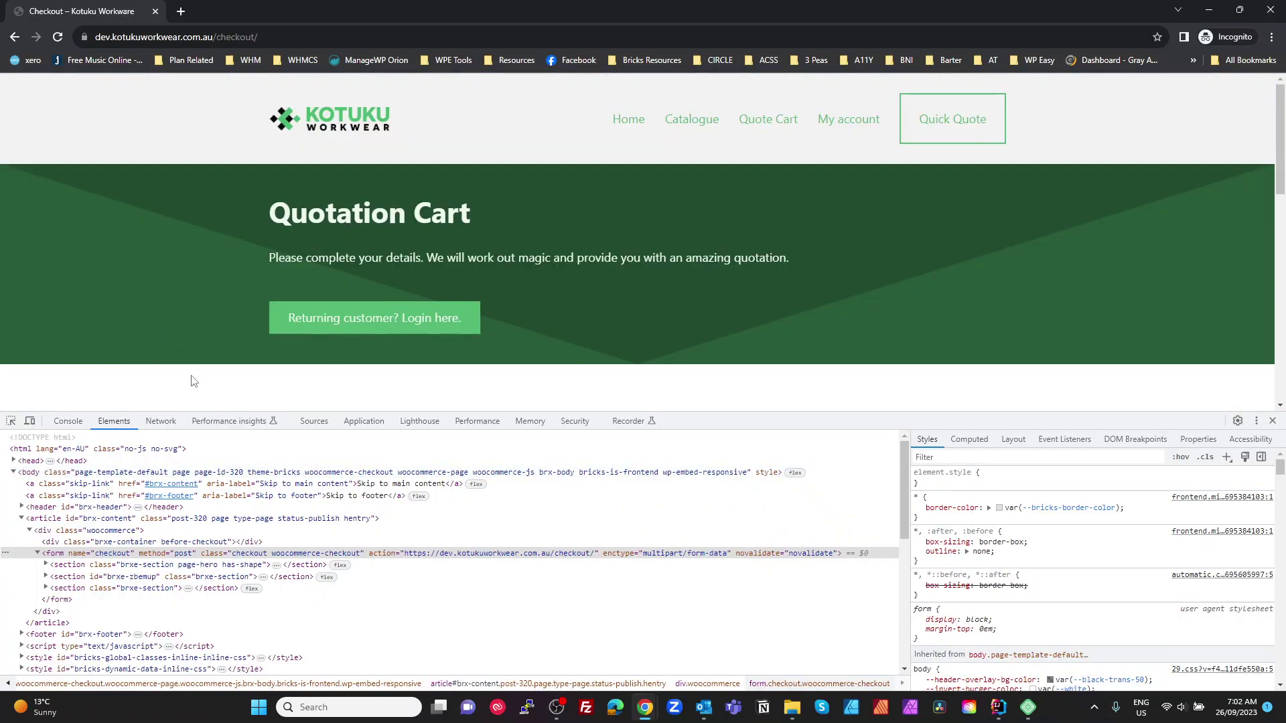
pyautogui.hotkey('ctrl', 'r')
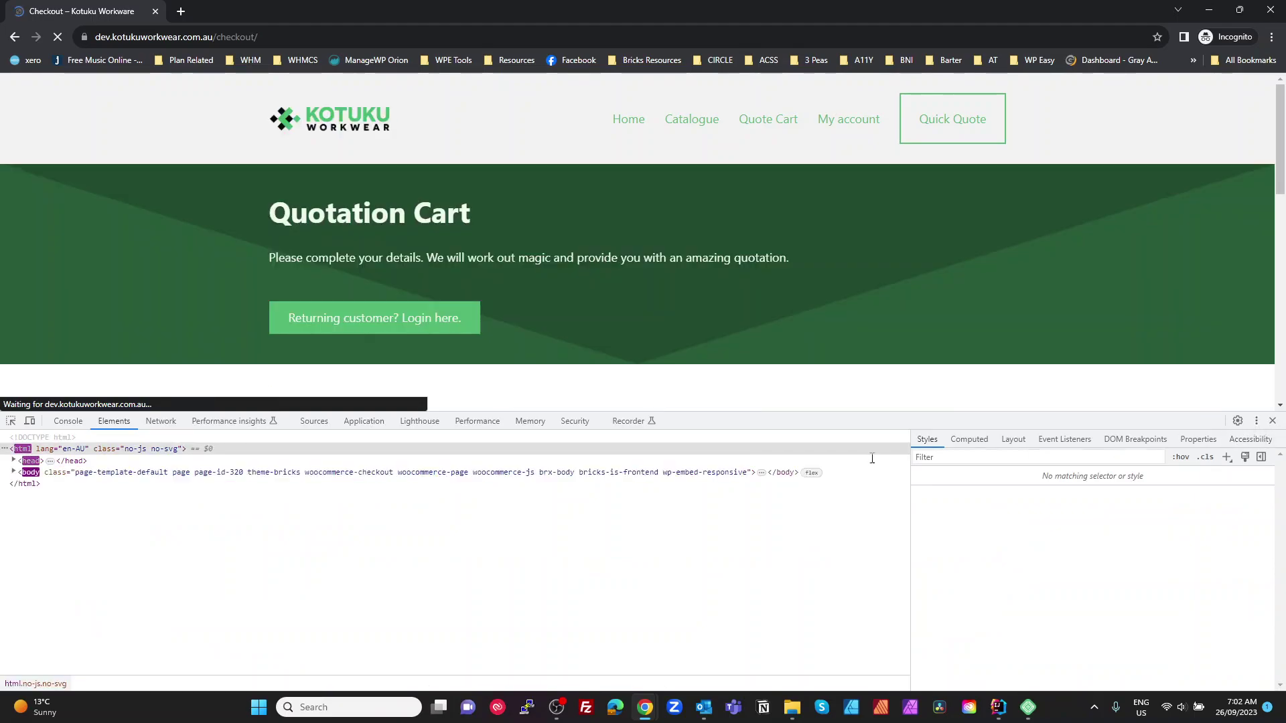
pyautogui.click(375, 318)
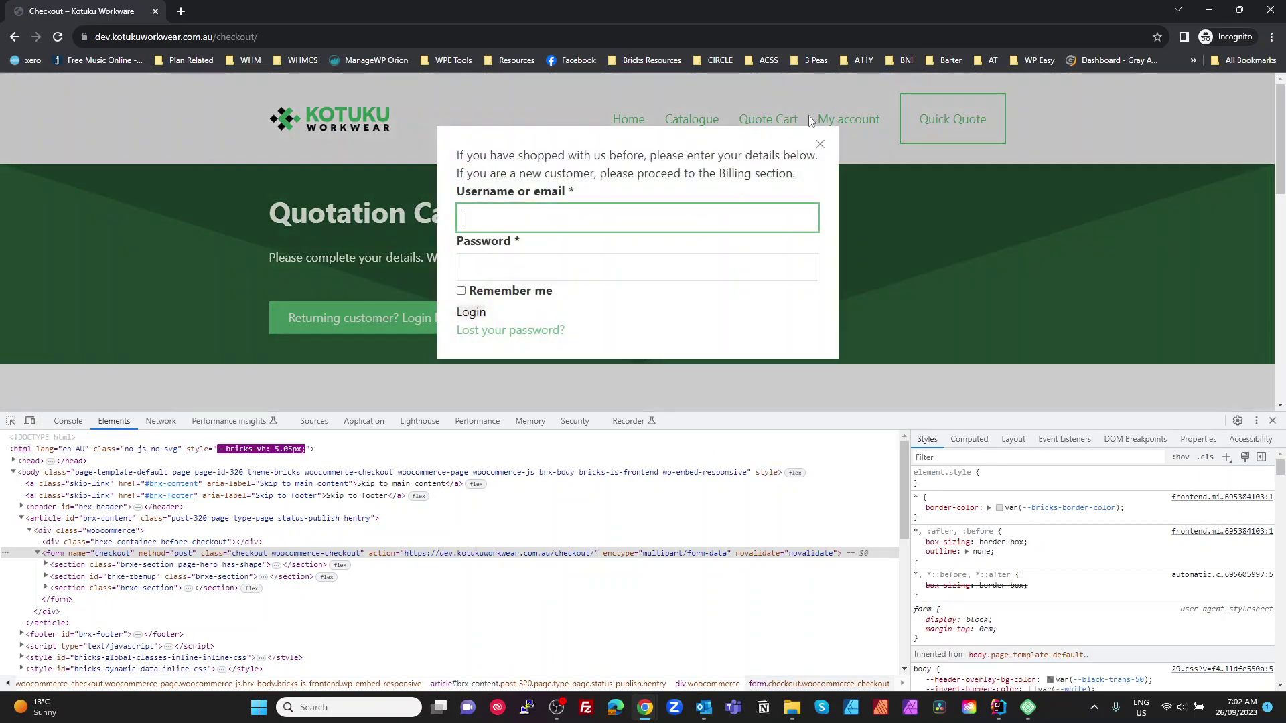
pyautogui.click(820, 148)
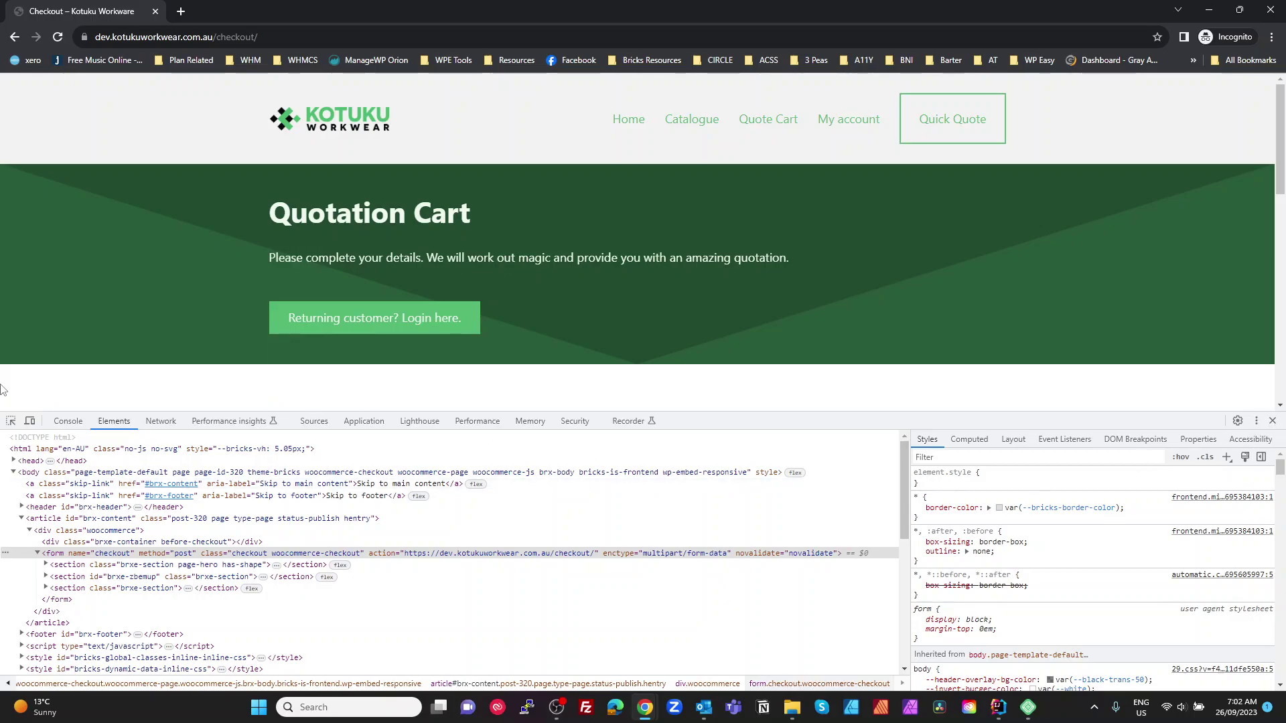
pyautogui.click(367, 325)
# Inspect the login form in DevTools, tracing it up through the modal backdrop and footer markup.
pyautogui.click(10, 421)
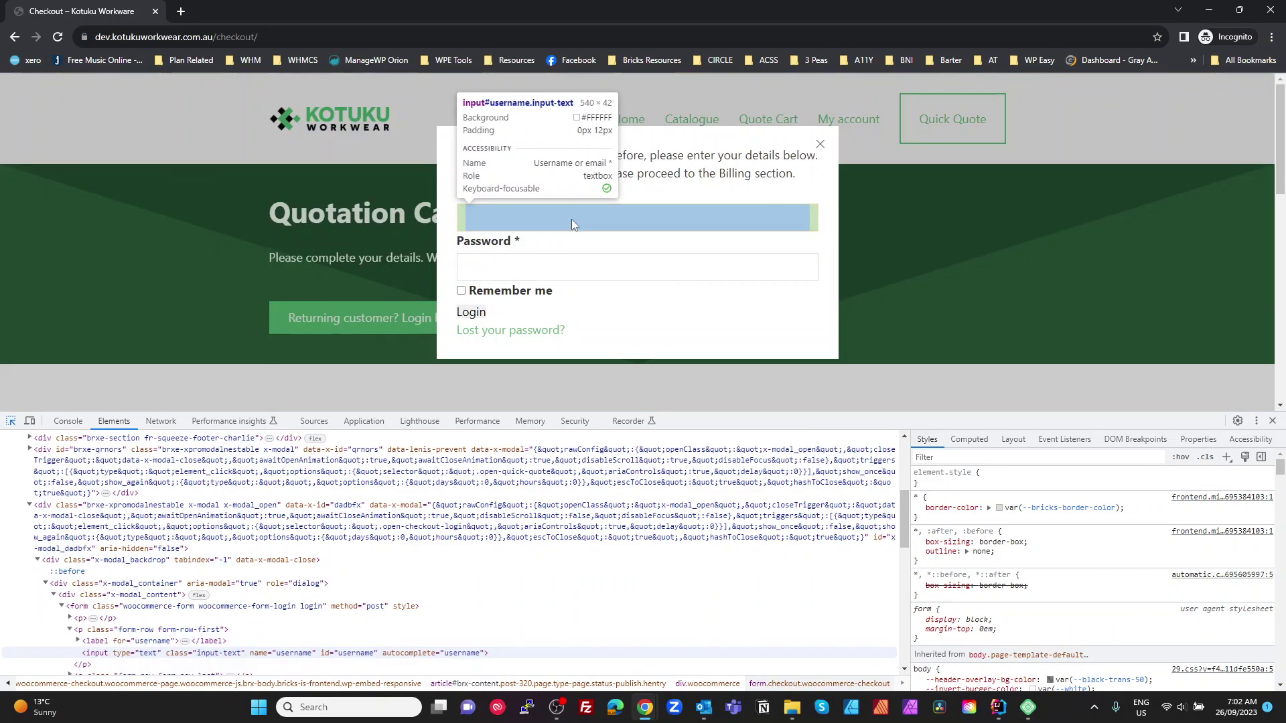
pyautogui.click(572, 219)
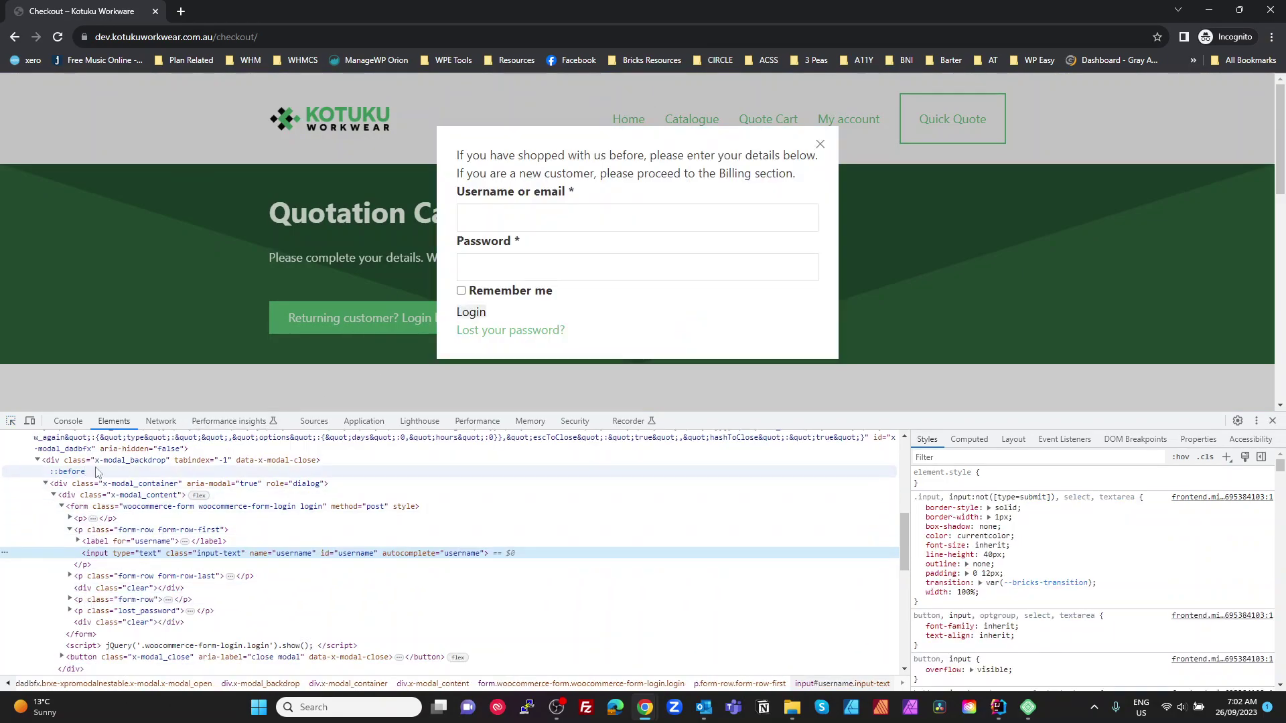
pyautogui.scroll(1, 120, 536)
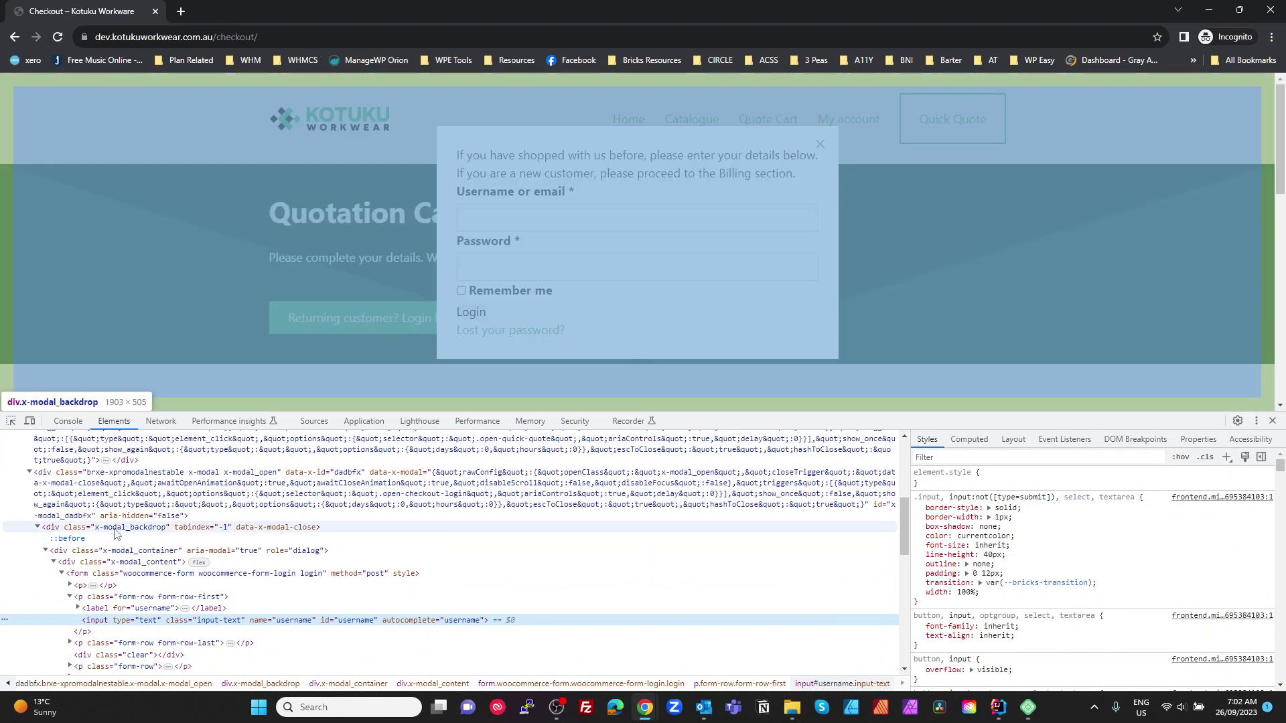
pyautogui.click(116, 528)
pyautogui.scroll(2, 111, 543)
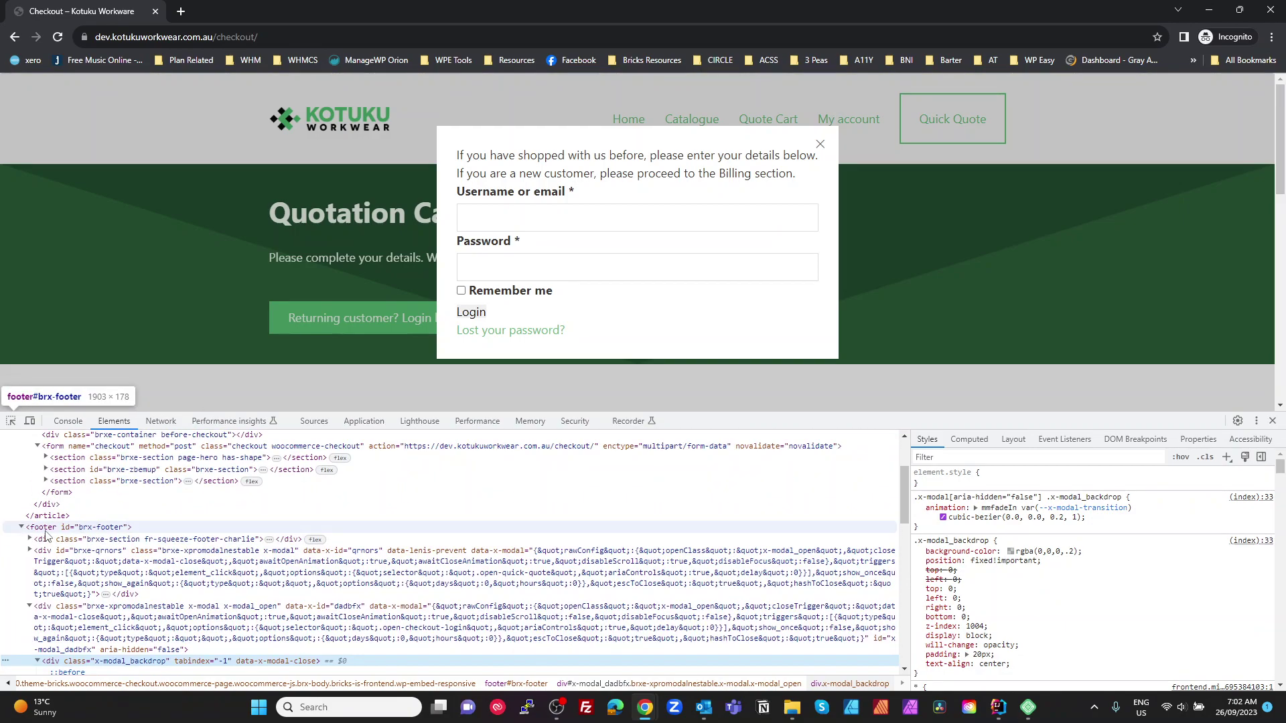
pyautogui.click(64, 528)
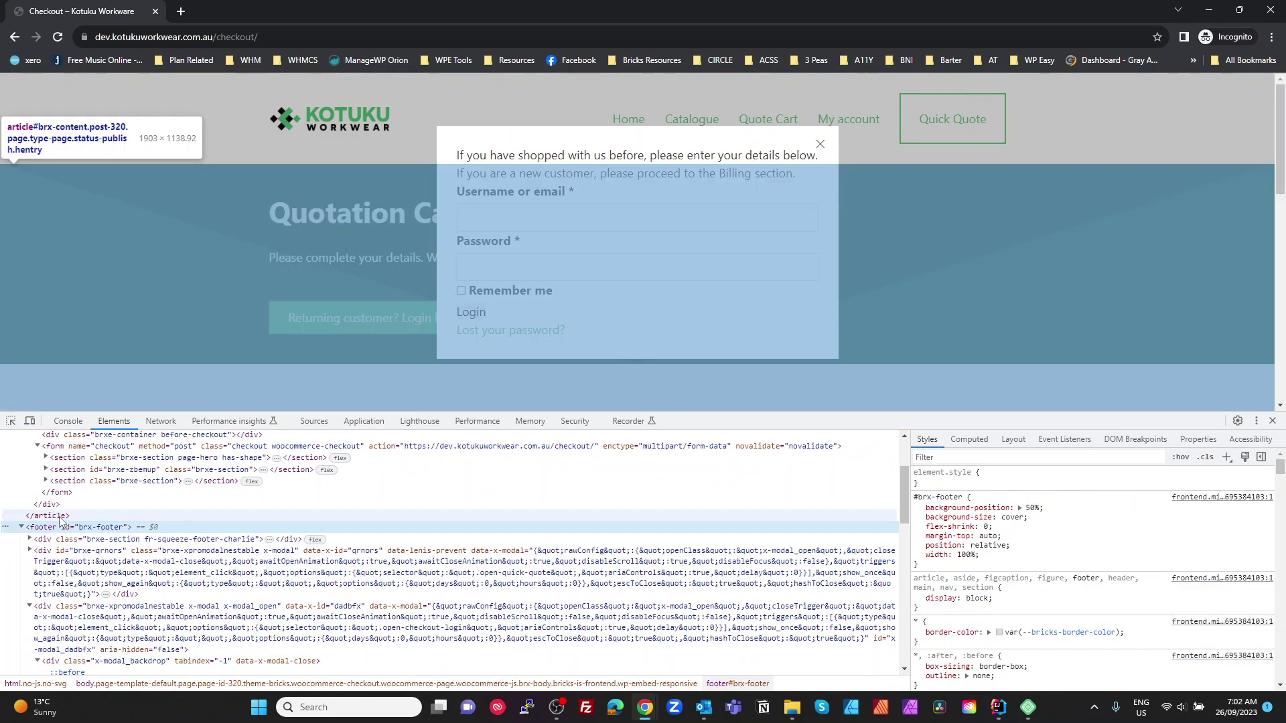
pyautogui.click(57, 522)
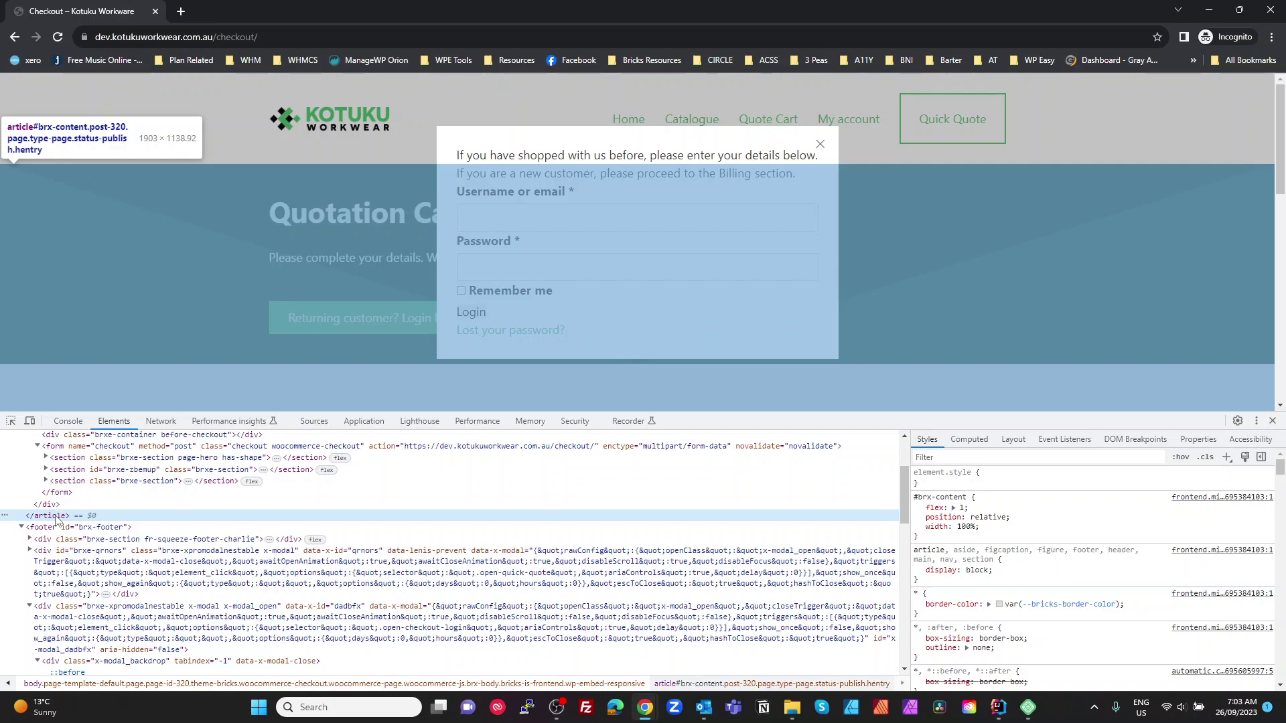
pyautogui.scroll(2, 60, 523)
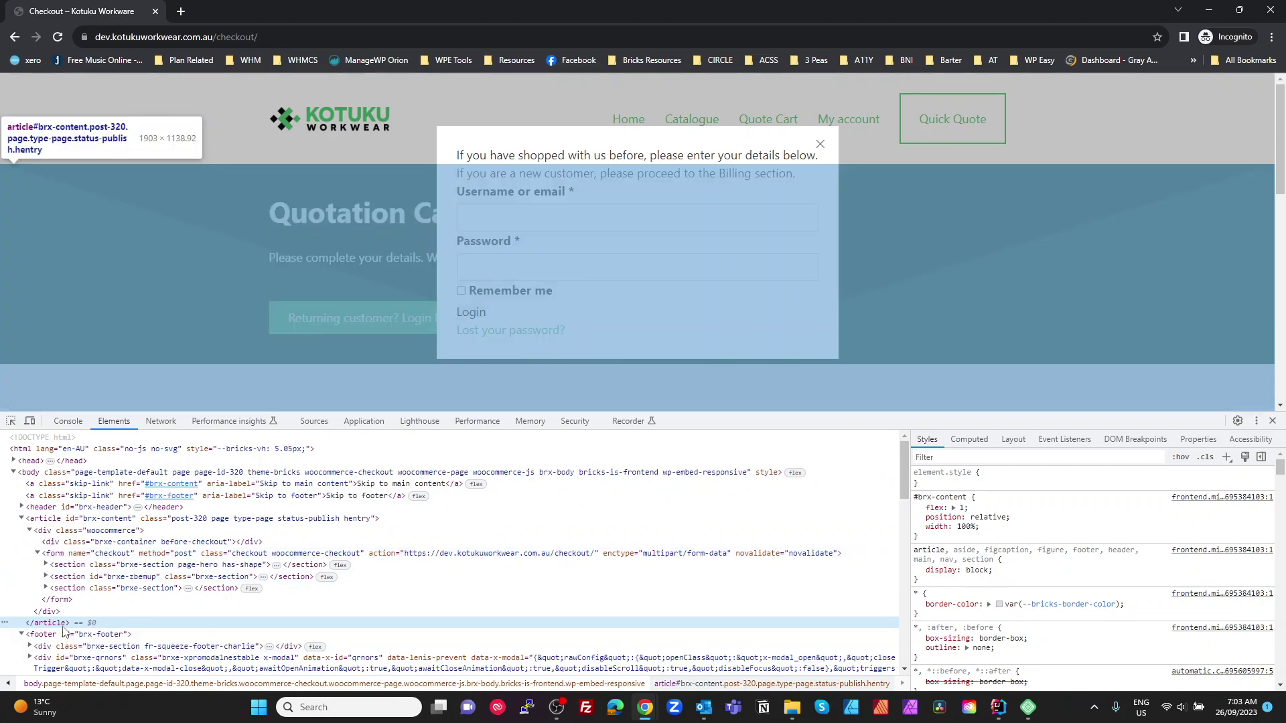
pyautogui.scroll(-2, 70, 560)
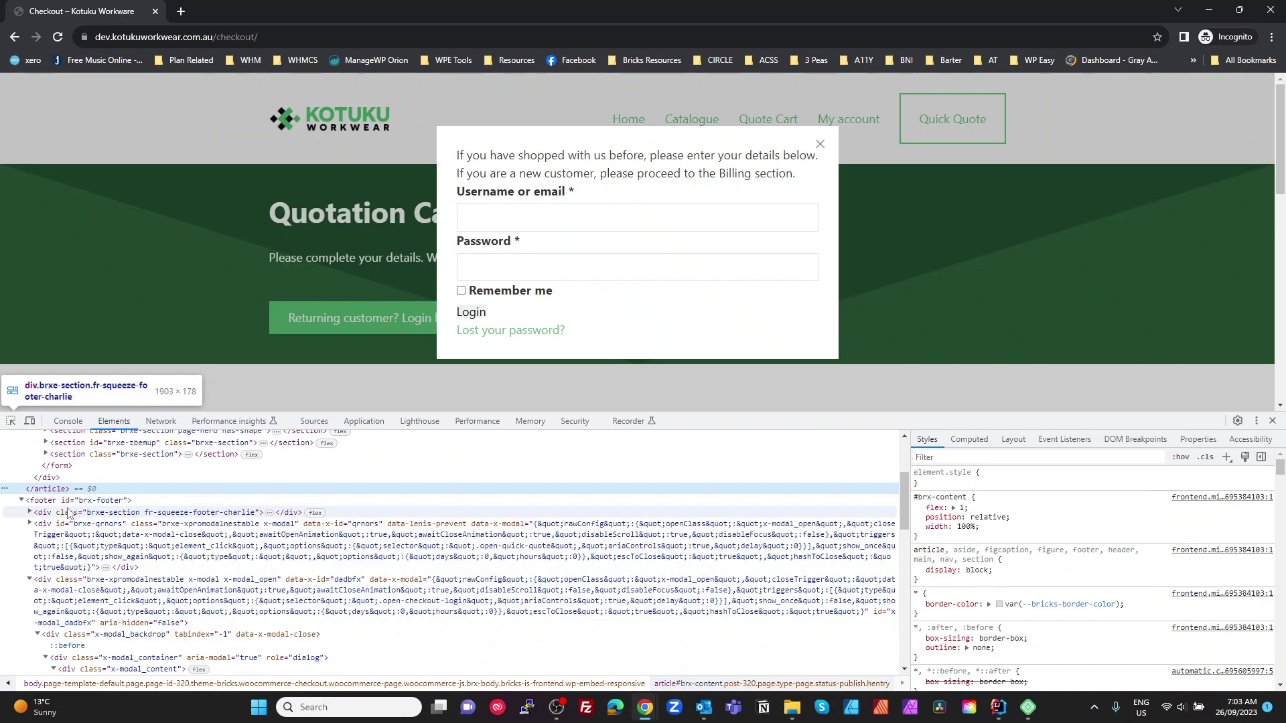